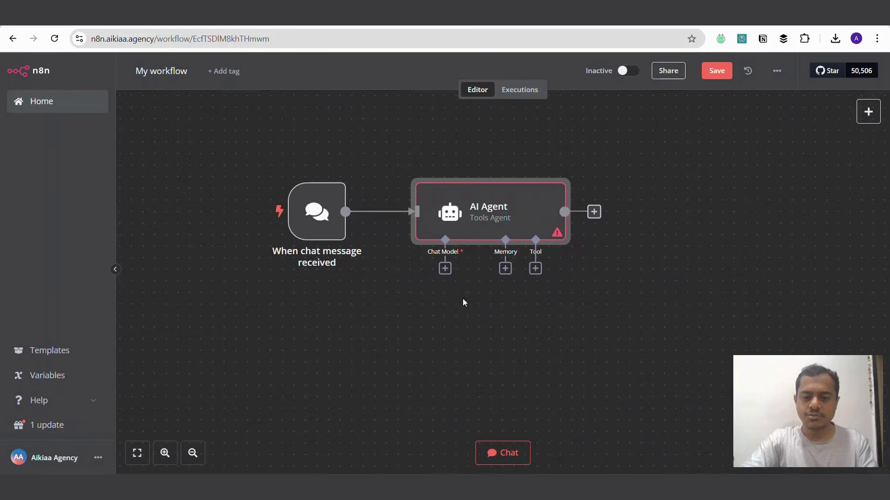
Step: Attach an OpenAI Chat Model node to the AI Agent's chat model input
left_click(445, 269)
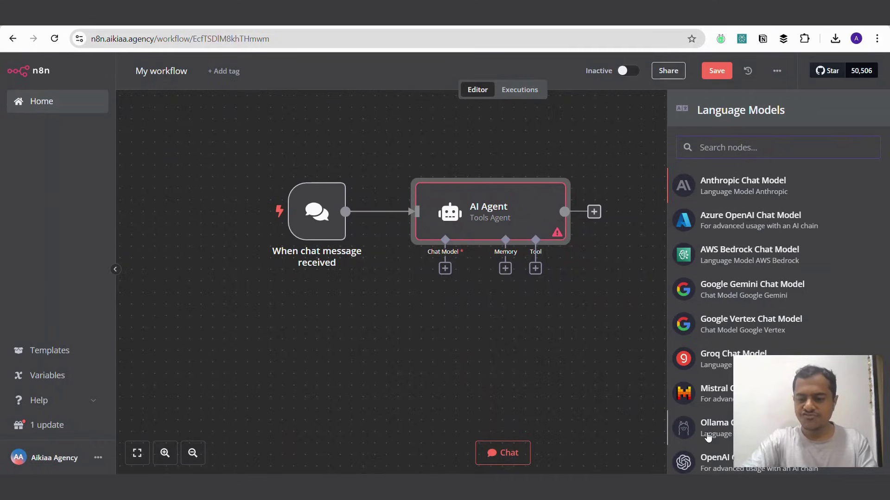
scroll(707, 438, "down", 1)
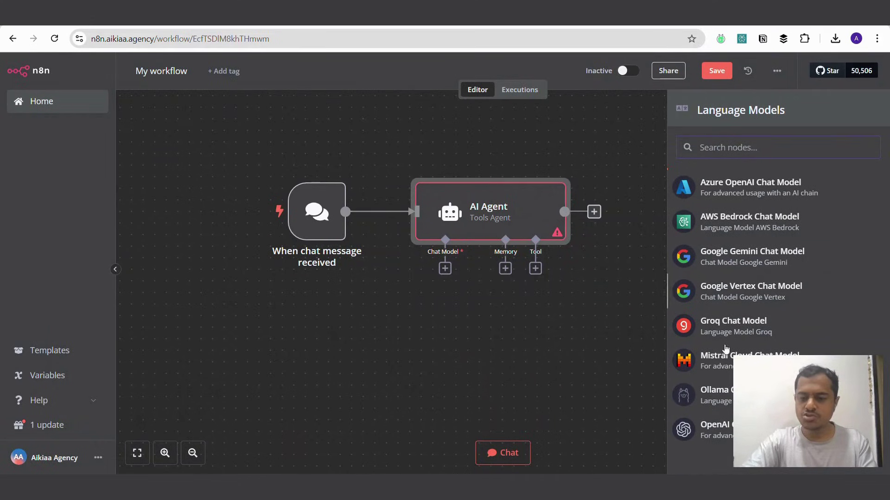
left_click(700, 437)
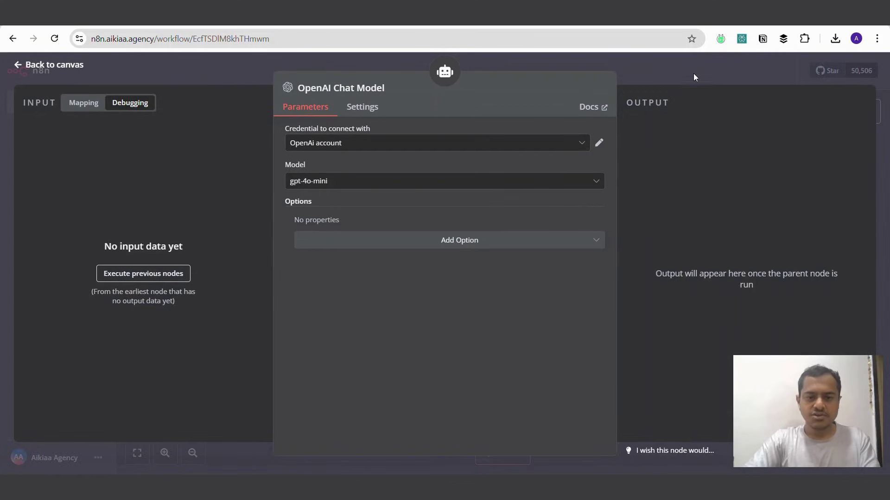
Step: Start a new OpenAI credential with a pasted API key, then discard it and keep 'OpenAi account'
left_click(451, 144)
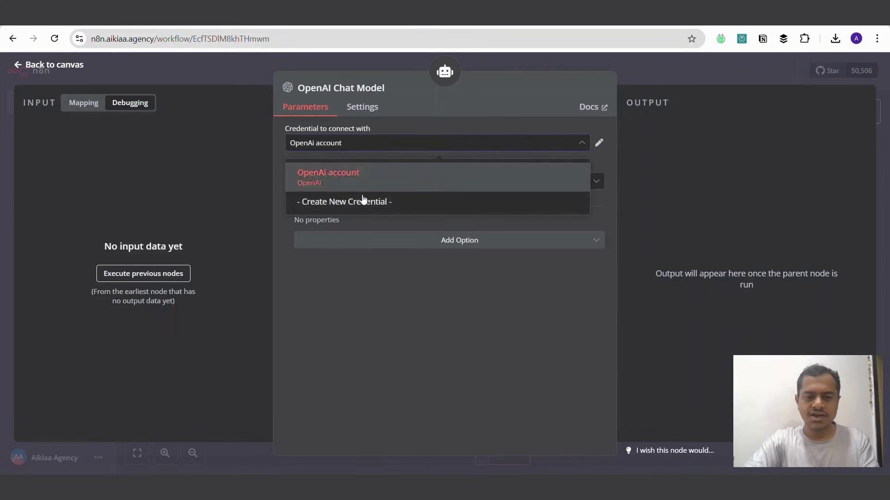
left_click(348, 201)
left_click(295, 206)
key("ctrl+v")
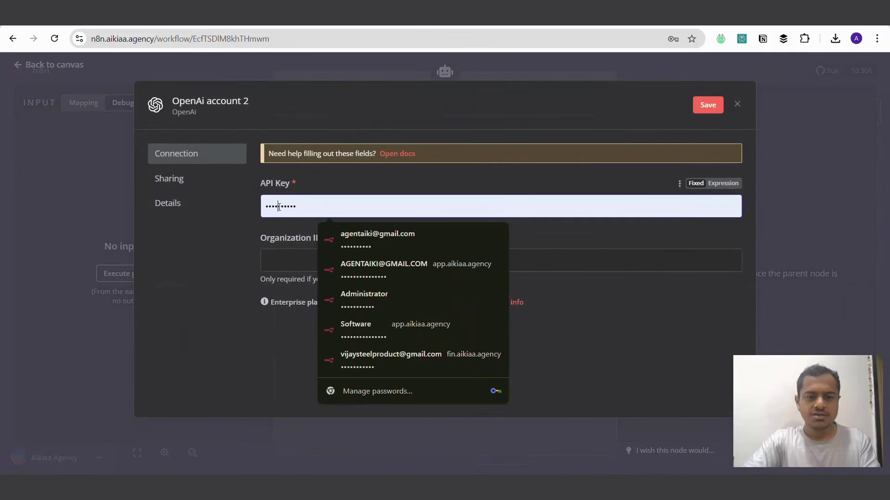
double_click(295, 211)
key("Escape")
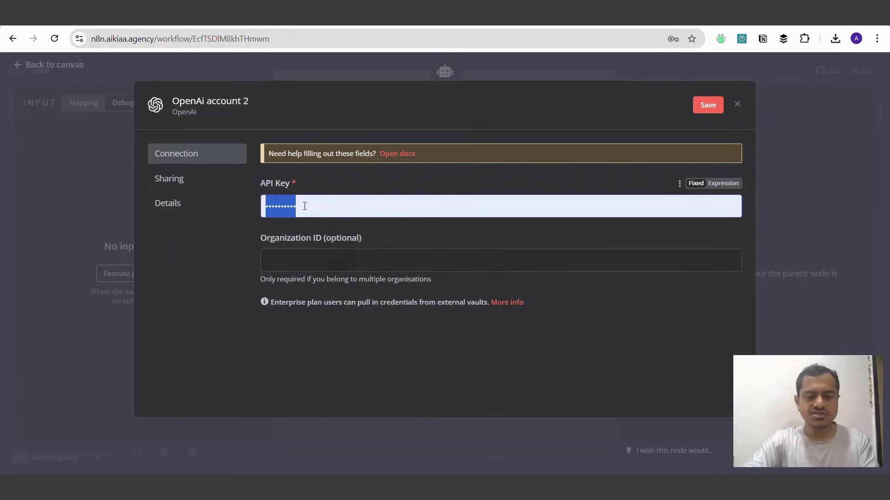
left_click(135, 182)
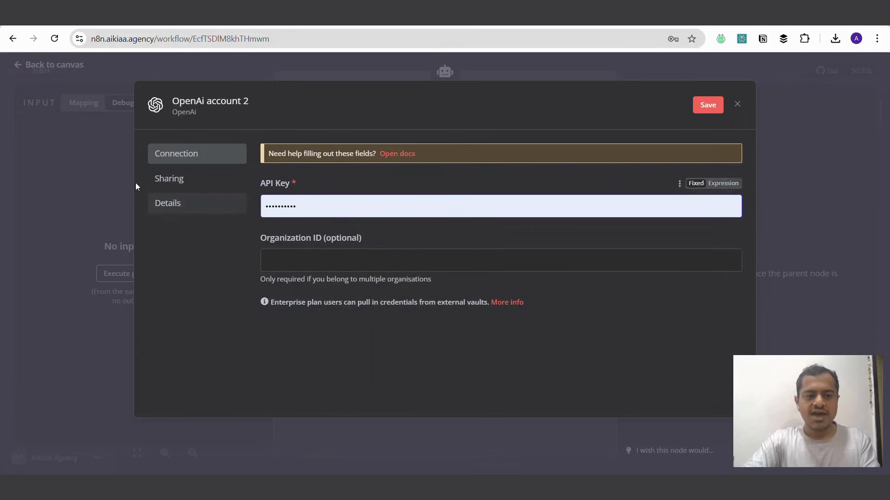
left_click(101, 170)
left_click(477, 295)
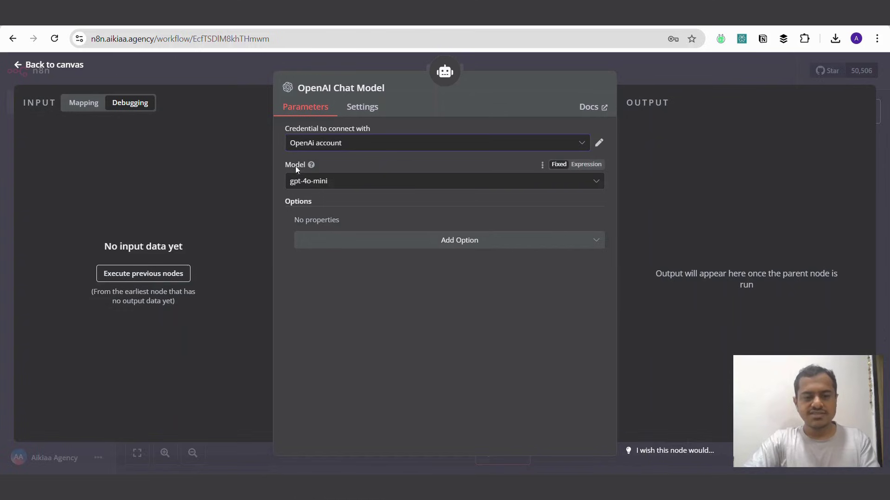
Step: Set the model to gpt-4o-mini and go back to the canvas
left_click(357, 184)
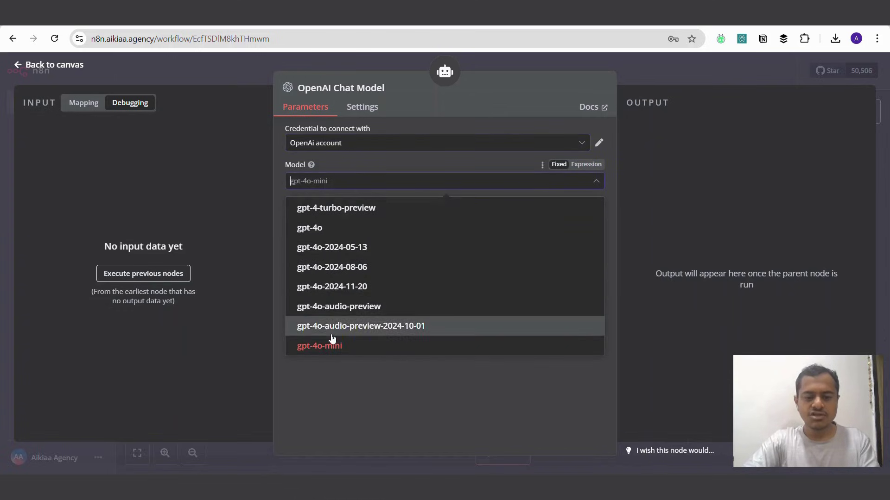
left_click(349, 351)
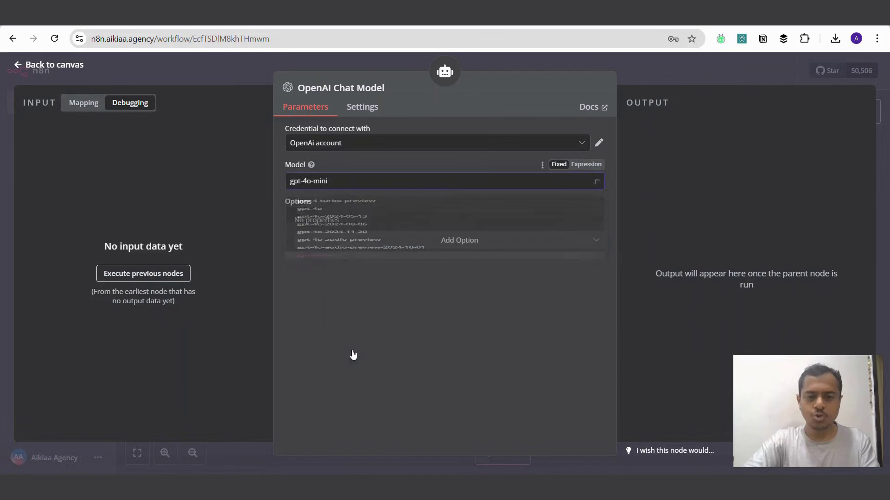
left_click(668, 69)
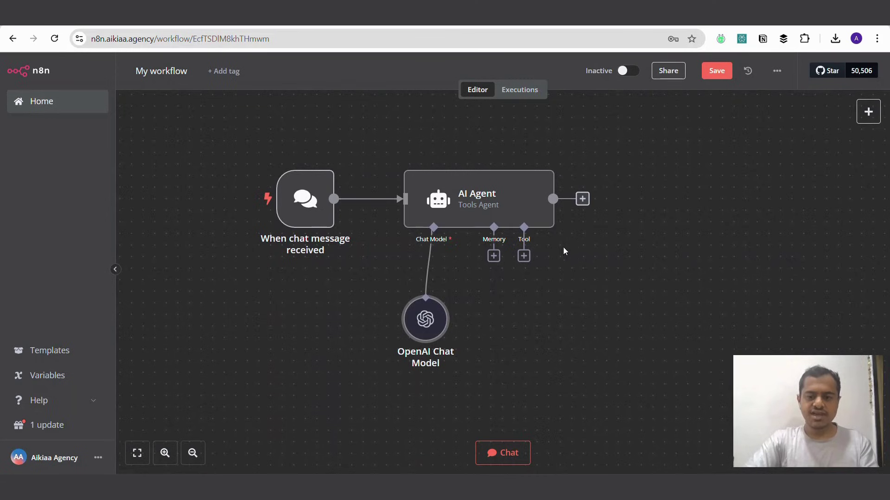
Step: Add a Window Buffer Memory node with context length 5 and position it under the Memory input
left_click(494, 256)
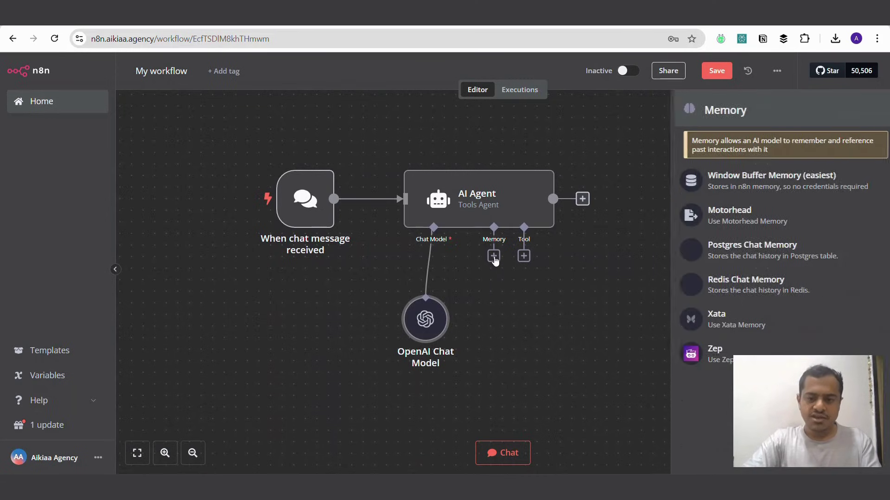
left_click(743, 184)
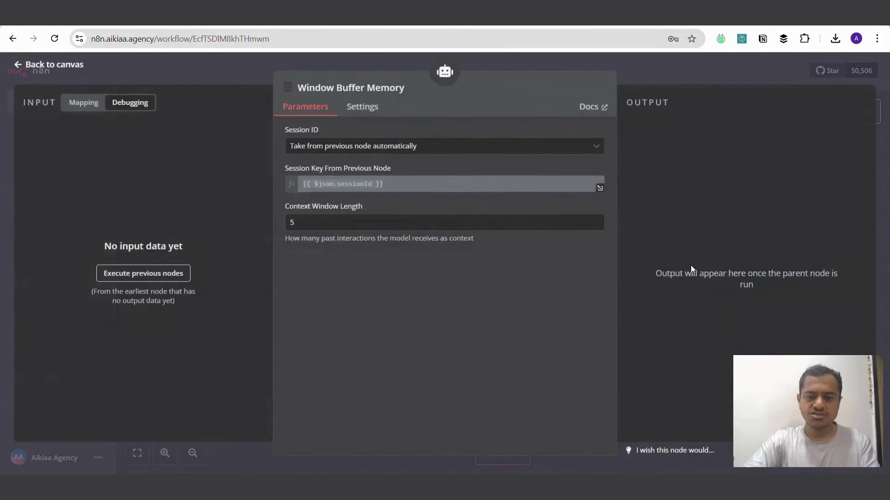
left_click(271, 79)
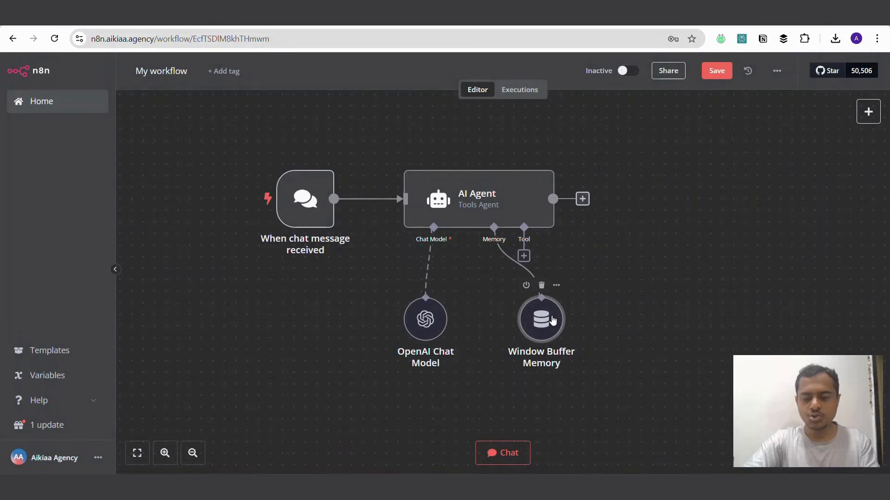
left_click_drag(545, 322, 499, 322)
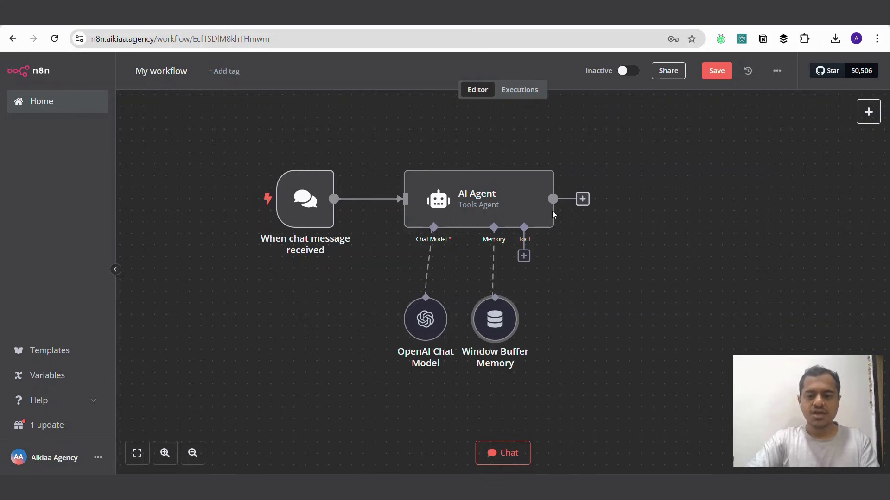
Step: Search 'gmail' among the agent's tools and attach the Gmail Tool node
left_click(524, 257)
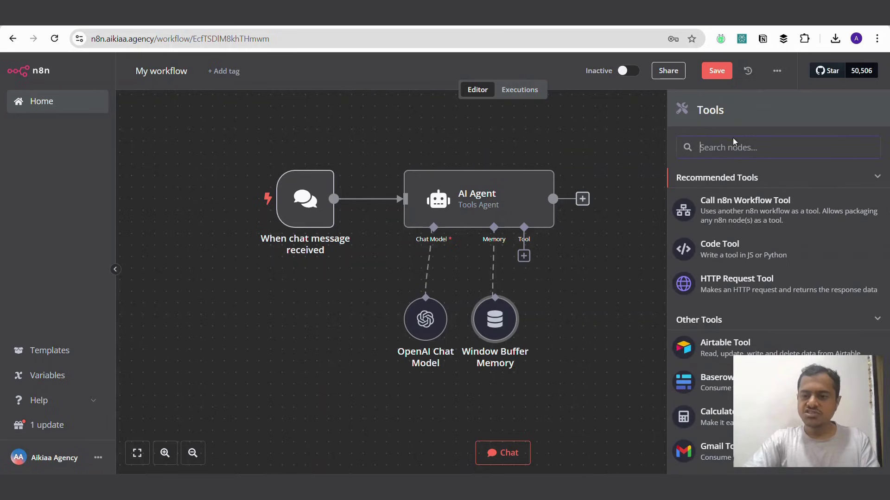
type("gmail")
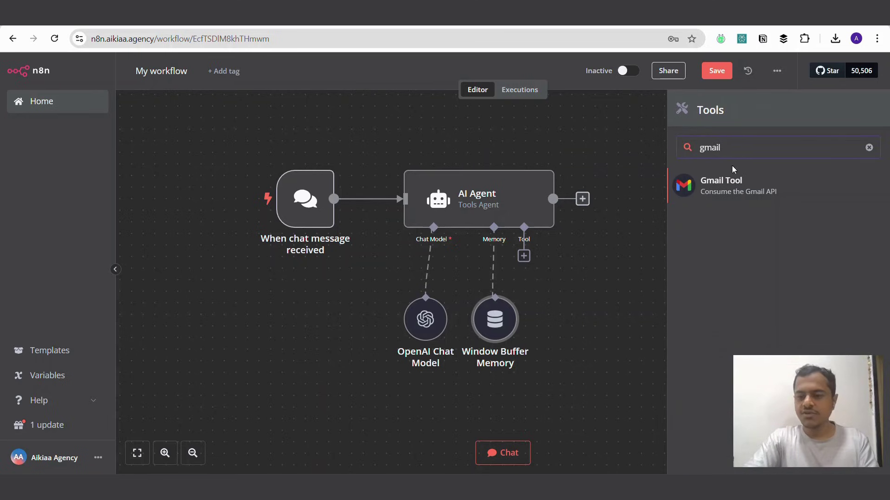
left_click(732, 183)
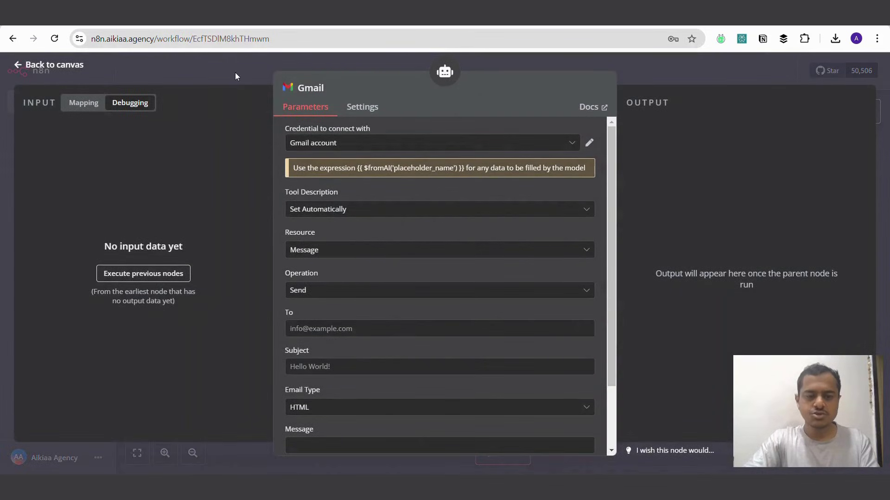
left_click(220, 68)
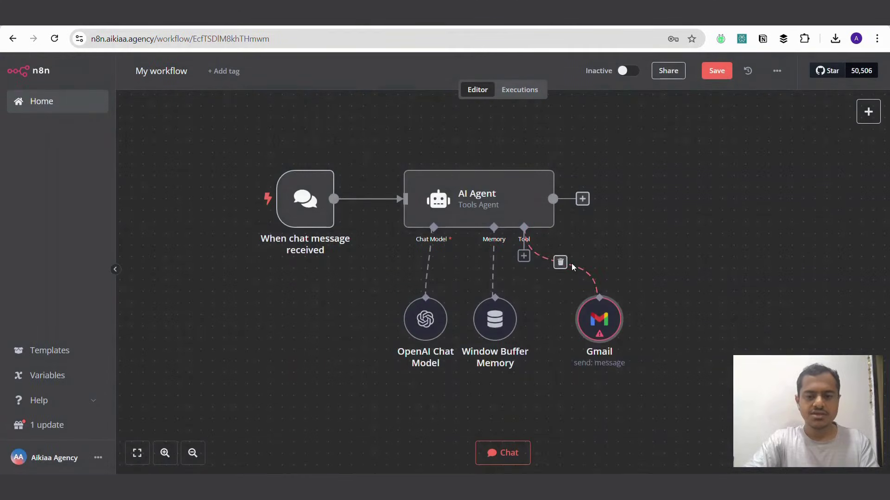
scroll(539, 284, "up", 1)
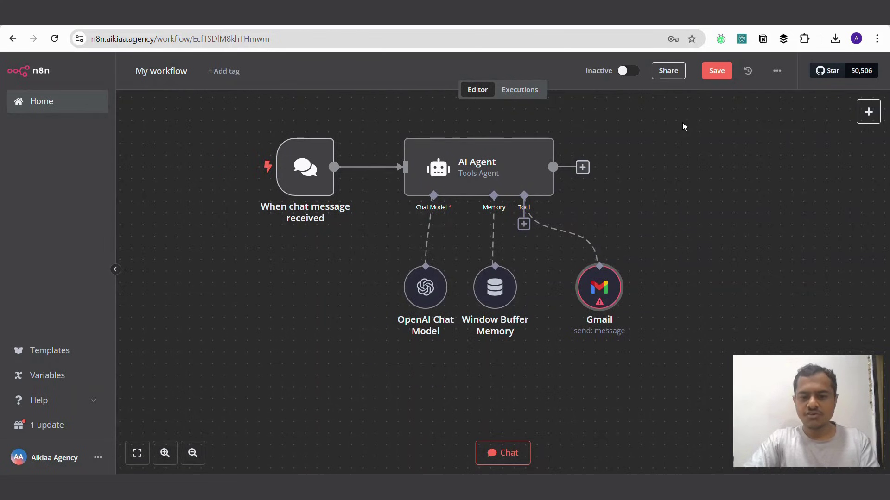
Step: In the Gmail tool, keep the existing Gmail credential, Resource Message and Operation Send
double_click(598, 285)
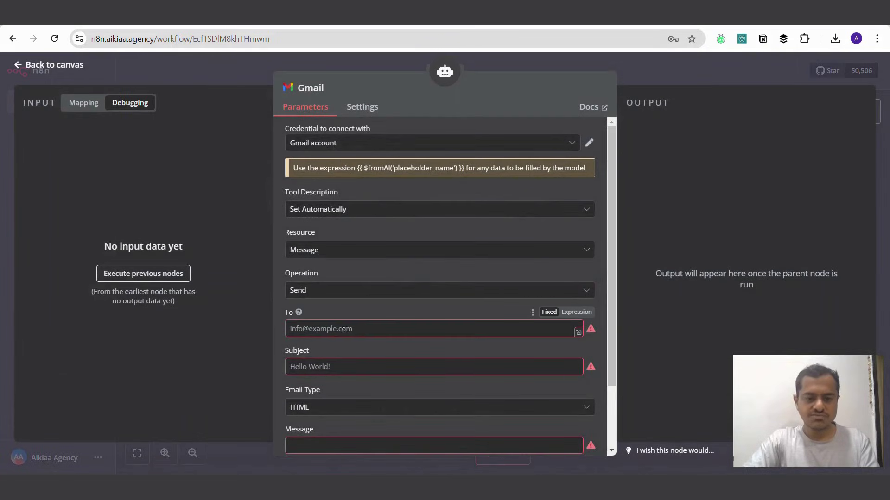
scroll(351, 364, "down", 2)
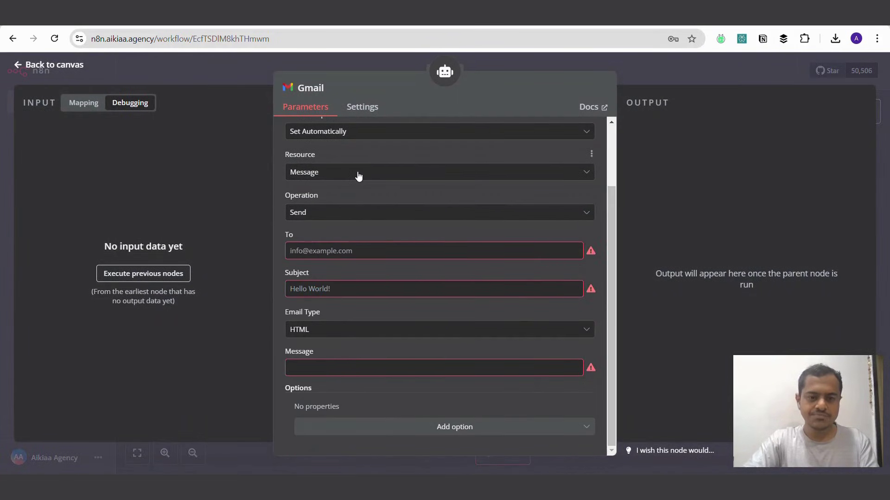
scroll(358, 175, "up", 2)
left_click(327, 145)
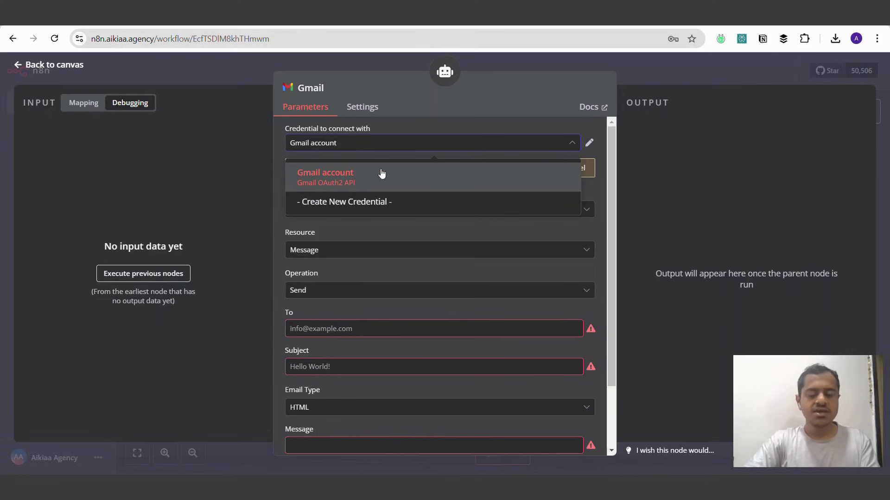
left_click(655, 182)
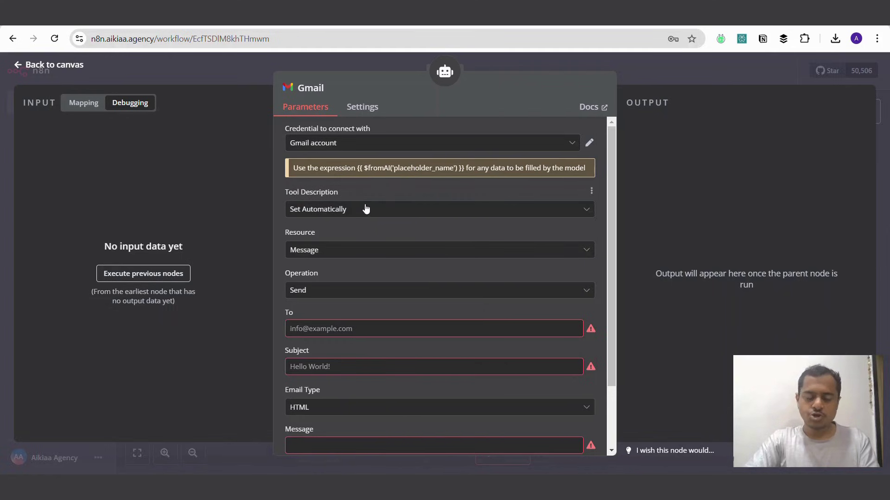
left_click(330, 249)
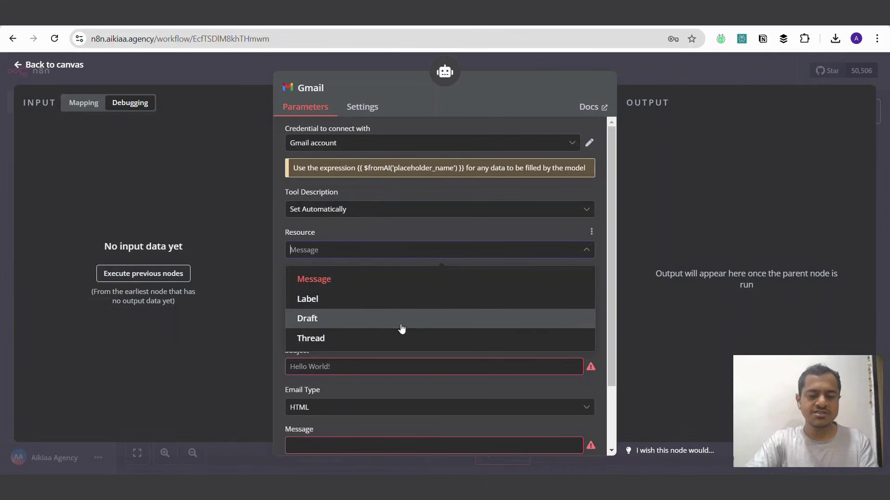
left_click(381, 239)
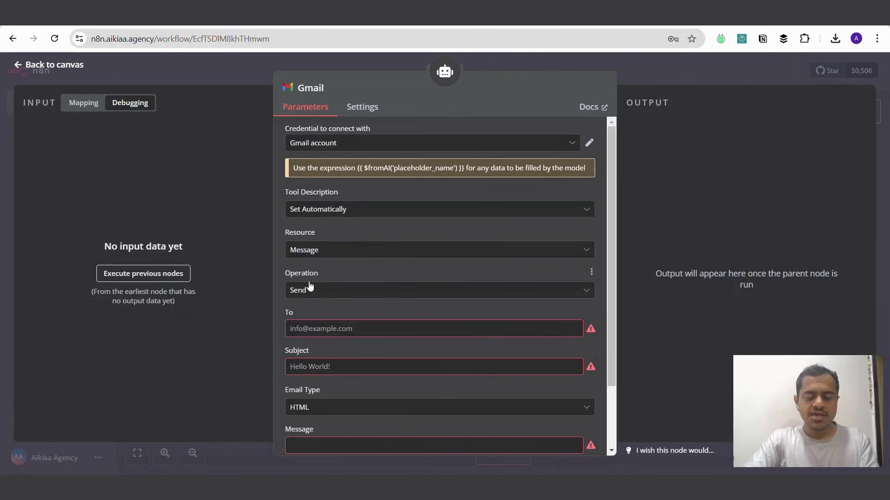
left_click(325, 328)
scroll(315, 288, "down", 1)
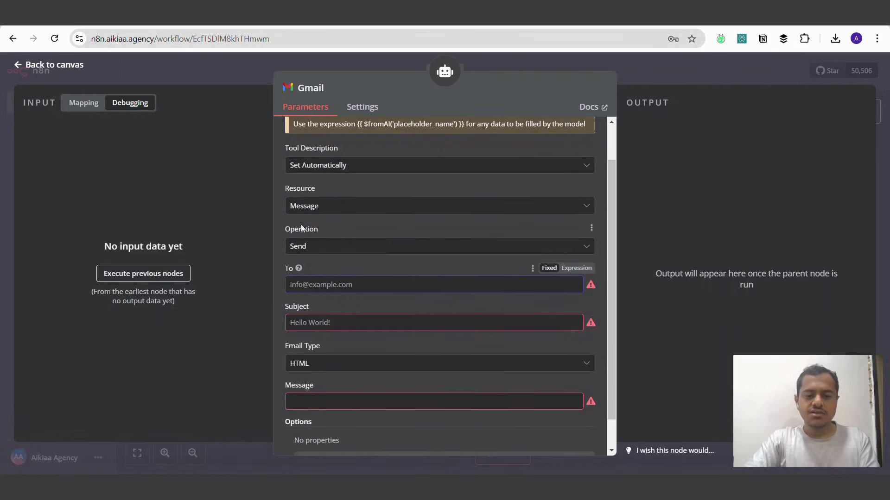
left_click(313, 247)
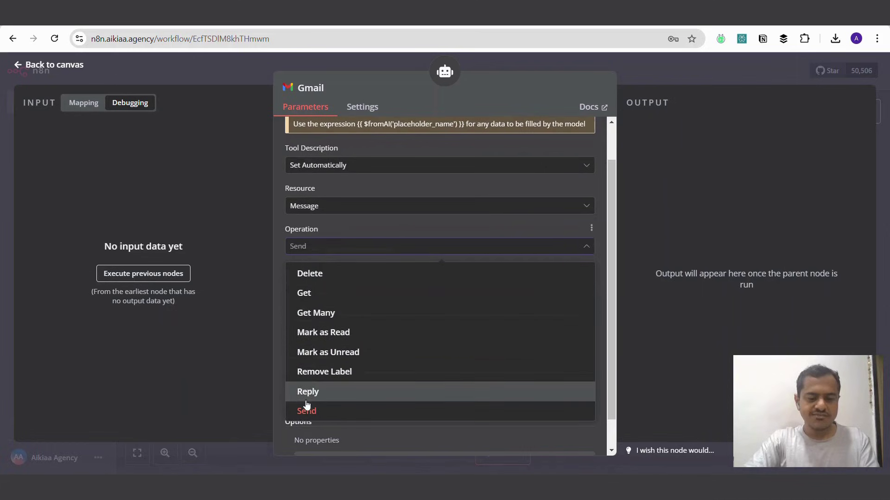
left_click(243, 229)
Step: Switch the To field from Fixed to Expression mode
left_click(356, 284)
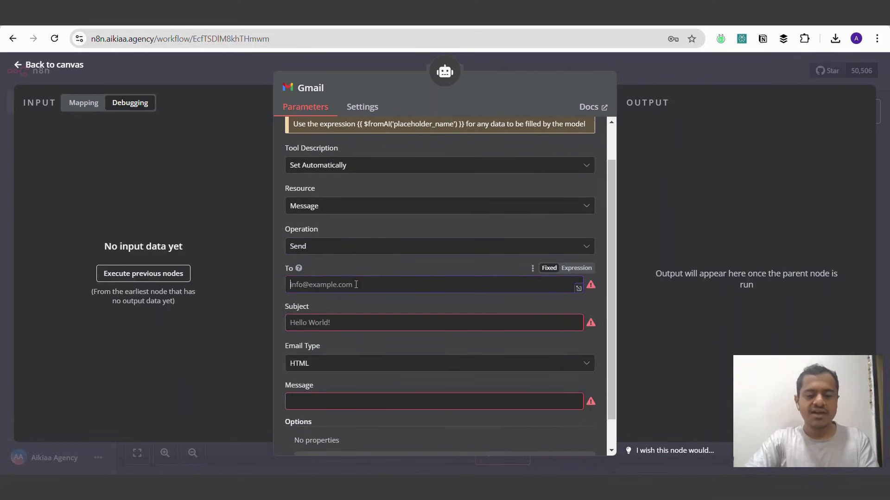
scroll(406, 285, "down", 1)
left_click(395, 288)
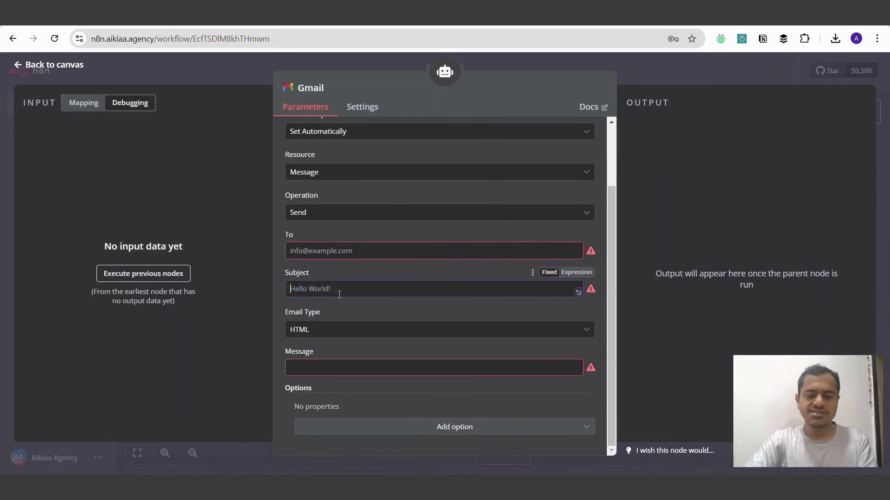
left_click(349, 363)
left_click(350, 250)
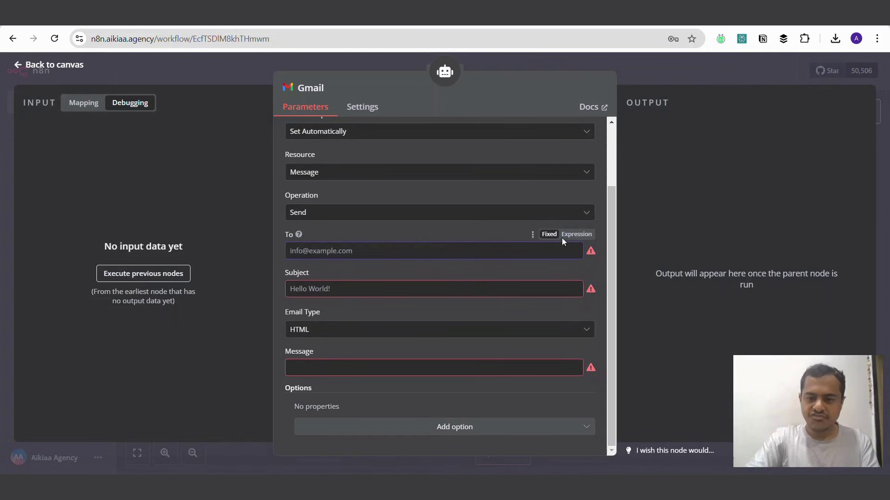
left_click(573, 235)
left_click(368, 235)
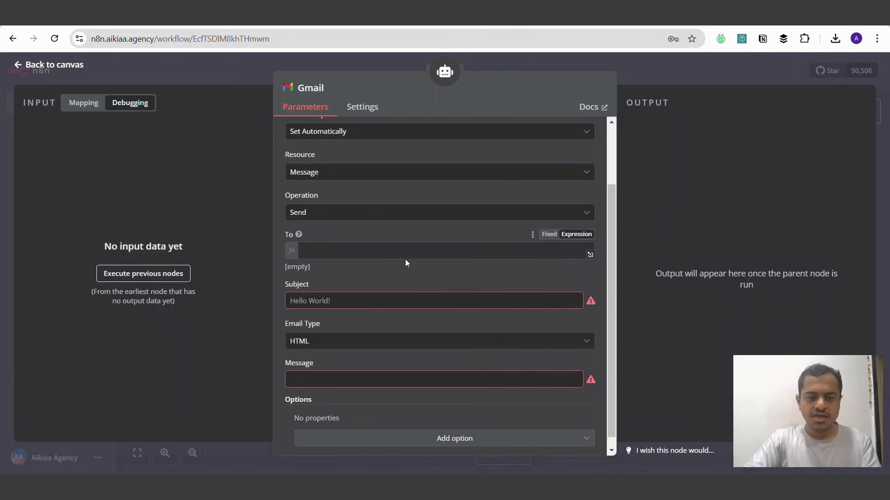
Step: Enter {{ $fromAI('to') }} in the To field and copy the expression
left_click(388, 249)
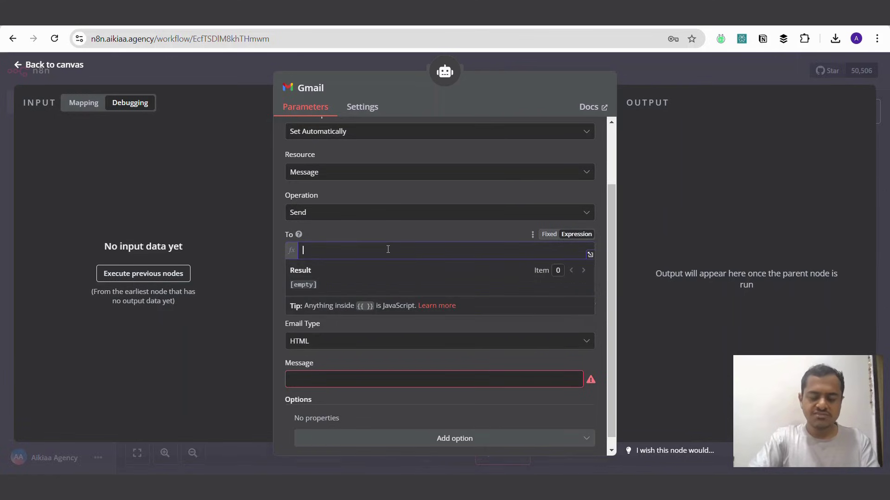
type("{{")
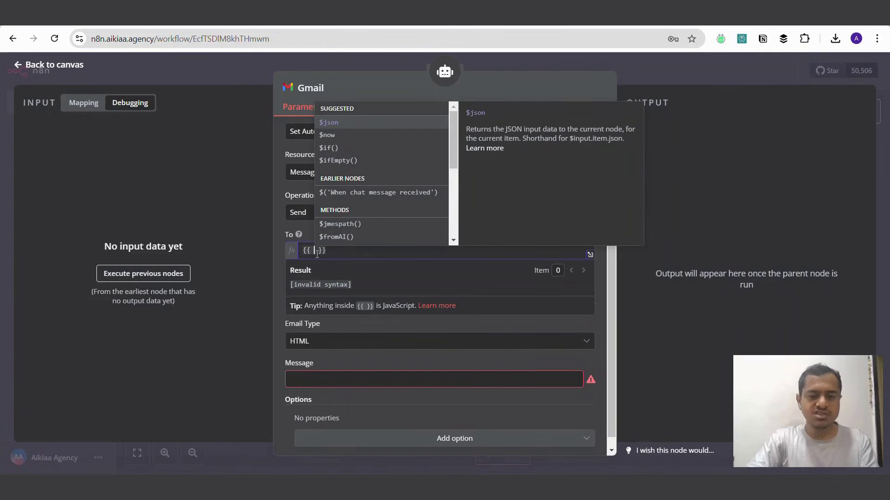
left_click(334, 236)
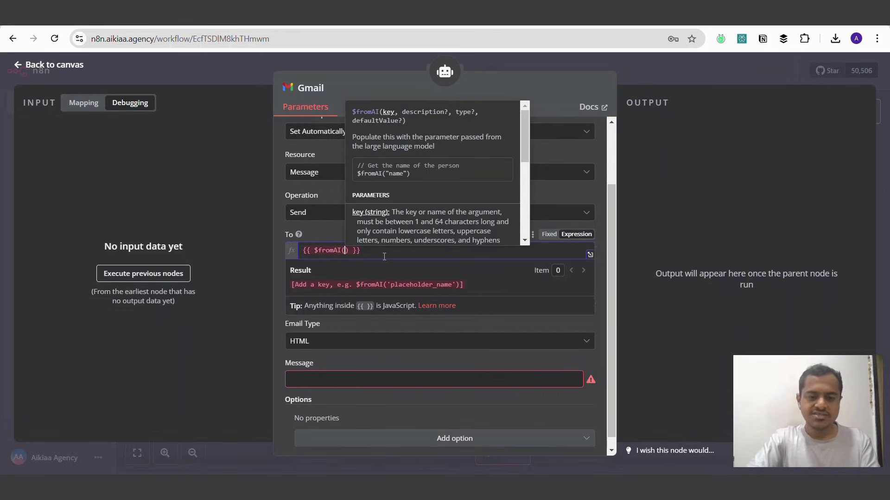
type("'")
type("to")
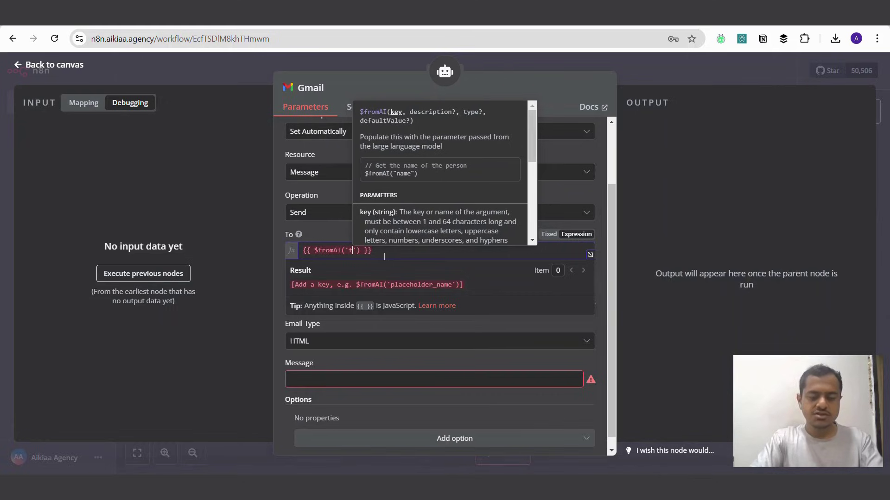
left_click(257, 263)
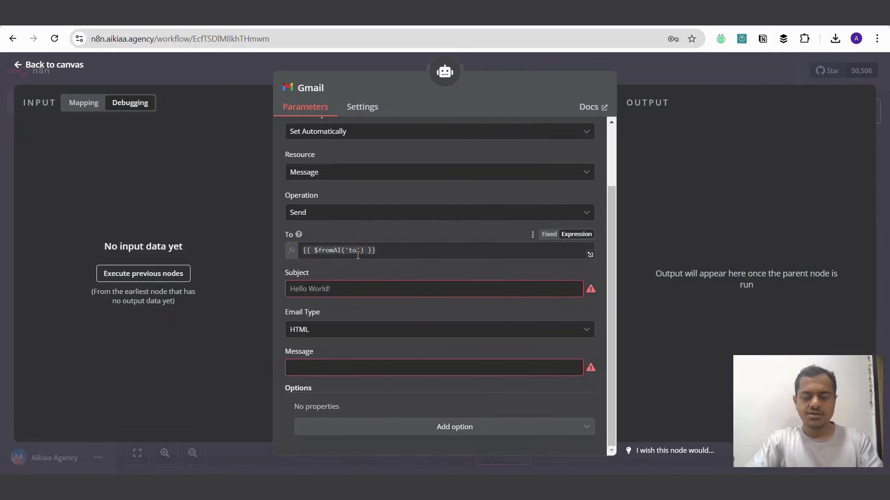
left_click(358, 253)
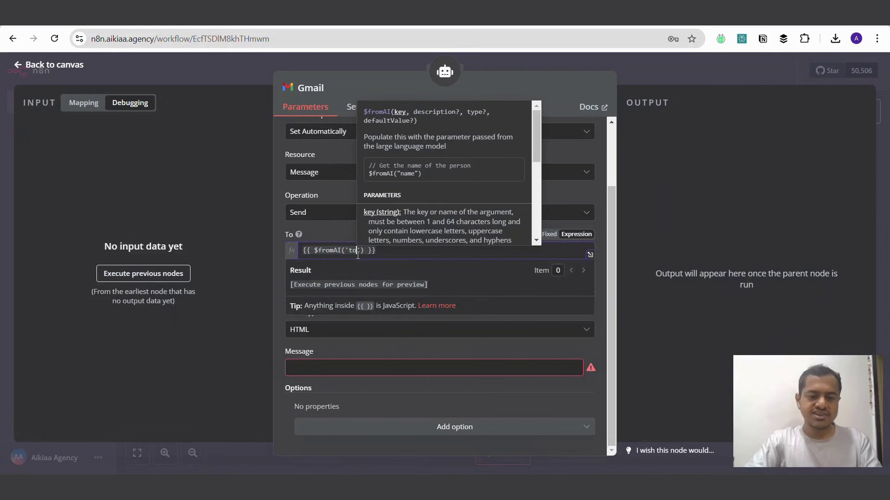
triple_click(408, 251)
key("ctrl+c")
Step: Paste the expression into Subject and Message and switch both fields to Expression
left_click(249, 252)
left_click(325, 289)
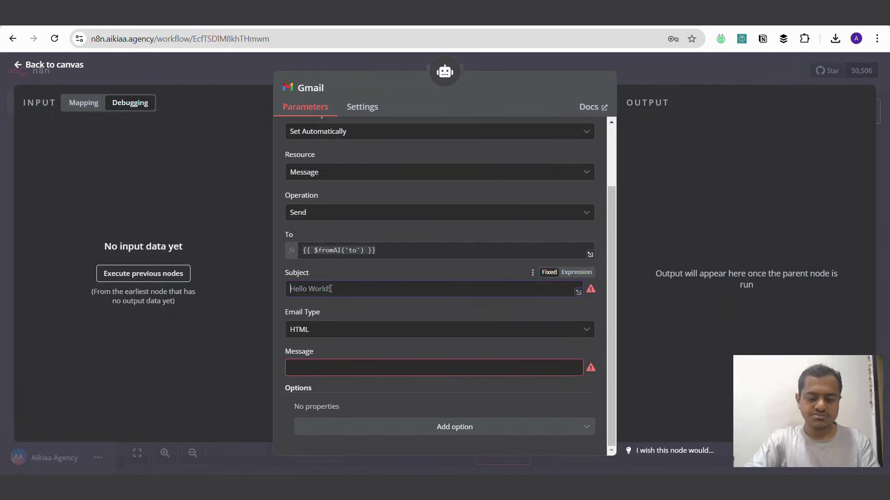
key("ctrl+v")
left_click(352, 368)
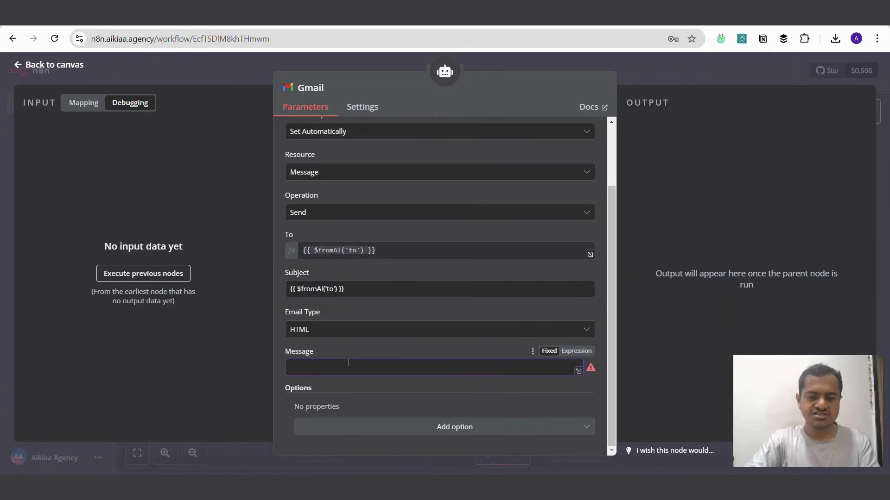
key("ctrl+v")
left_click(576, 273)
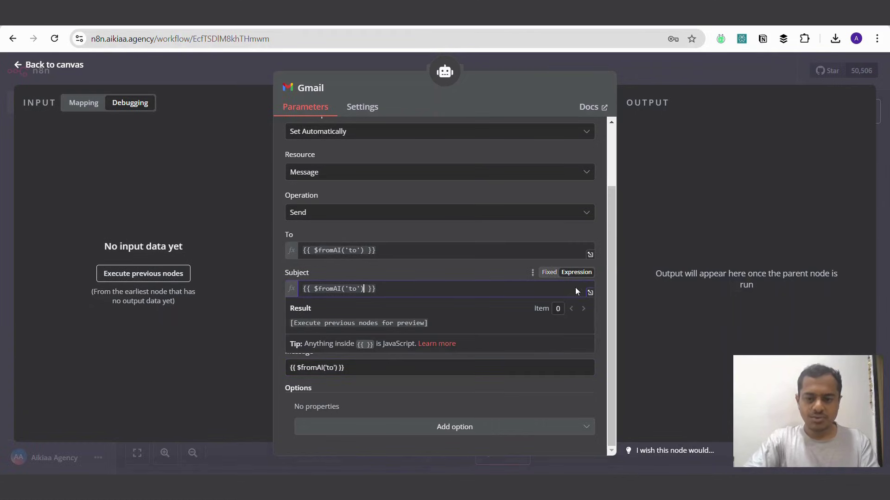
left_click(635, 267)
left_click(577, 351)
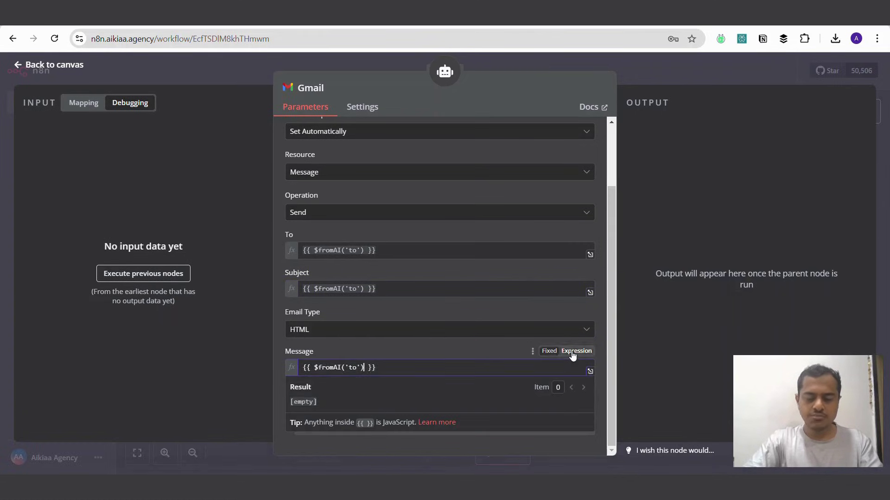
Step: Change the $fromAI keys to 'subject' in Subject and 'message' in Message
double_click(352, 290)
key("BackSpace")
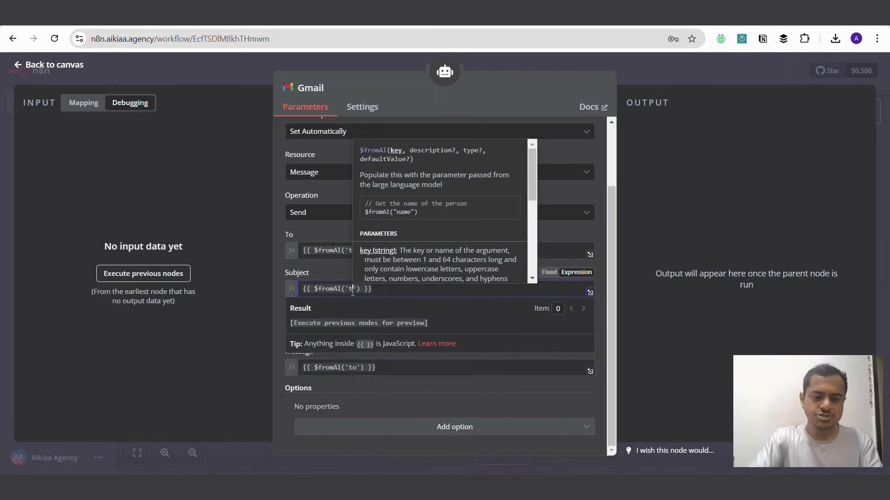
type("subject")
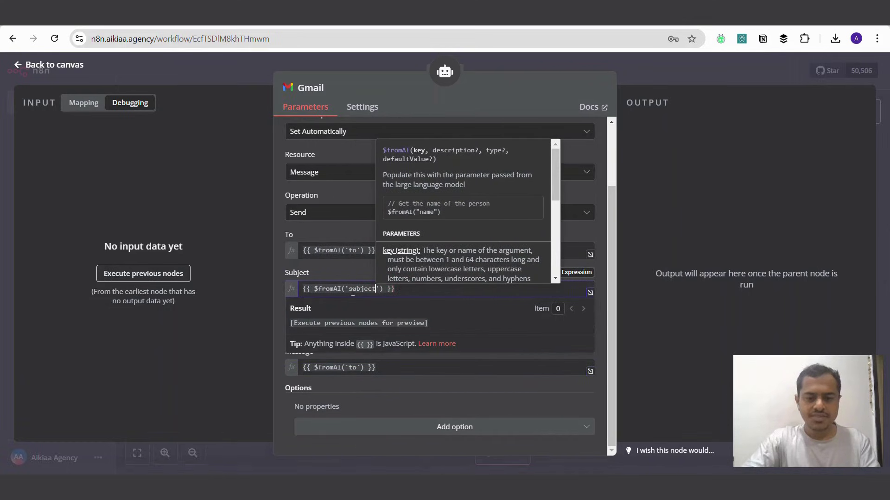
left_click(232, 357)
double_click(355, 368)
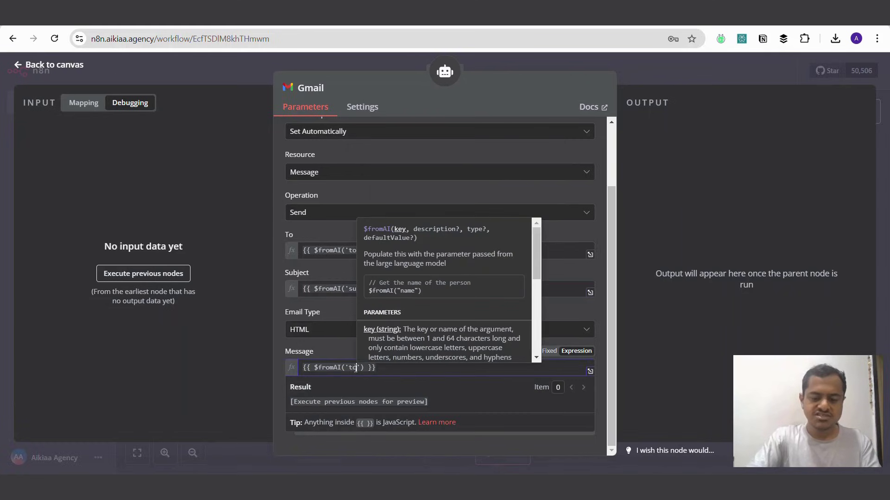
key("BackSpace")
type("message")
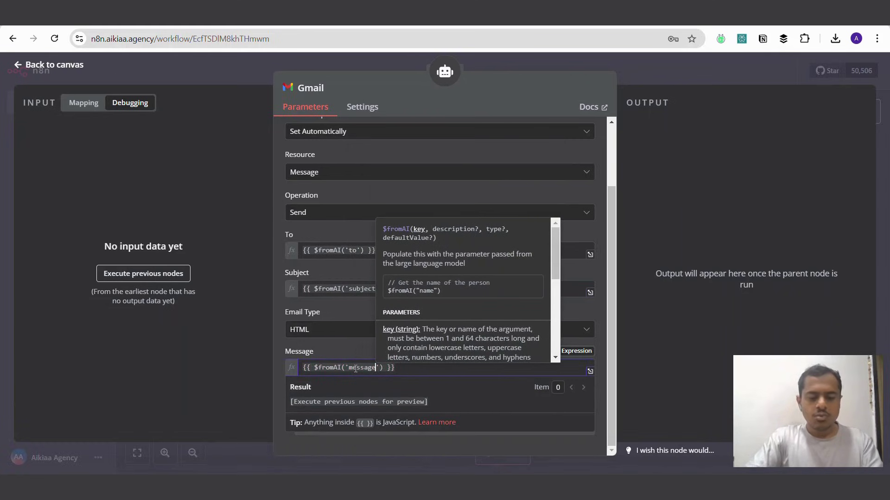
left_click(210, 364)
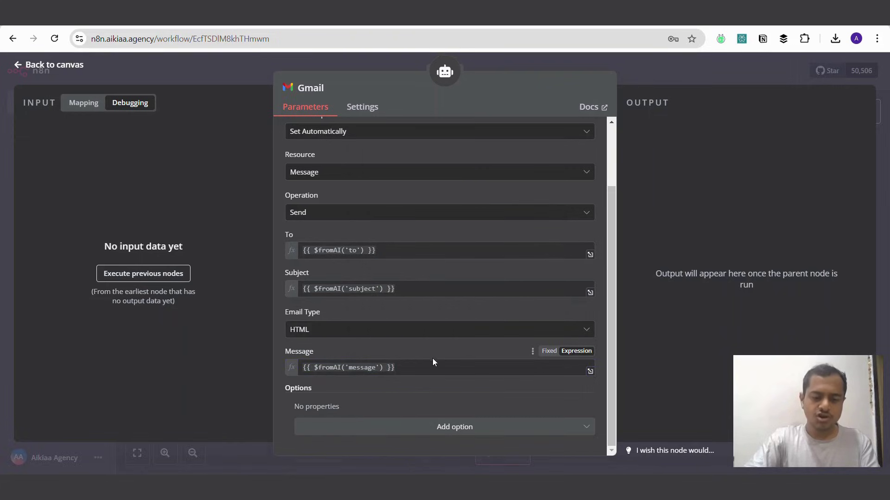
left_click_drag(424, 368, 310, 367)
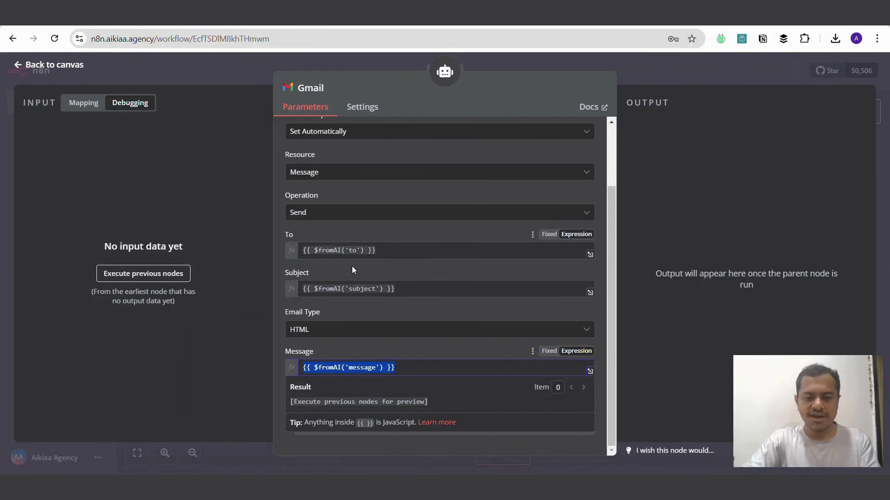
left_click(388, 356)
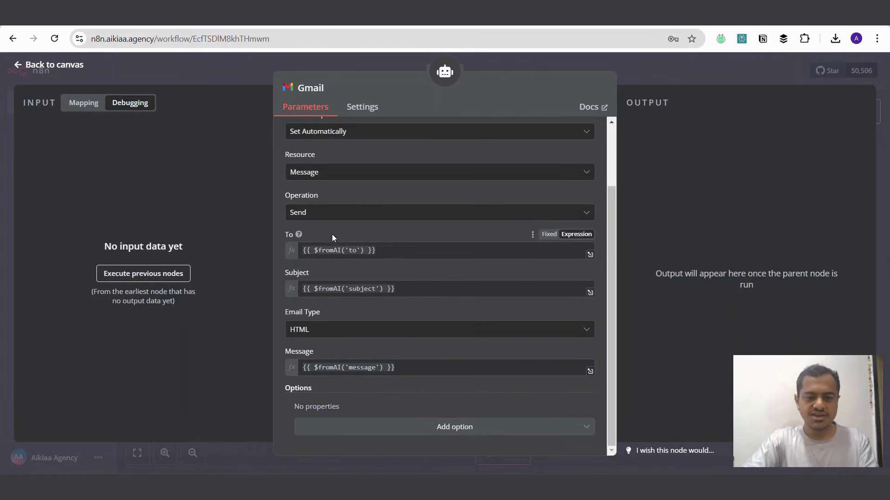
left_click_drag(702, 132, 512, 141)
left_click(690, 120)
Step: Send a test chat asking the agent to email the test YOPmail address about reviewing the Agency page and boosting its reach
left_click(676, 73)
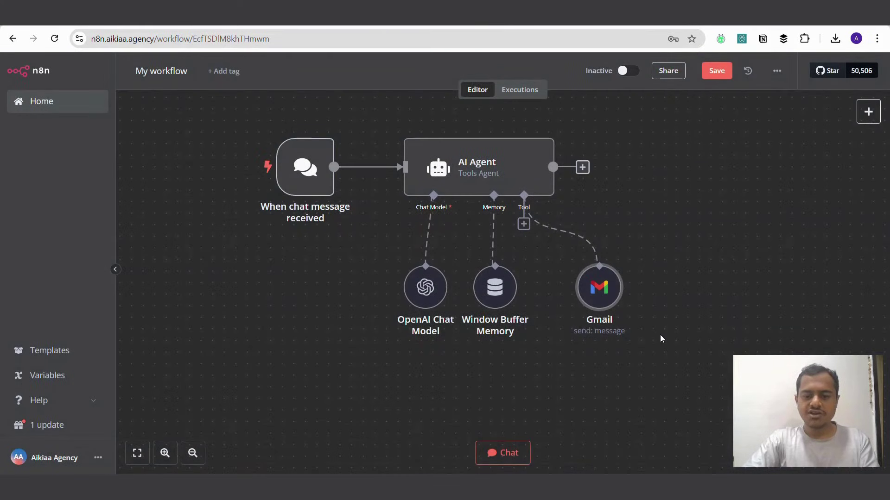
left_click(504, 451)
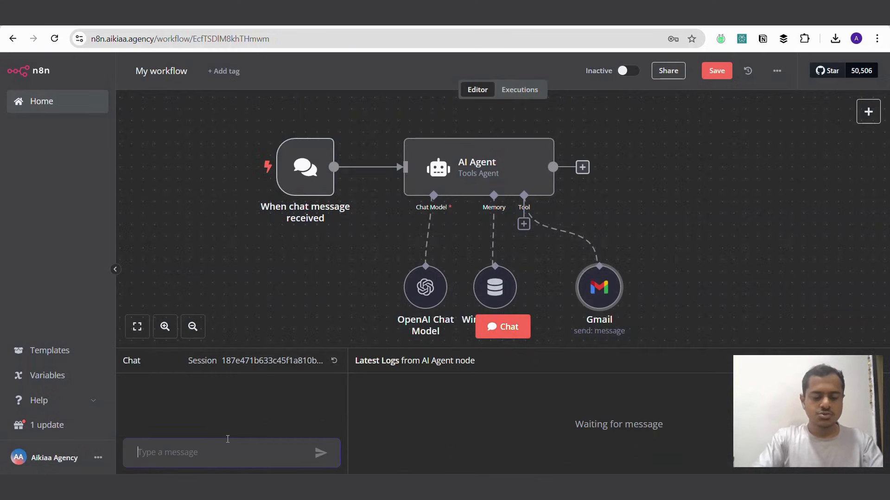
type("Send mail")
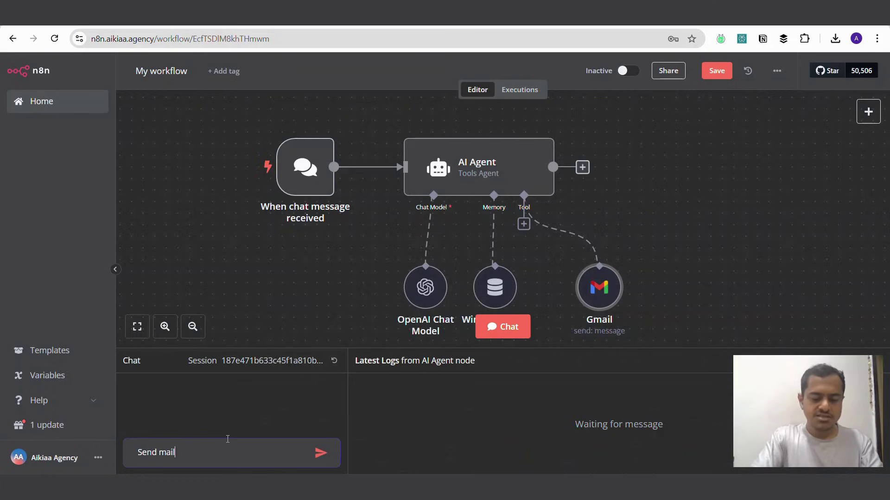
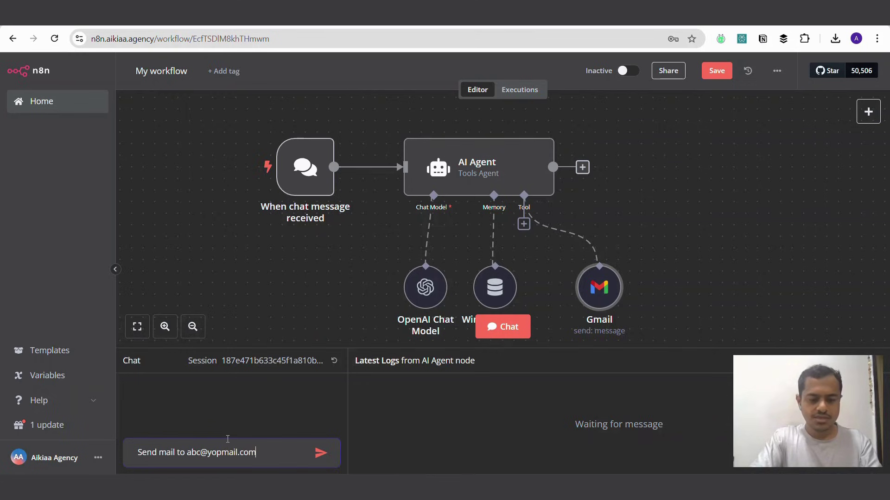
type(" asking")
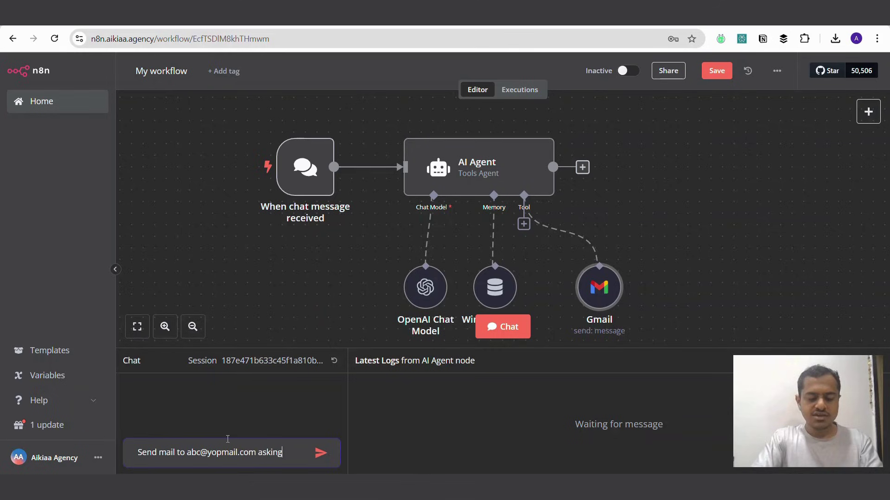
type(" him to ")
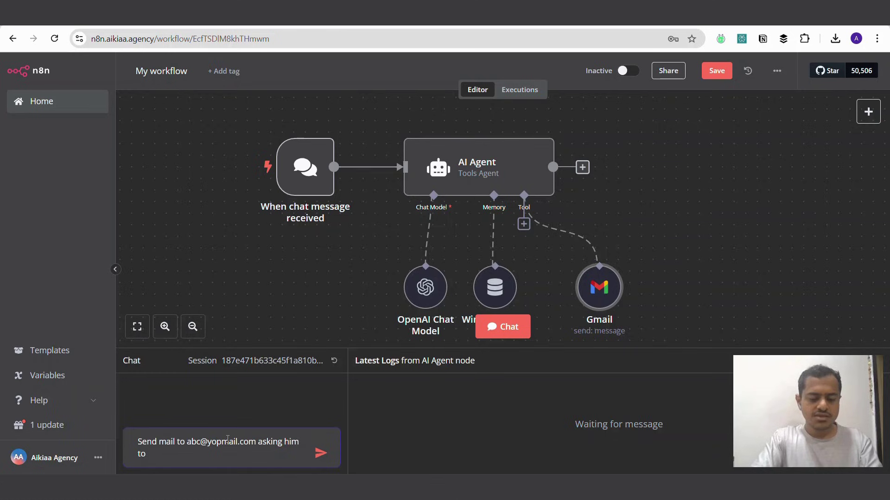
type("review o")
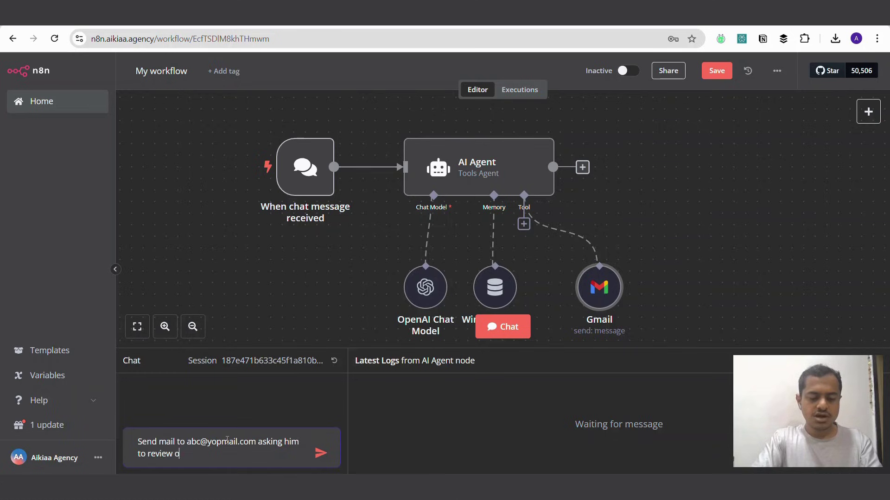
type("ur ")
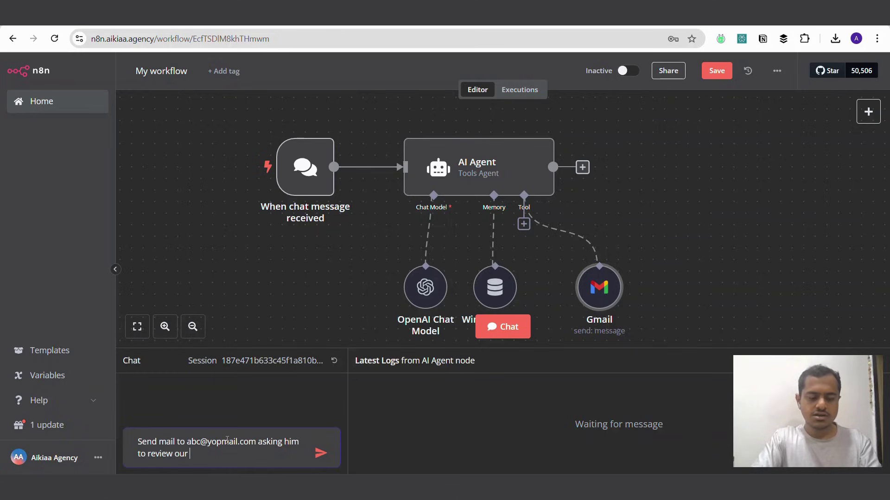
type(",Age")
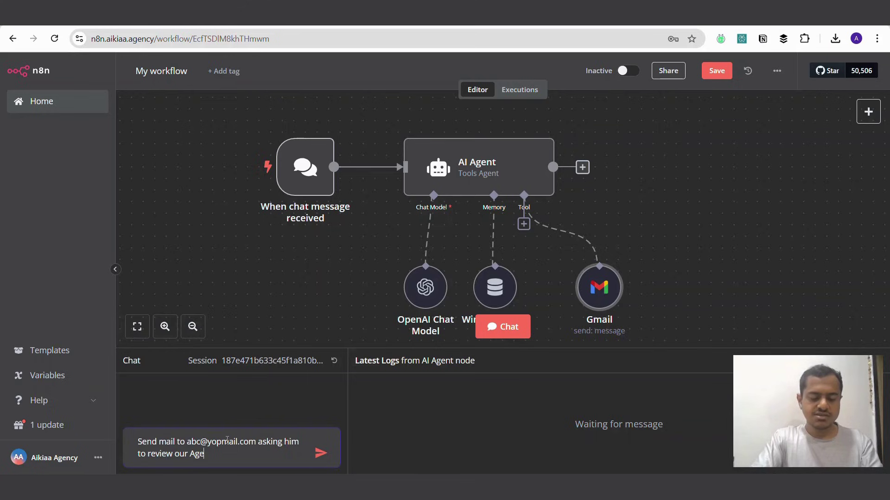
type("ncy page")
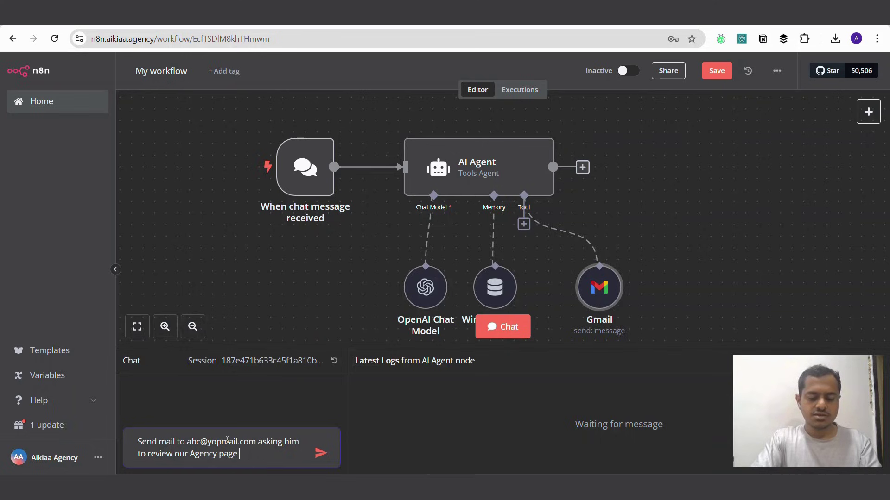
type(" and rec")
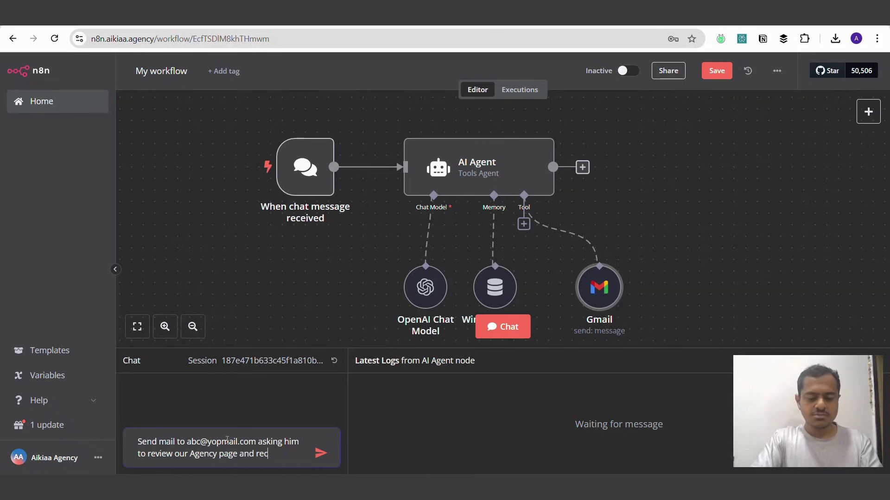
type("ommend how to")
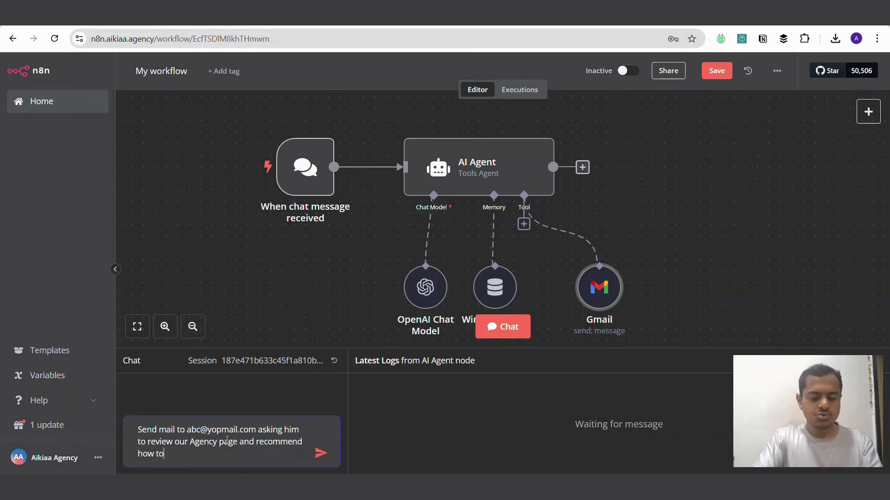
type(" boost its")
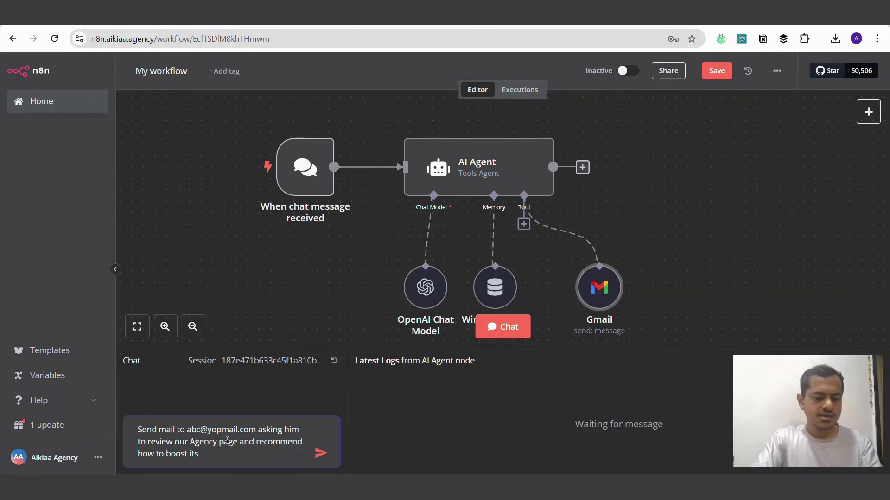
type(" reach")
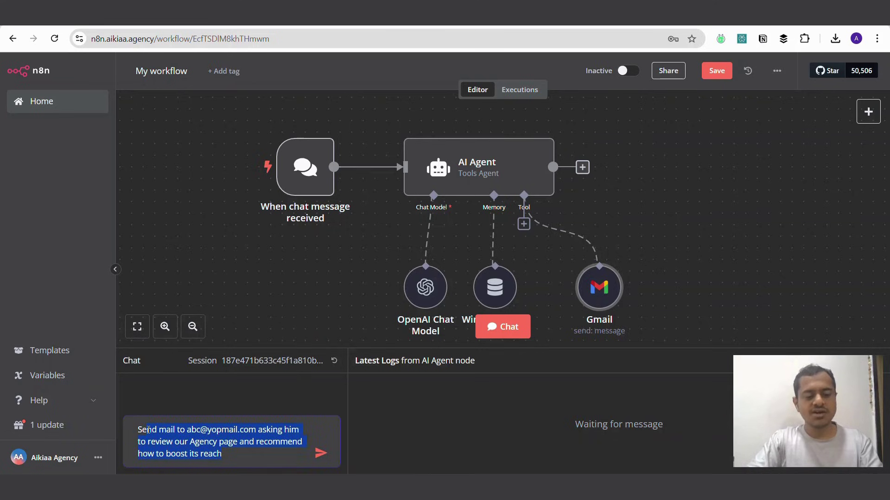
left_click(148, 430)
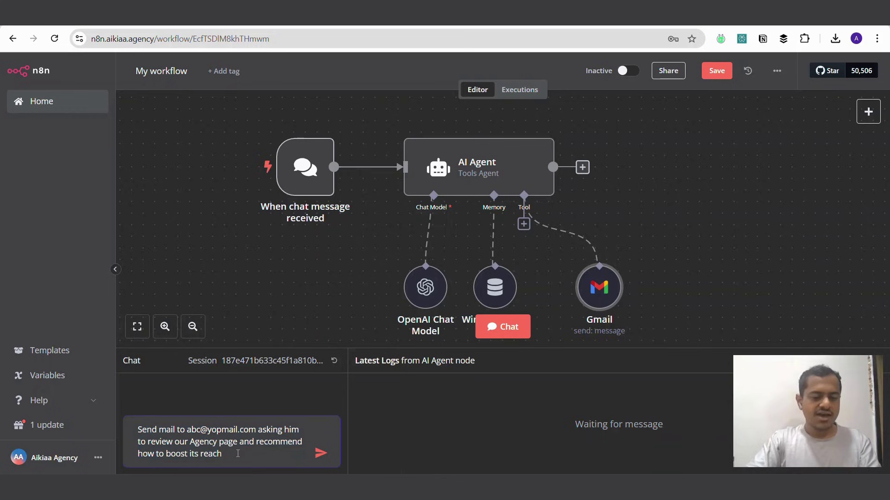
key("ctrl+a")
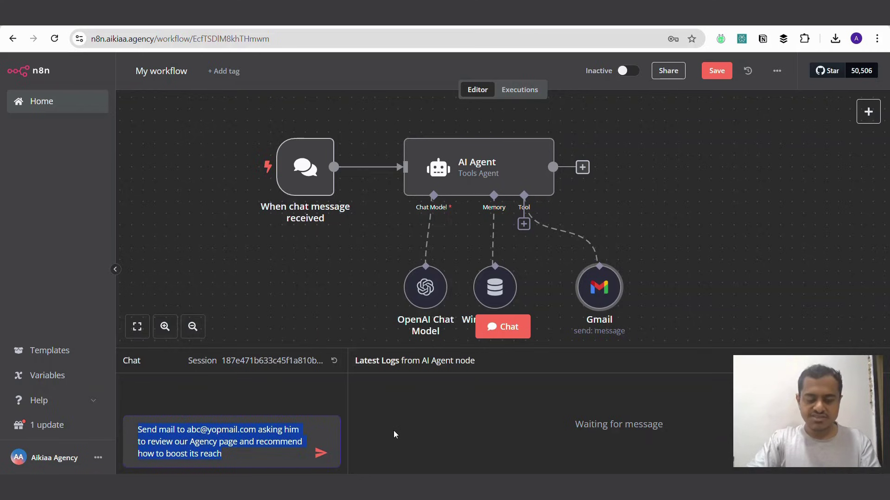
left_click(321, 455)
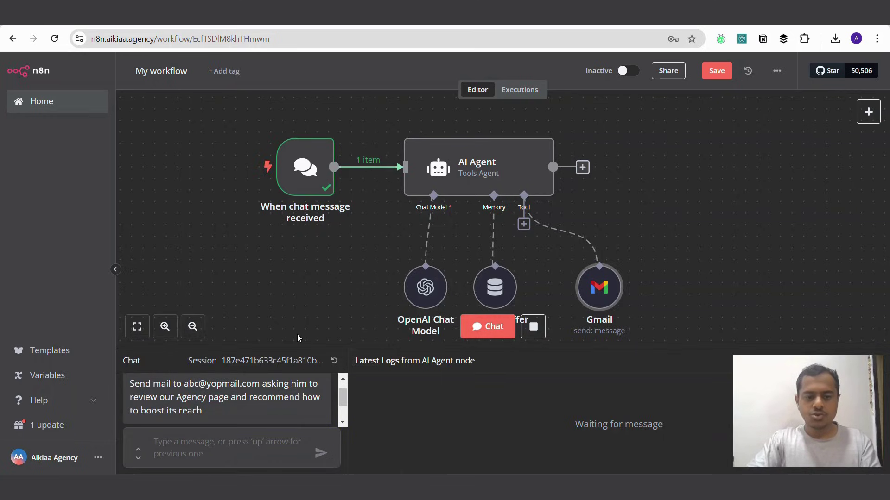
Step: In Executions, check the chat trigger's chatInput, then open the AI Agent's run details
left_click(523, 92)
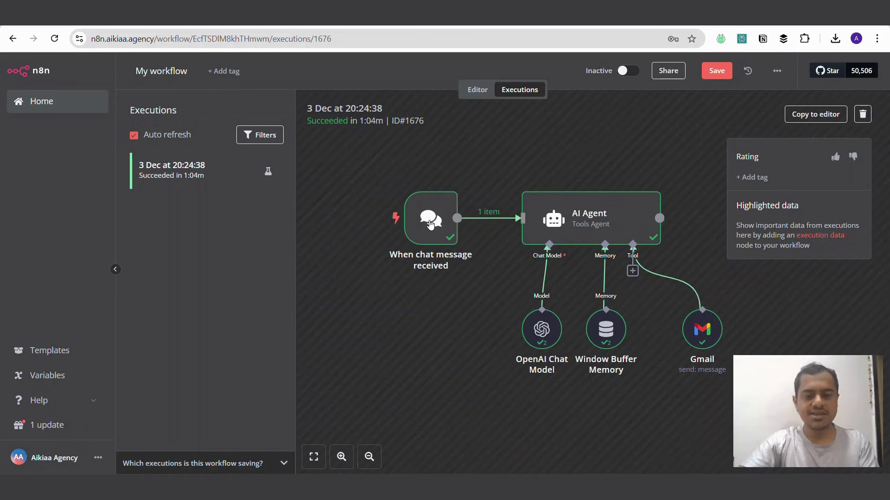
double_click(430, 223)
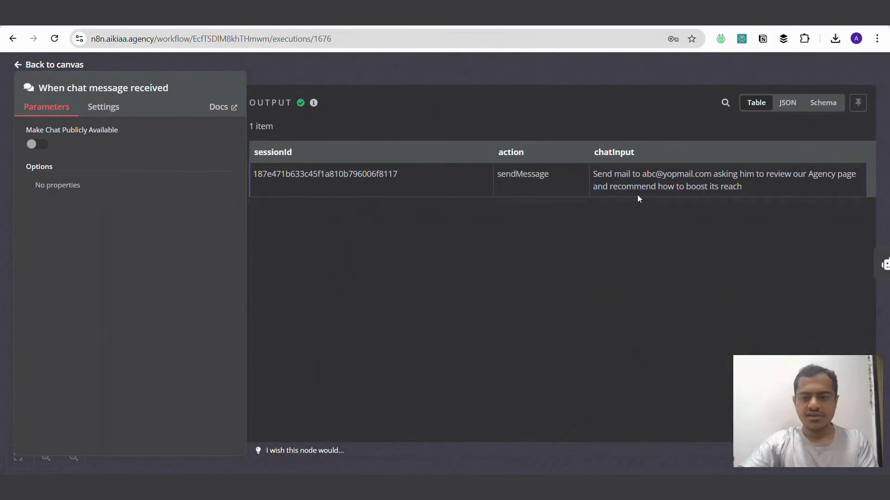
left_click_drag(594, 174, 850, 189)
left_click(455, 75)
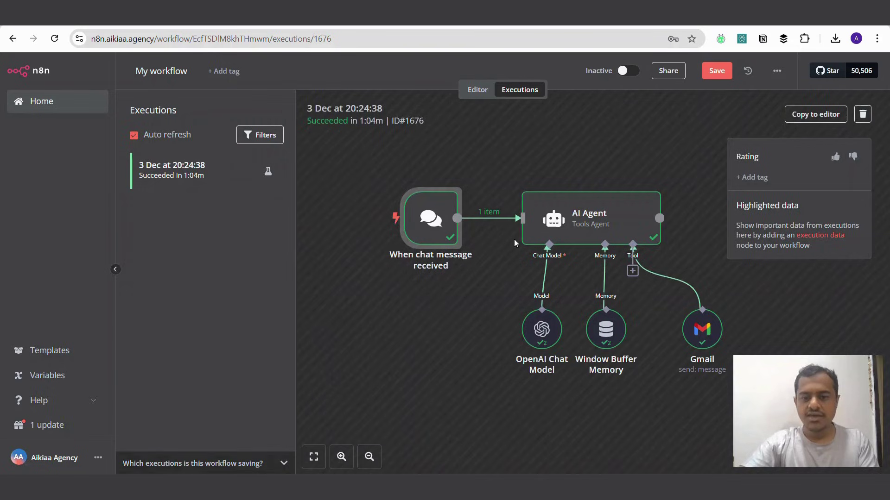
double_click(595, 216)
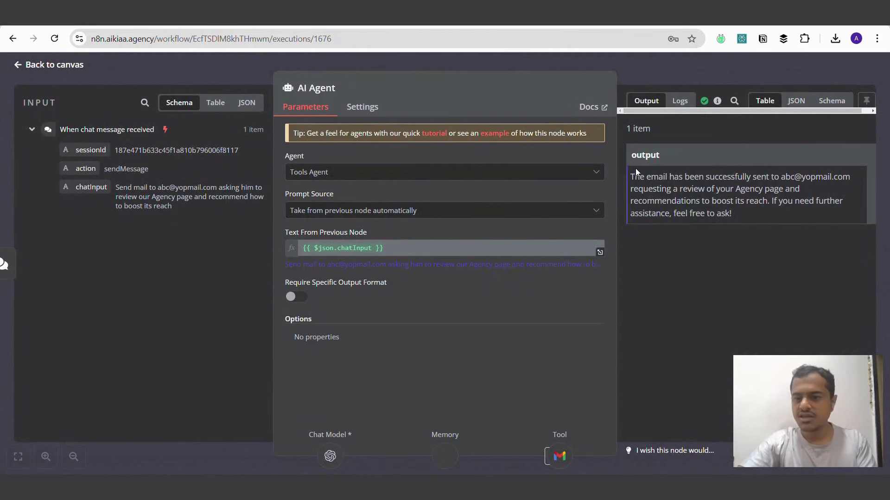
Step: Review the AI Agent's incoming chatInput and its reply confirming the email
left_click_drag(630, 177, 851, 177)
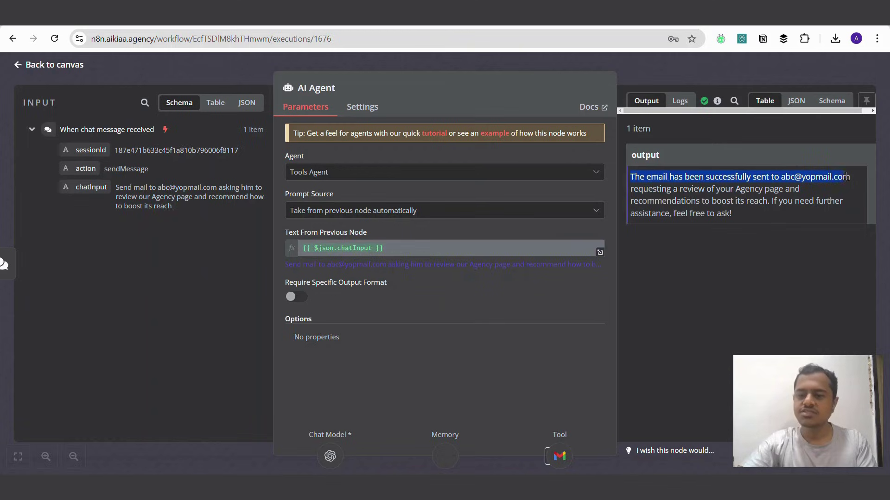
left_click(160, 138)
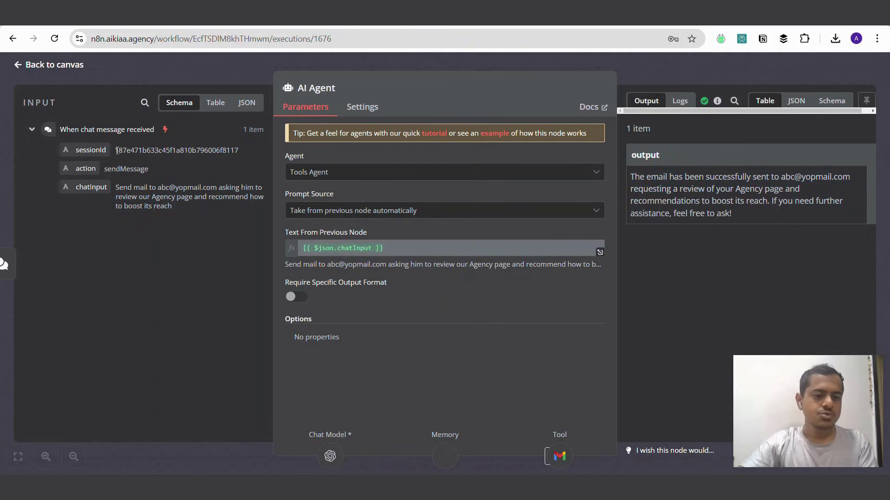
left_click_drag(115, 149, 188, 218)
left_click(188, 218)
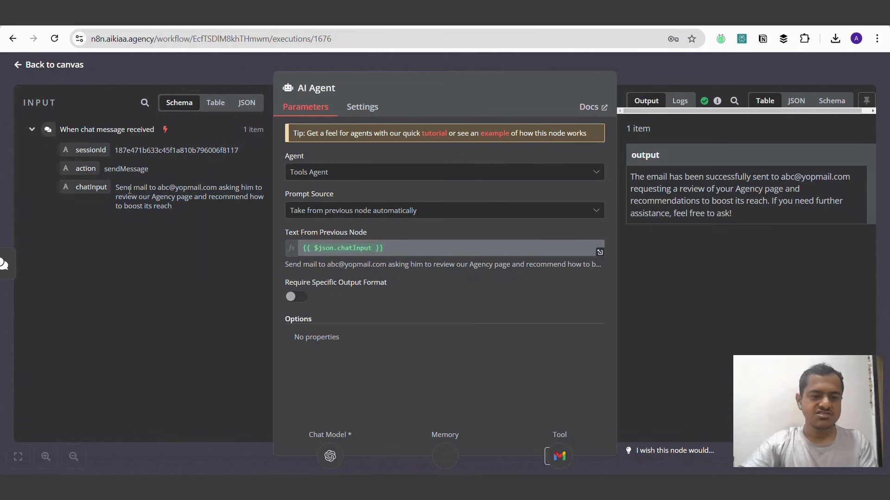
left_click_drag(117, 187, 223, 238)
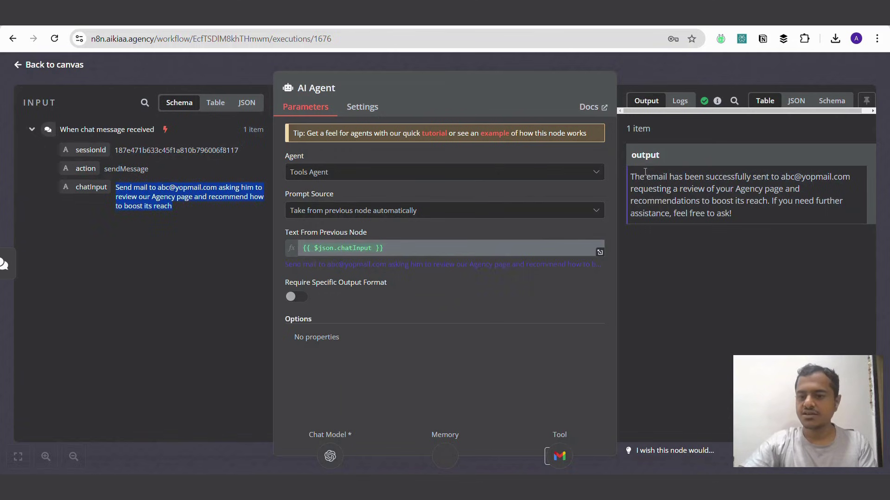
left_click_drag(630, 176, 736, 214)
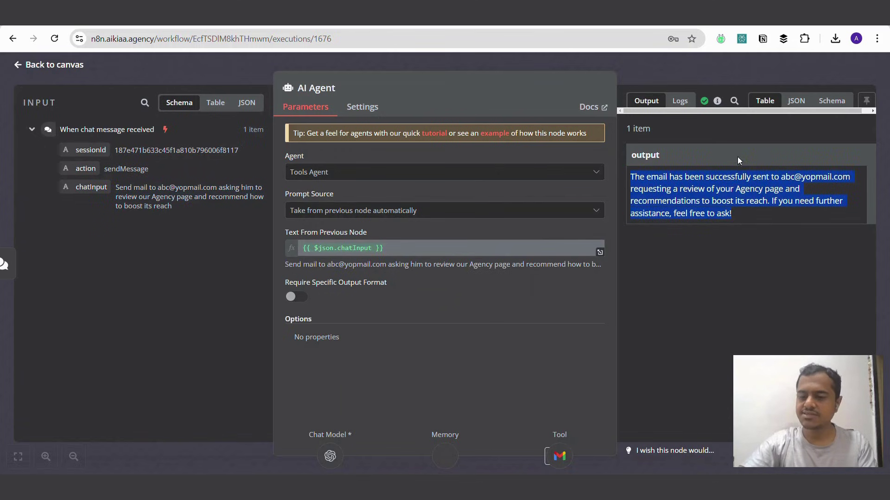
left_click(618, 55)
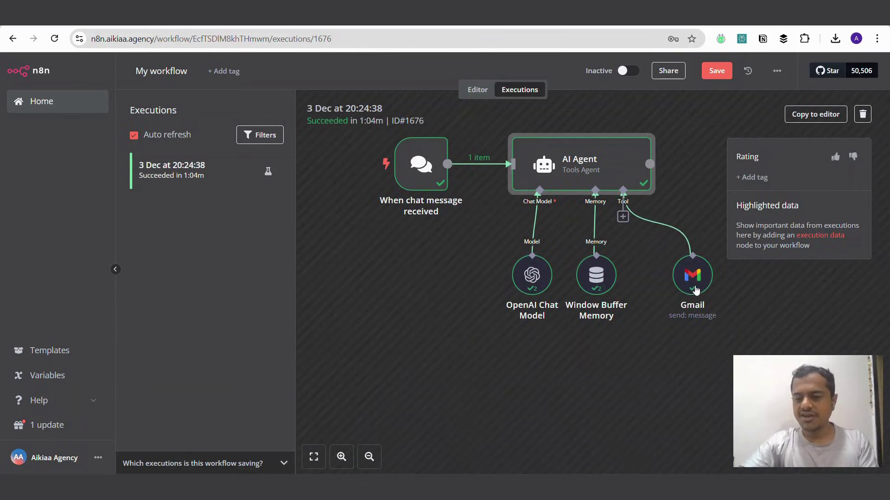
Step: Inspect the Gmail tool's to, subject and message values and SENT result
double_click(694, 286)
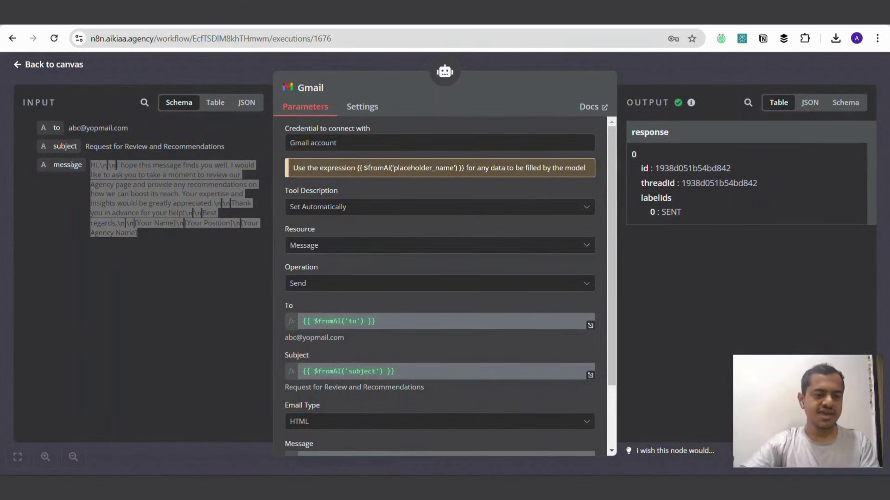
left_click(139, 160)
left_click_drag(68, 126, 189, 236)
left_click(189, 235)
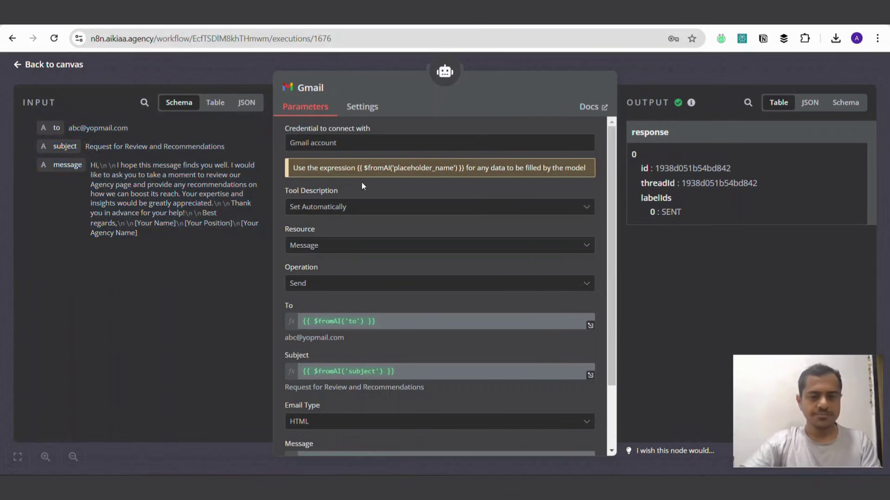
scroll(339, 207, "down", 2)
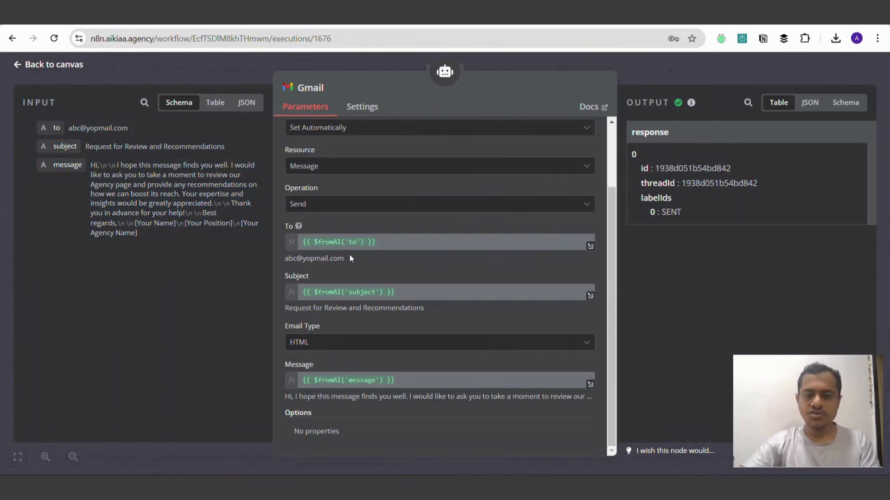
left_click(696, 68)
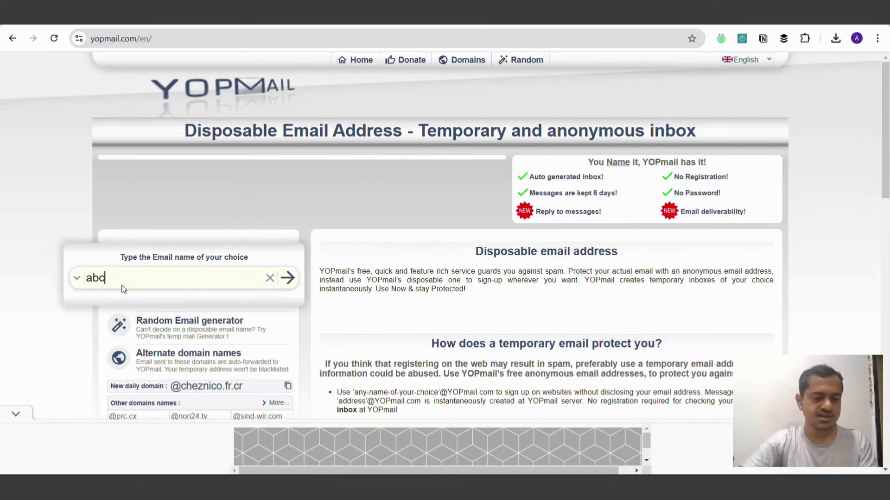
Step: Read the 'Request for Review and Recommendations' email and its n8n footer in YOPmail, then return to n8n
key("Return")
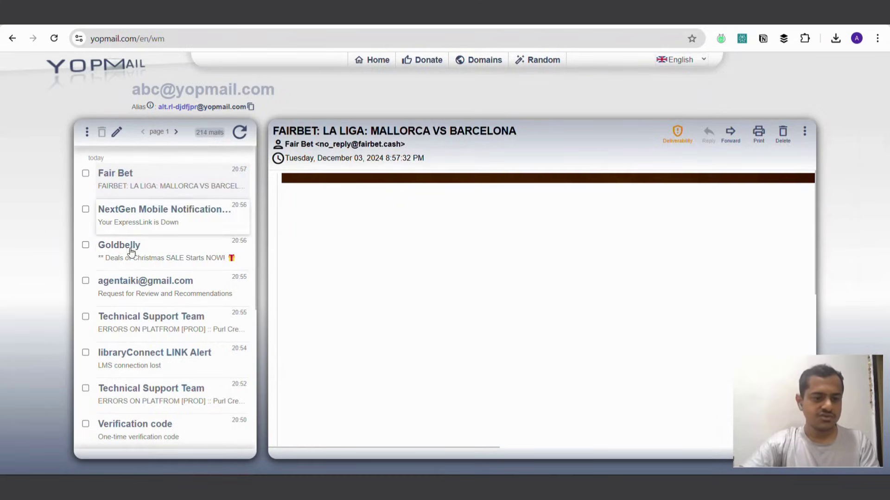
left_click(130, 298)
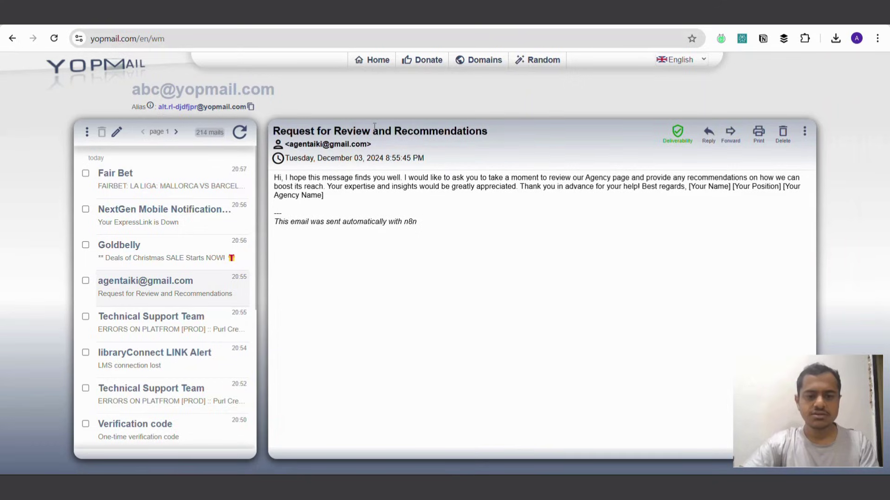
left_click_drag(488, 131, 284, 130)
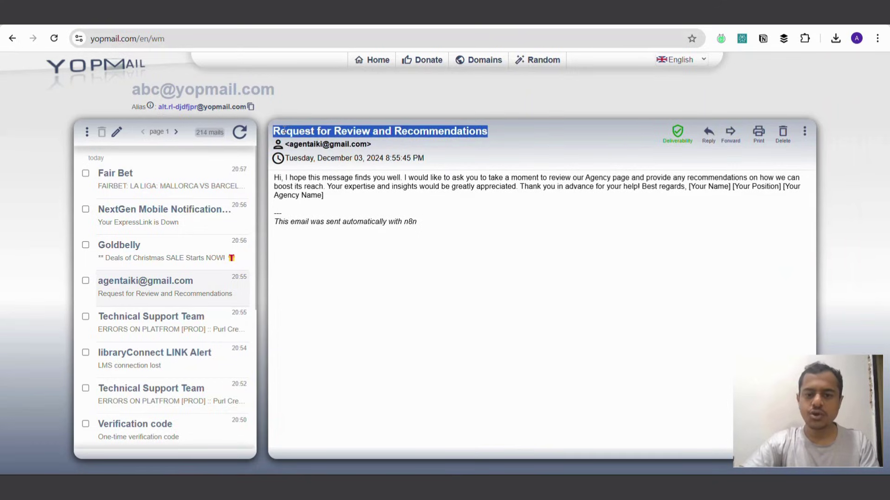
left_click_drag(275, 181, 644, 178)
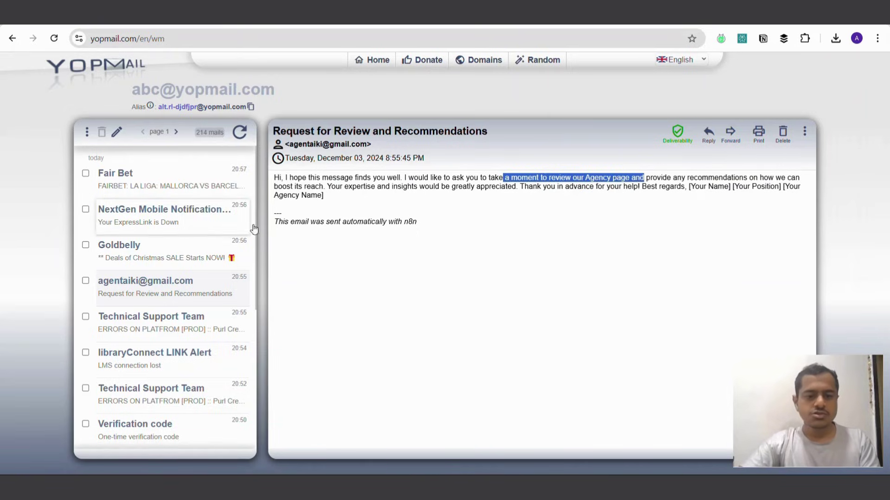
left_click(275, 223)
left_click_drag(275, 223, 419, 223)
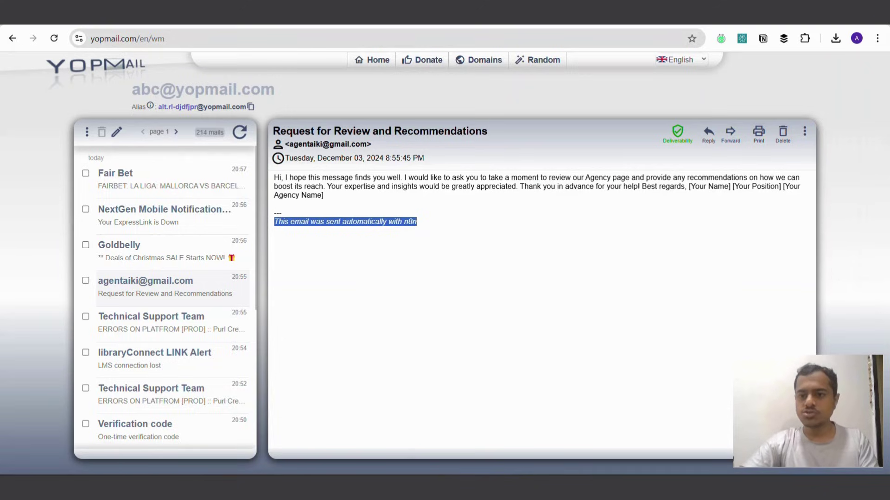
left_click(702, 14)
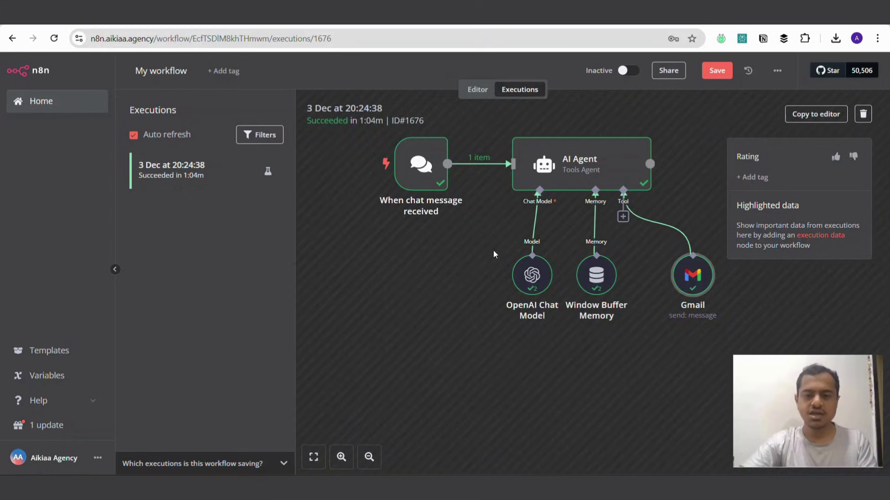
Step: Leave the Executions view for the Editor and scroll the workflow canvas
left_click(485, 95)
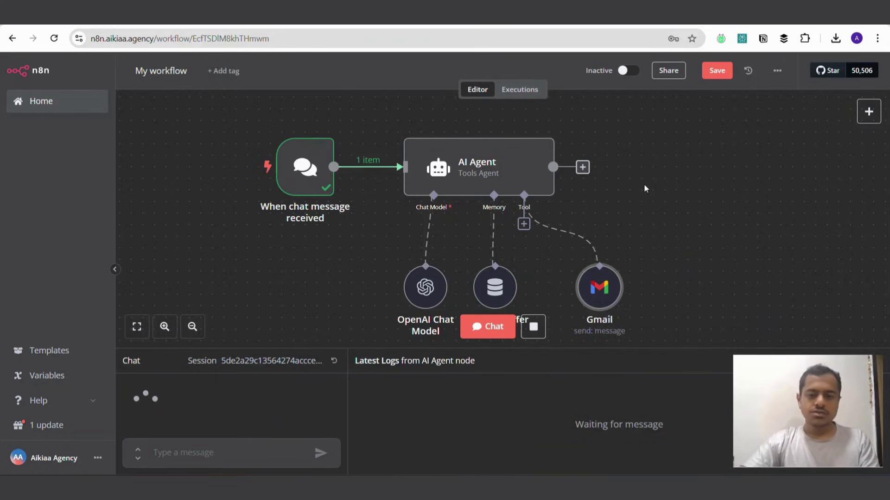
scroll(645, 187, "down", 2)
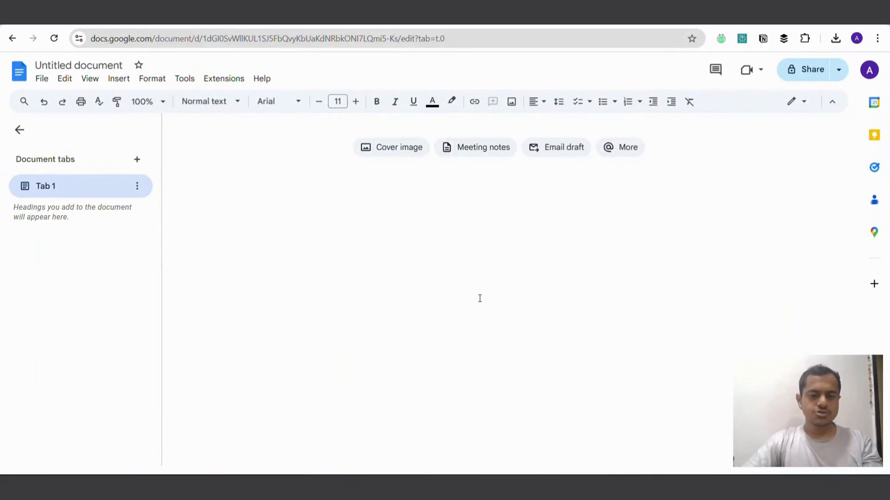
Step: Type the first contact's name, with their e-mail address on the line below
left_click(315, 160)
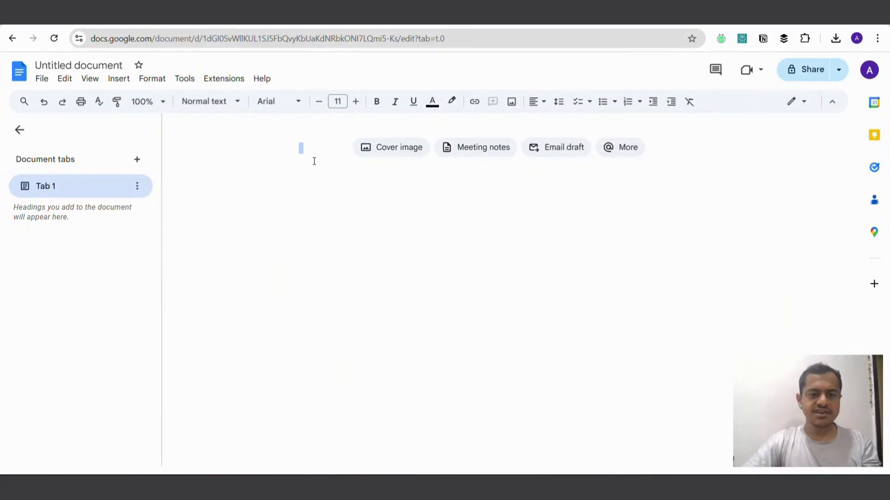
left_click(309, 154)
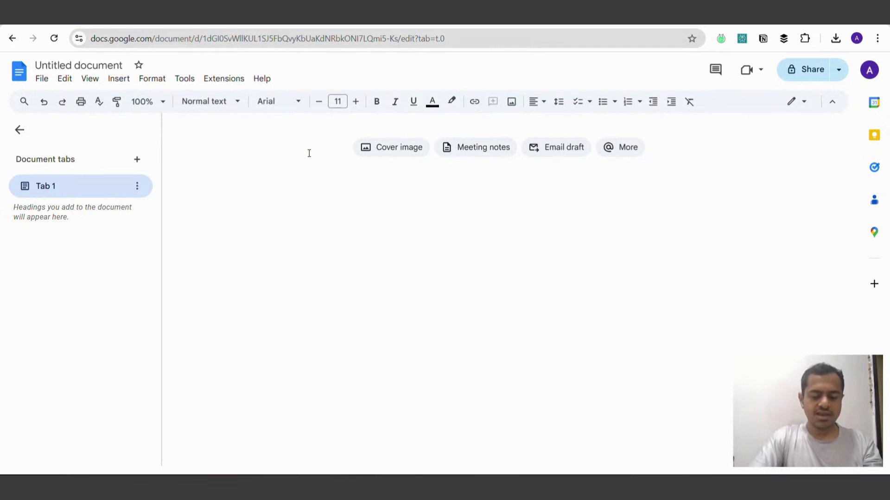
type("A")
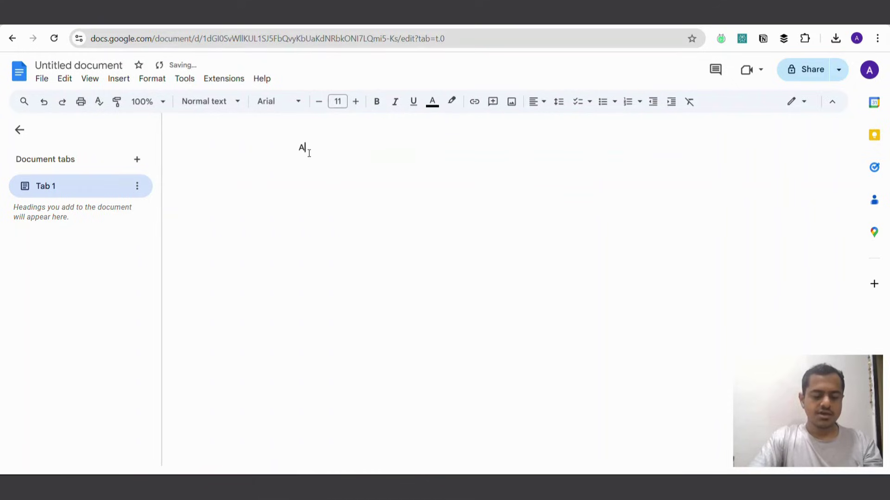
type("B")
key("BackSpace")
key("BackSpace")
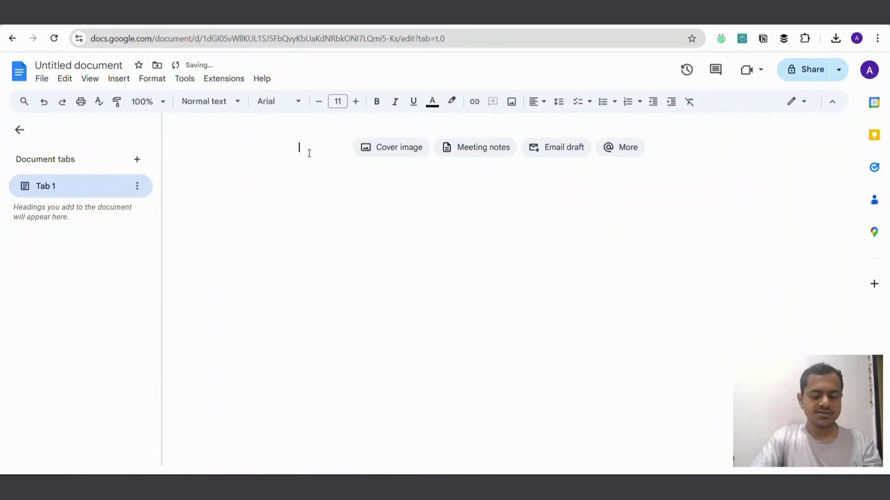
type("Brad")
key("Return")
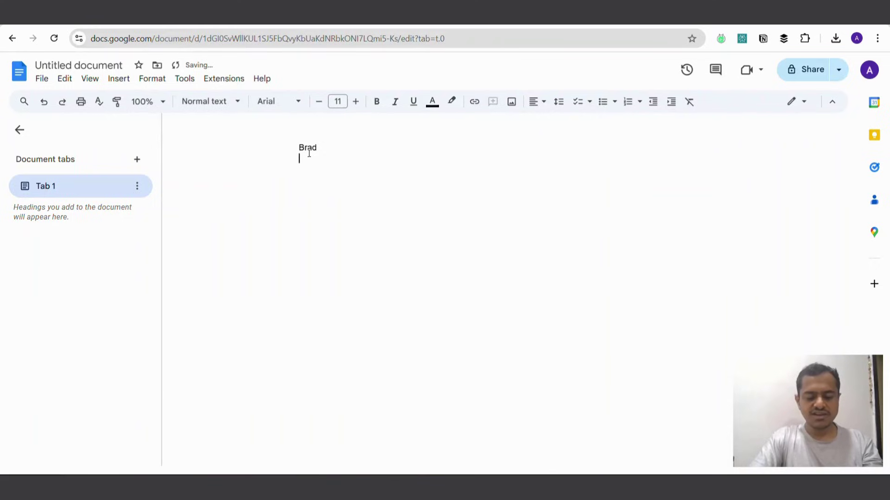
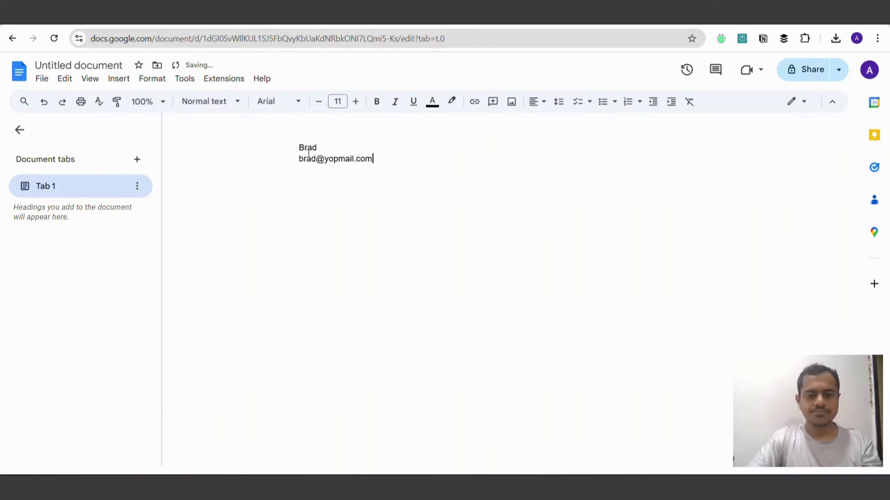
key("Return")
key("Return")
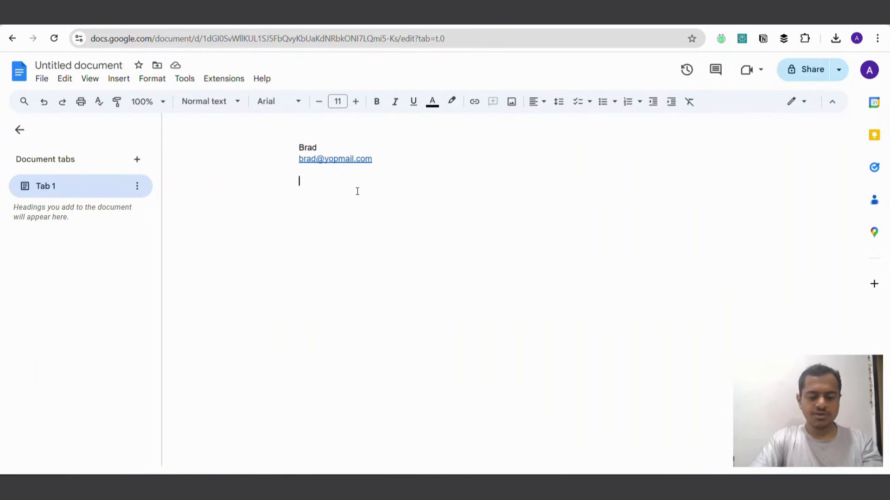
Step: Add the second contact's name and e-mail address beneath the first entry
type("Terminatio")
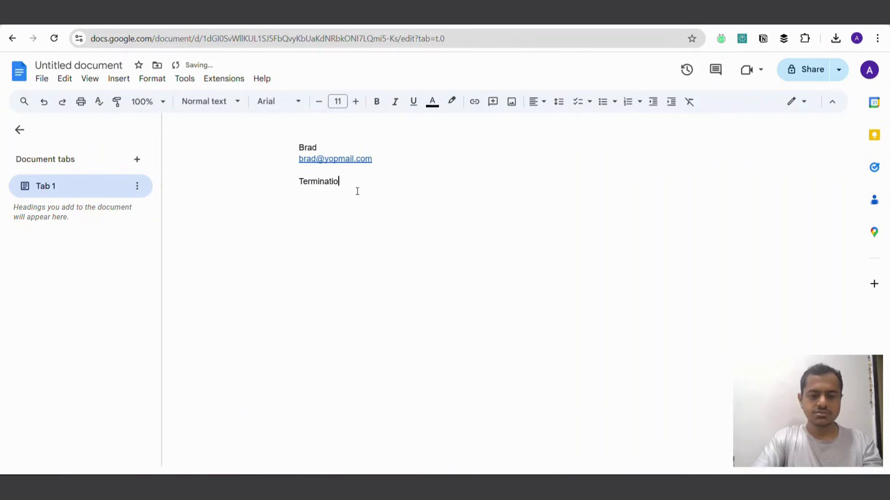
type("r")
key("Return")
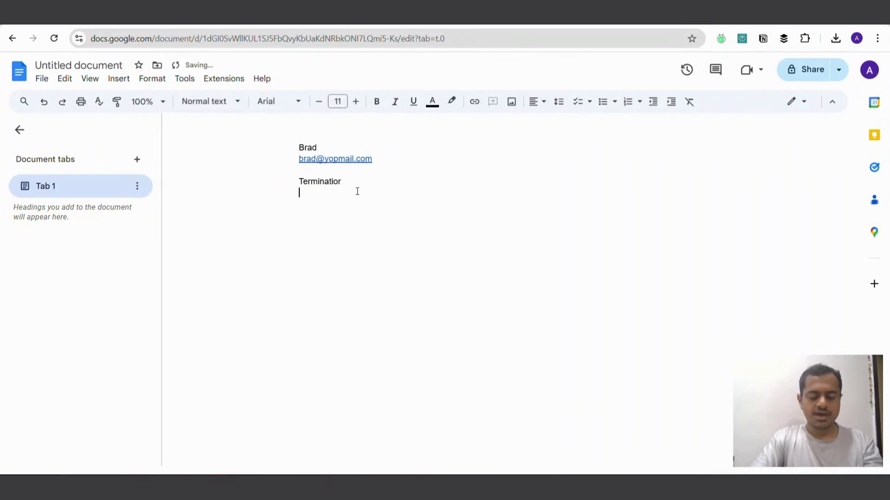
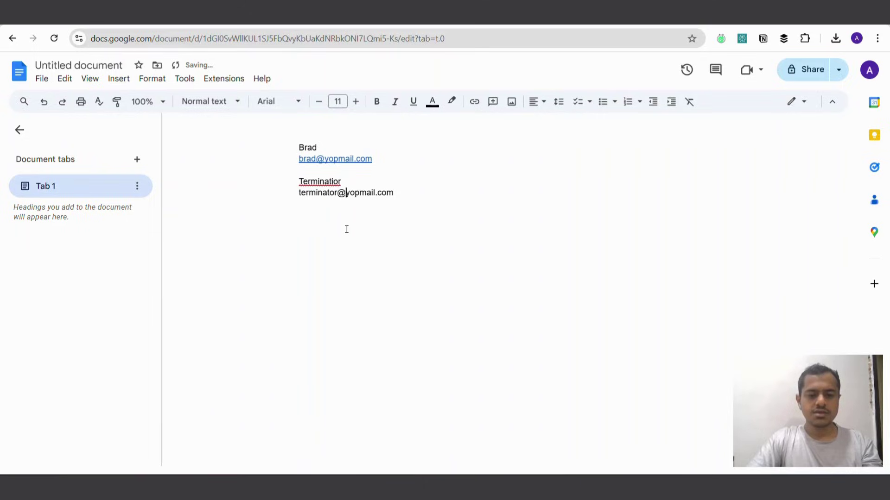
key("Return")
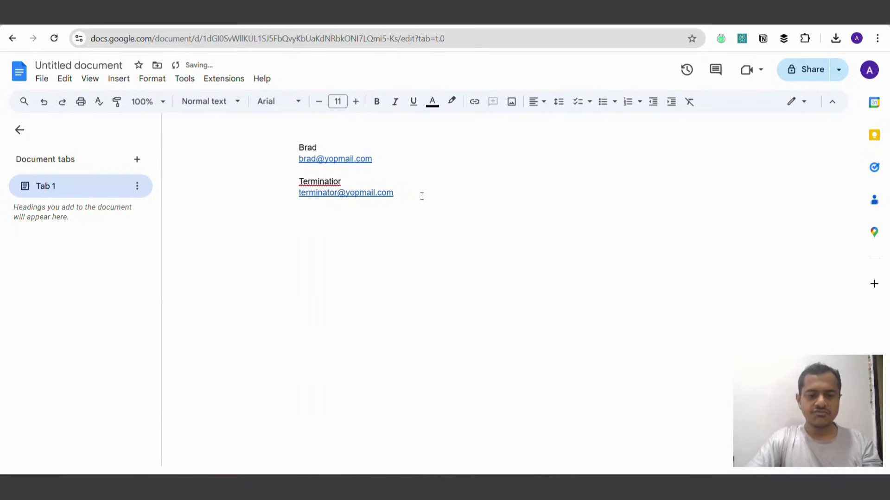
left_click_drag(291, 143, 424, 204)
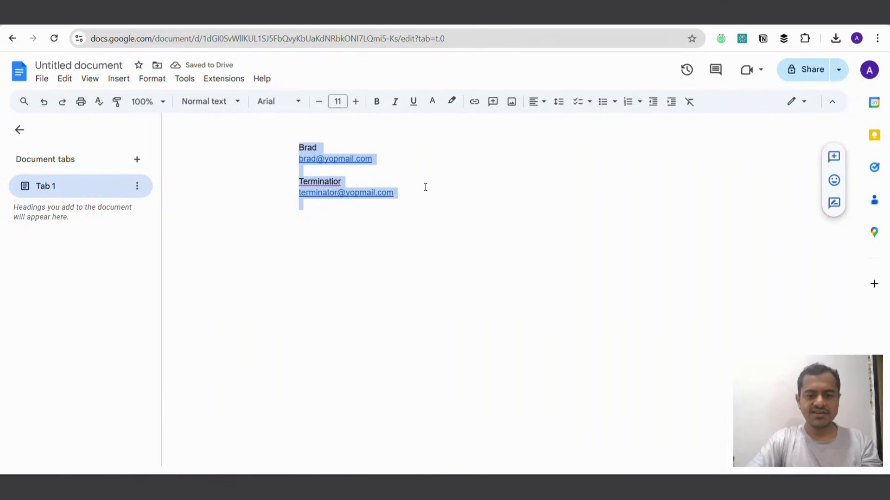
left_click(430, 197)
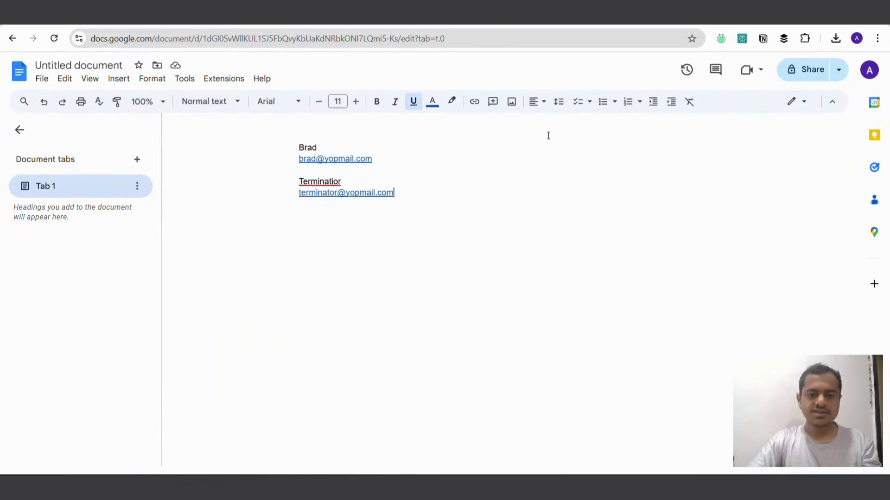
Step: Replace the 'Untitled document' title, typing 'directorymail' as the contact list's new name
left_click(111, 66)
key("Return")
left_click(59, 64)
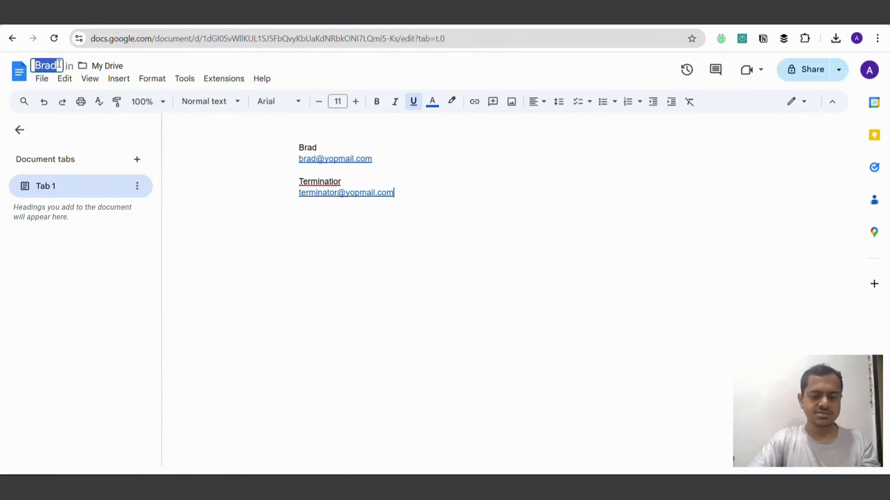
type("dire")
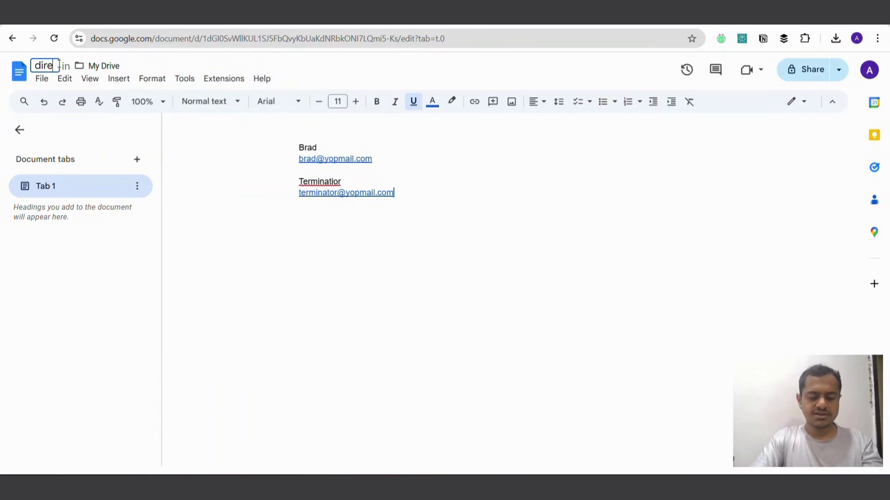
type("ctorymail")
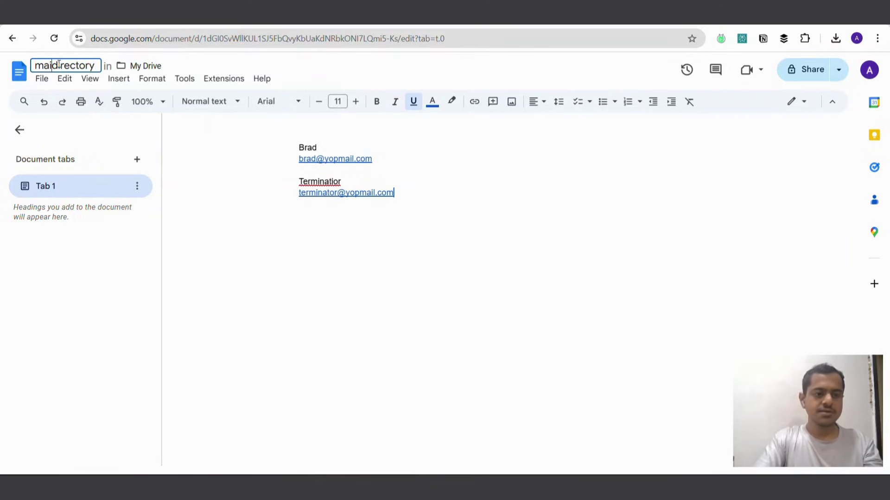
left_click(411, 259)
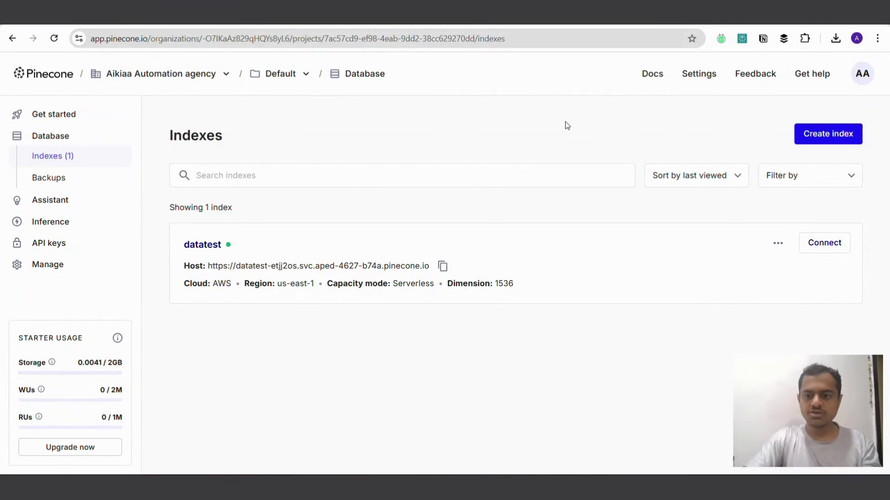
Step: Start a new index from Pinecone's Indexes page with Create index
left_click(826, 135)
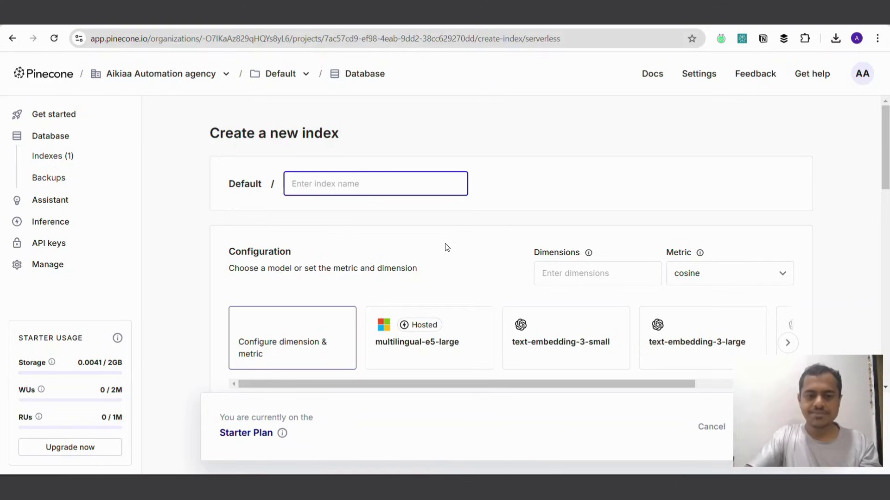
Step: Name the index maildirectory, keep the cosine metric, and set dimension 1536
type("m")
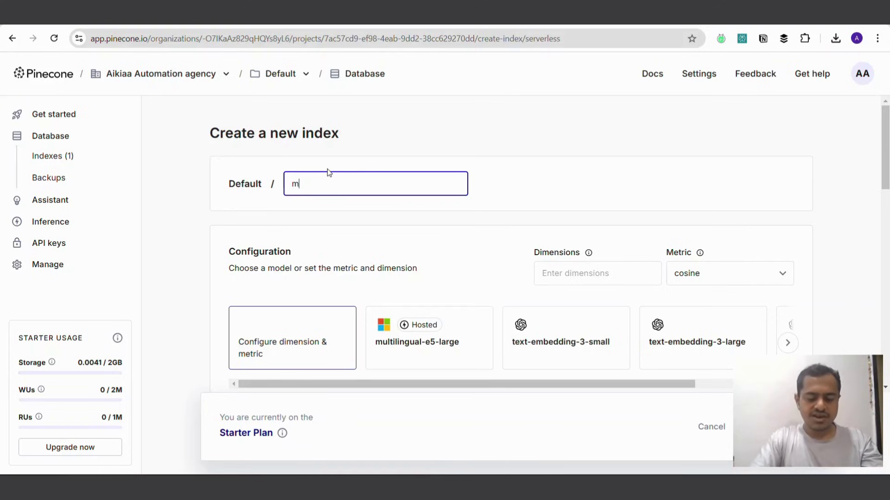
type("aildirector")
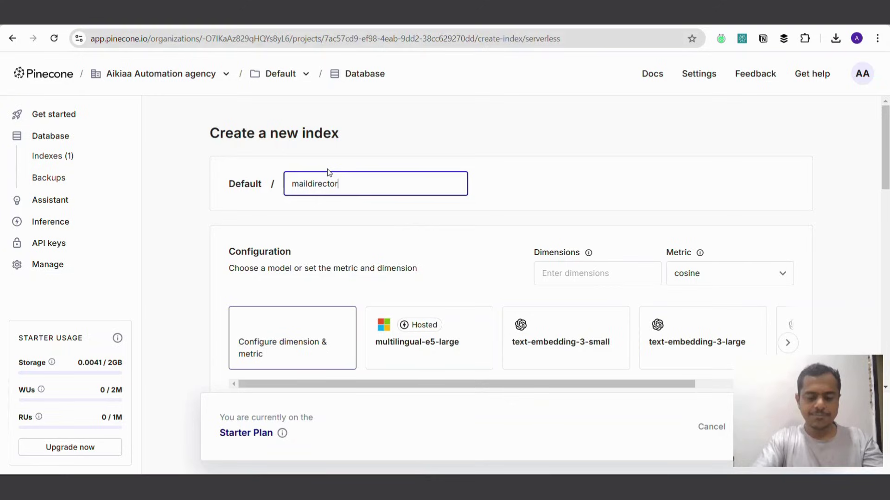
type("y")
scroll(564, 180, "down", 4)
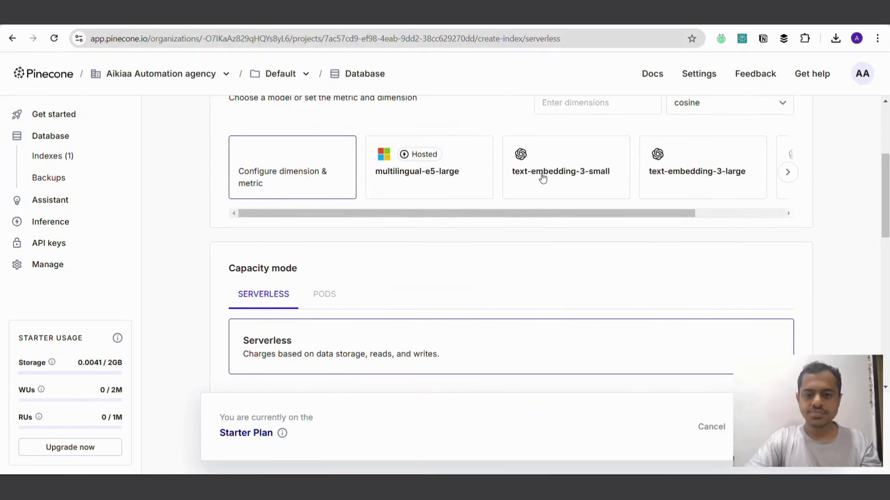
scroll(540, 175, "up", 4)
left_click(731, 277)
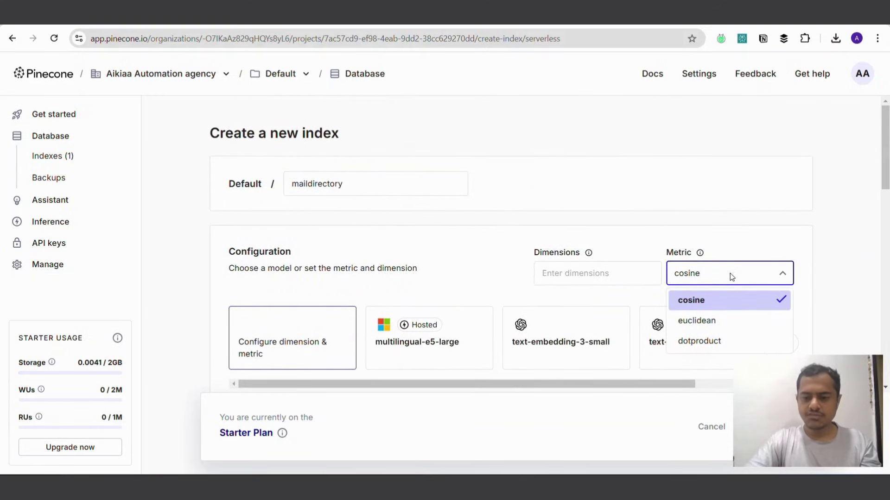
left_click(604, 272)
left_click(735, 280)
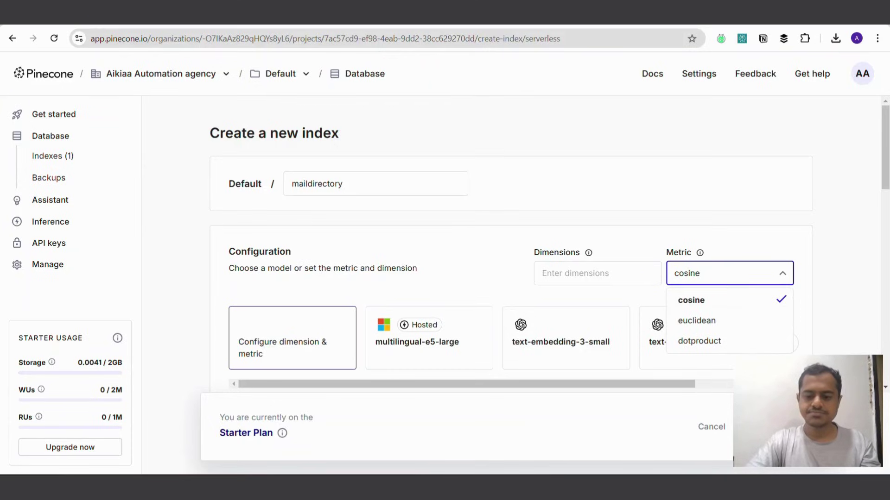
scroll(592, 223, "down", 1)
left_click(590, 214)
type("1536")
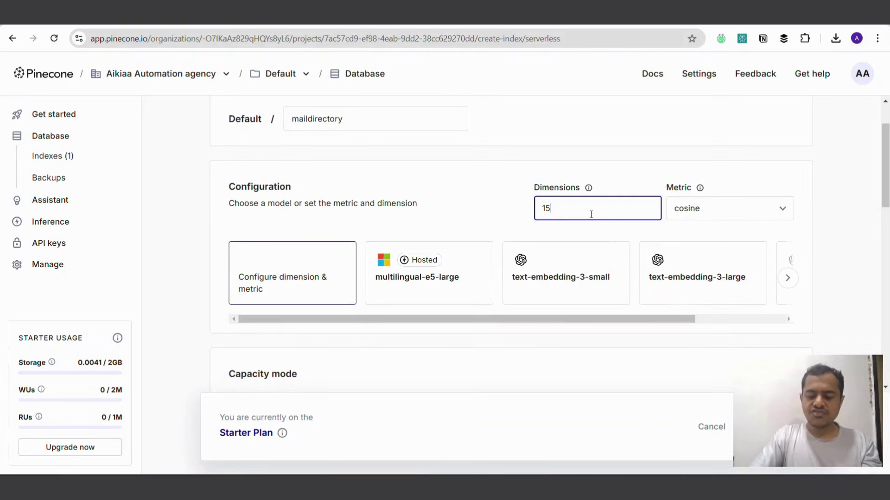
double_click(548, 211)
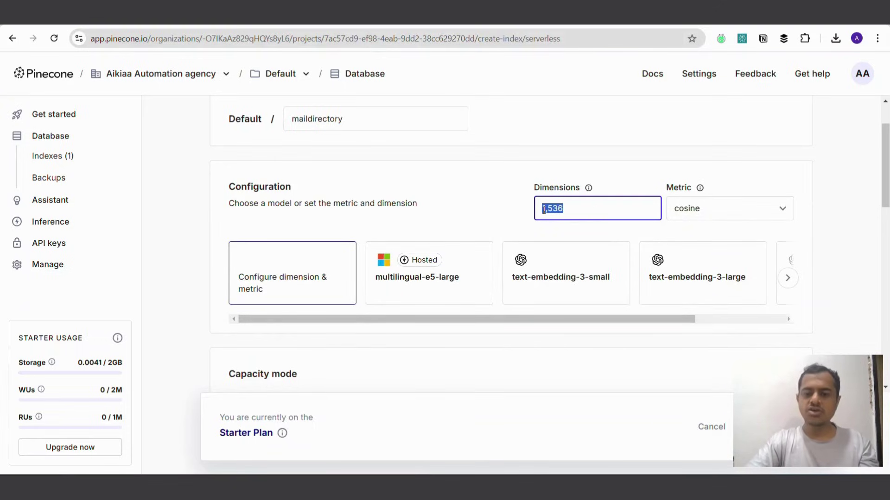
left_click(486, 190)
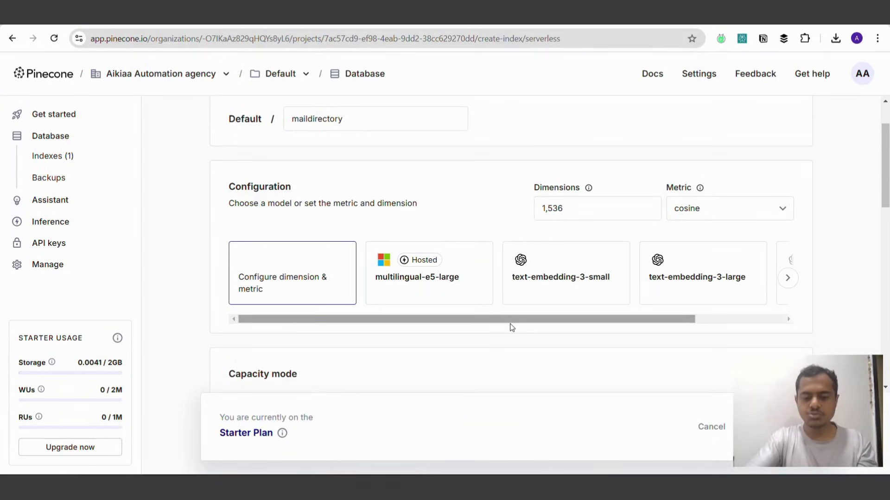
Step: Choose the text-embedding-3-small model and create the serverless index
scroll(547, 275, "right", 3)
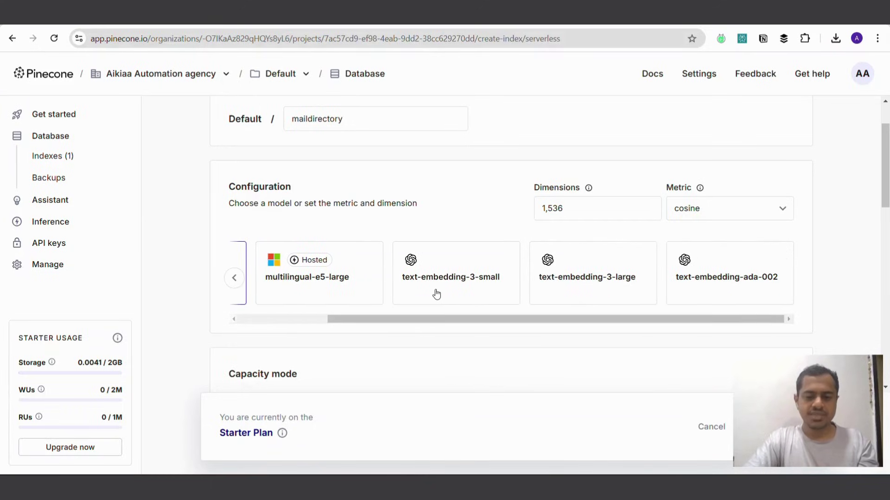
left_click(484, 286)
scroll(495, 288, "down", 1)
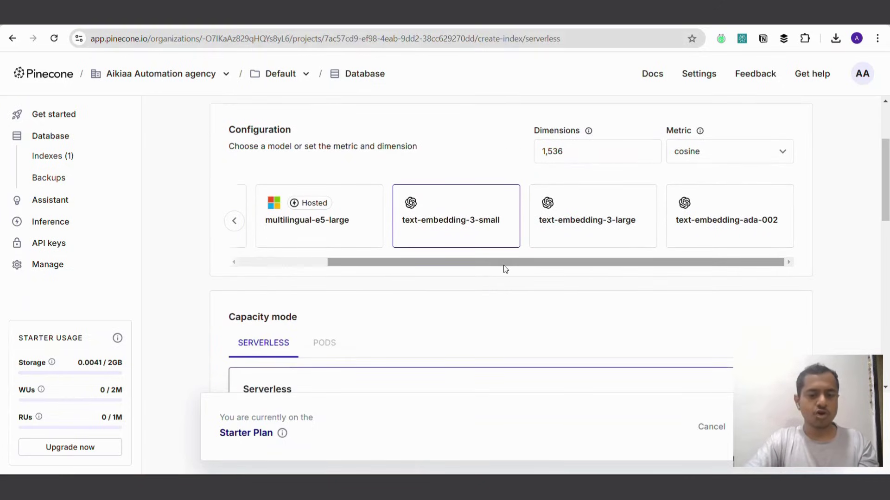
scroll(502, 268, "down", 3)
scroll(519, 246, "down", 7)
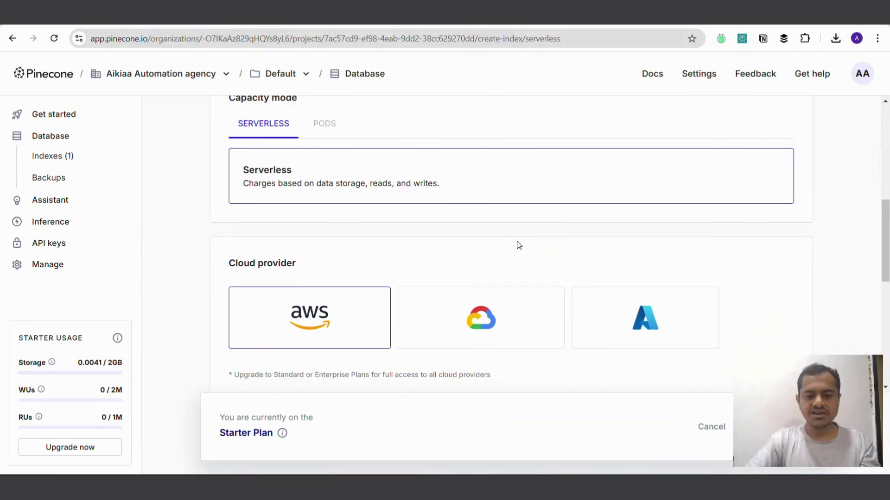
scroll(517, 245, "down", 1)
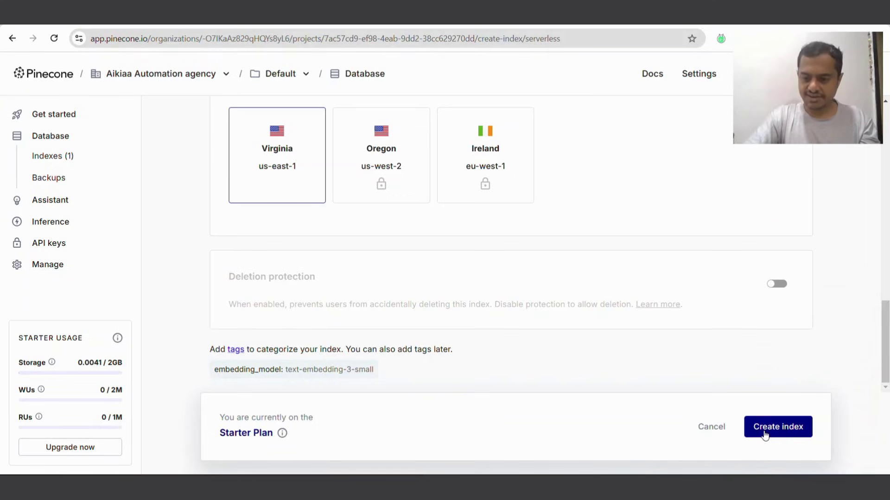
left_click(765, 433)
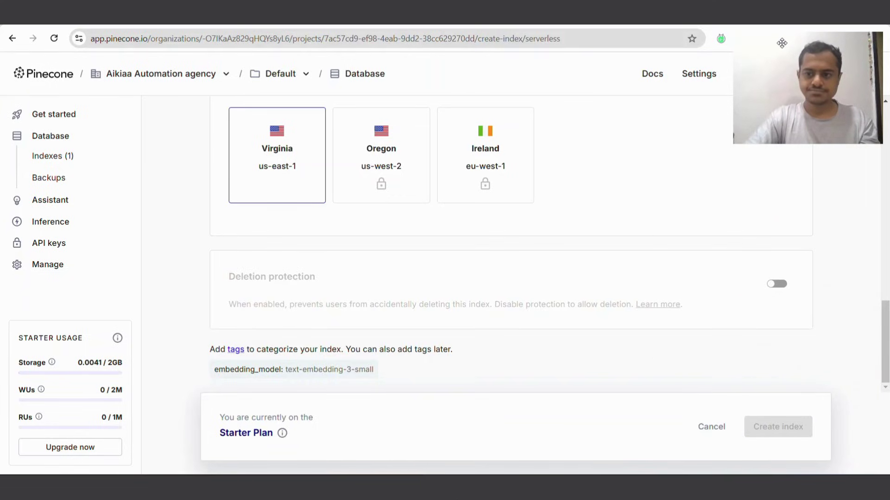
left_click_drag(781, 44, 803, 319)
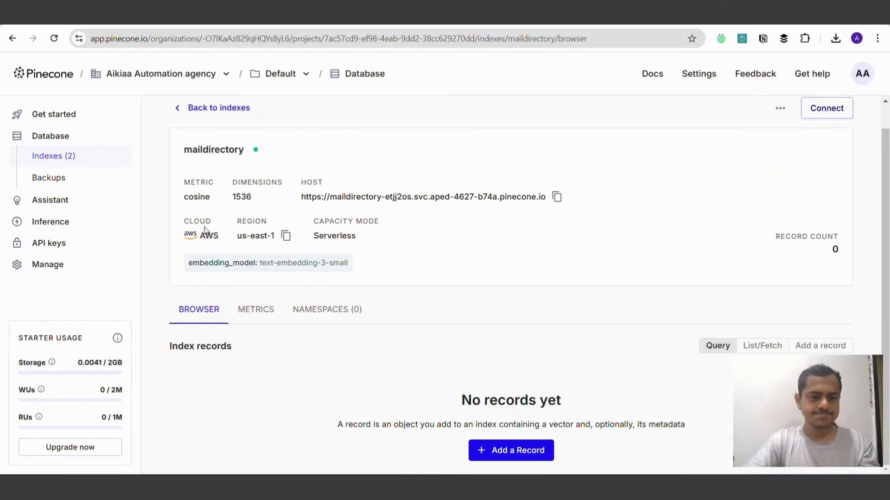
Step: Select the maildirectory index name, then go to the project's API keys page
double_click(208, 151)
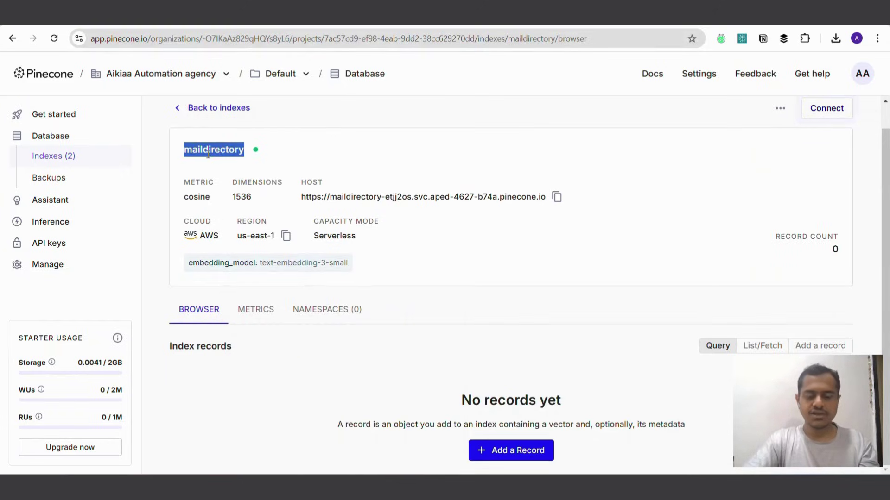
left_click(542, 486)
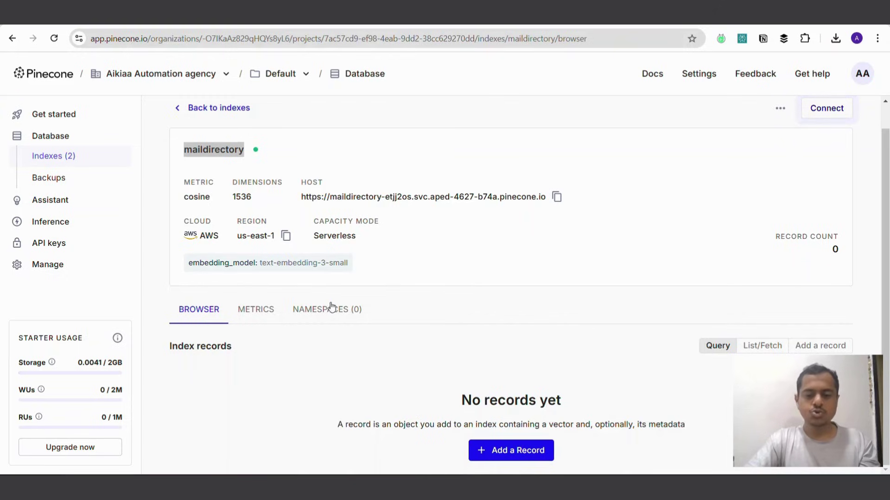
left_click(70, 244)
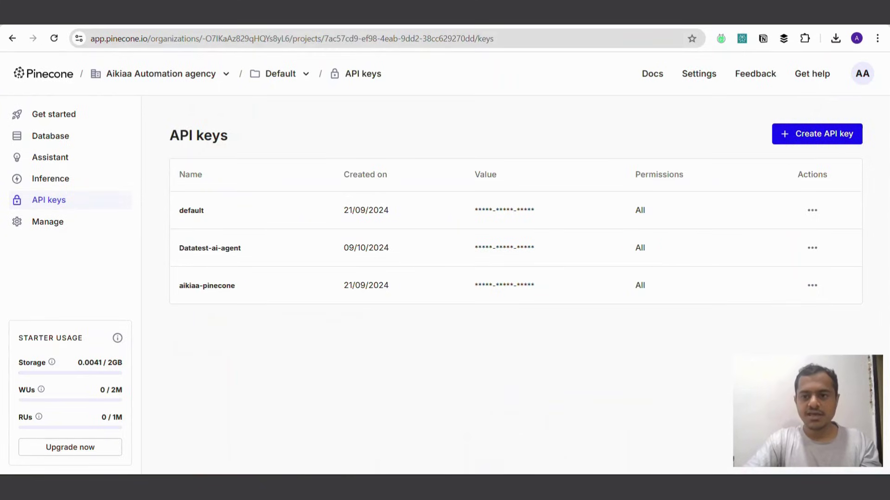
Step: Back in the n8n workflow, add a 'Trigger manually' node beside the AI agent
left_click(686, 13)
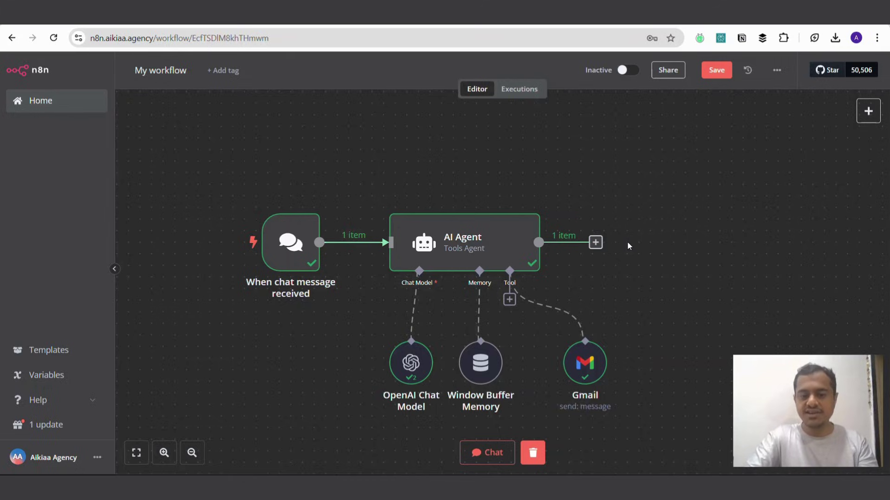
scroll(665, 138, "right", 5)
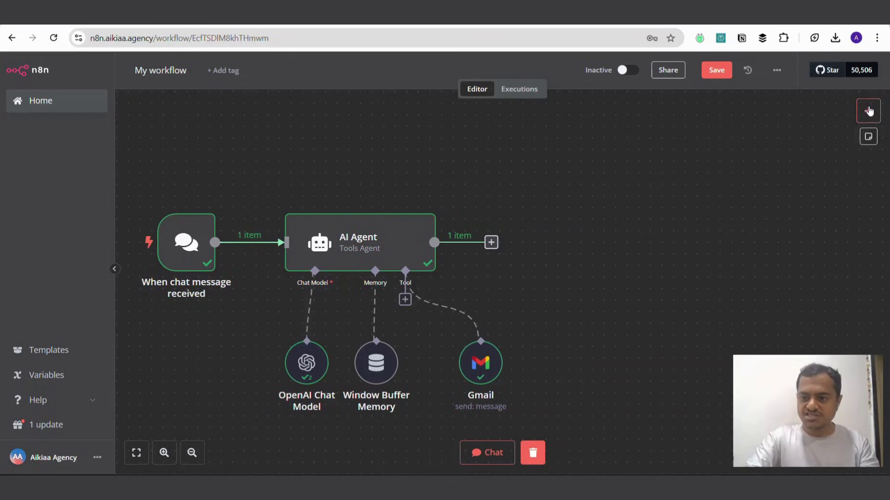
left_click(868, 110)
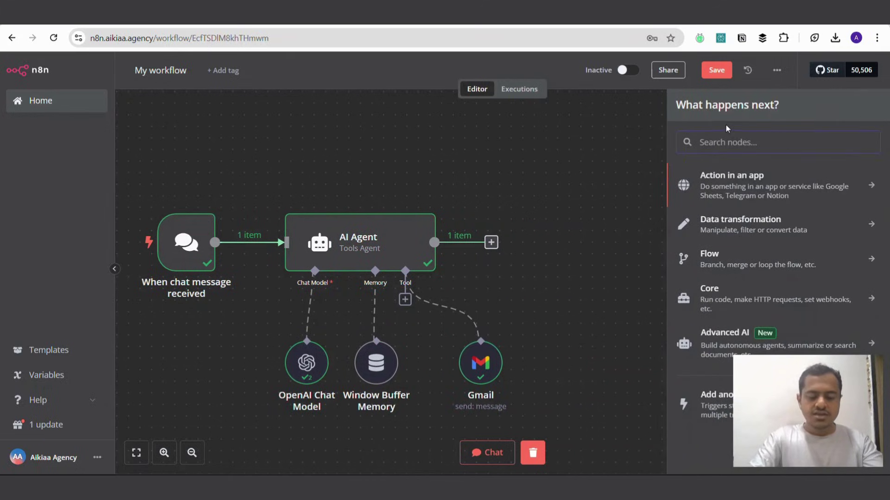
type("trigger")
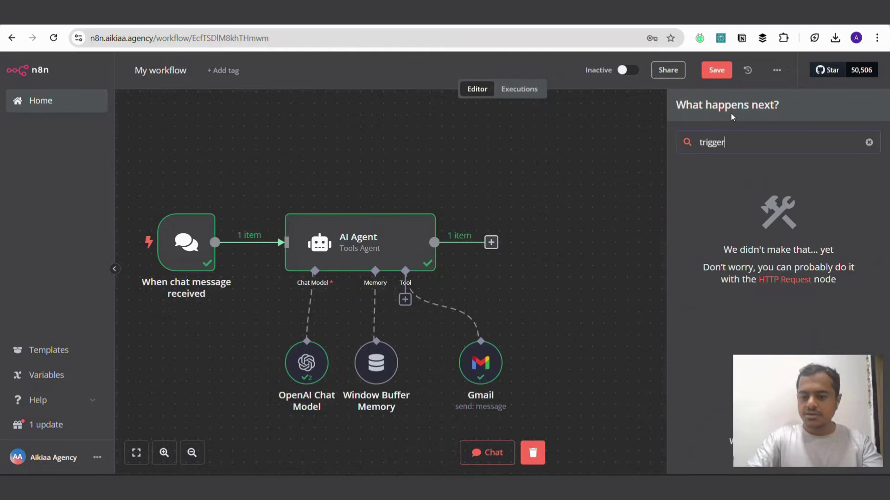
key("BackSpace")
key("BackSpace")
key("BackSpace")
key("BackSpace")
key("BackSpace")
key("BackSpace")
key("BackSpace")
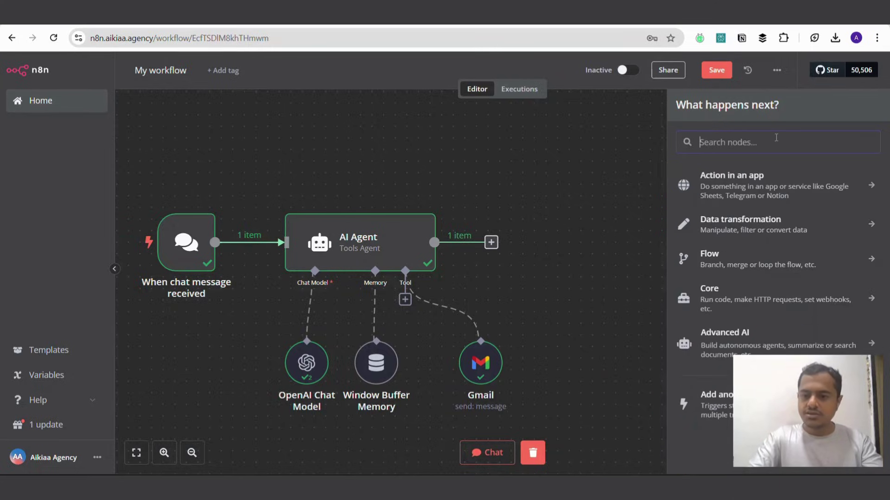
left_click(693, 404)
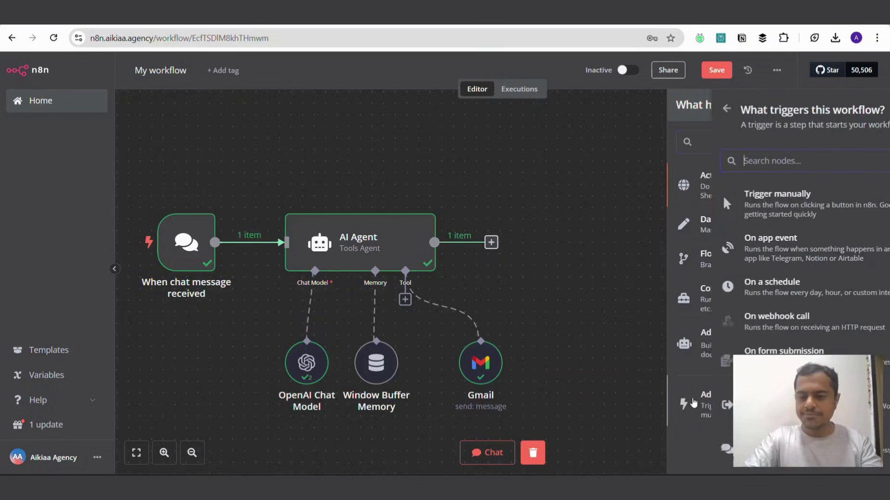
left_click(734, 199)
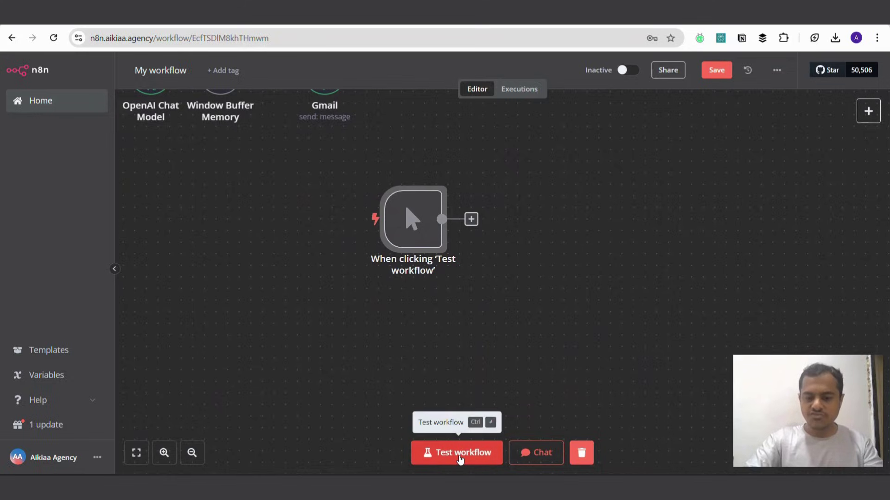
Step: Add a Google Docs 'Get a document' node after the trigger, using the Google Docs account credential
left_click(867, 111)
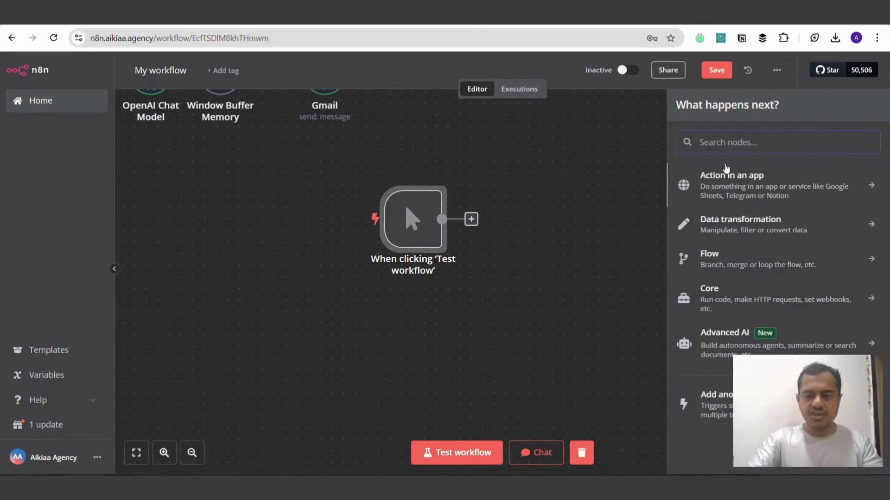
type("go")
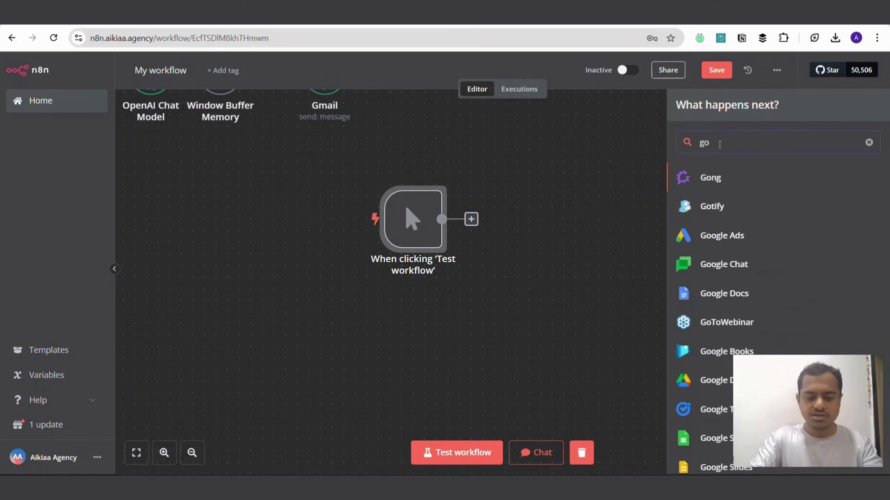
key("BackSpace")
type("doc")
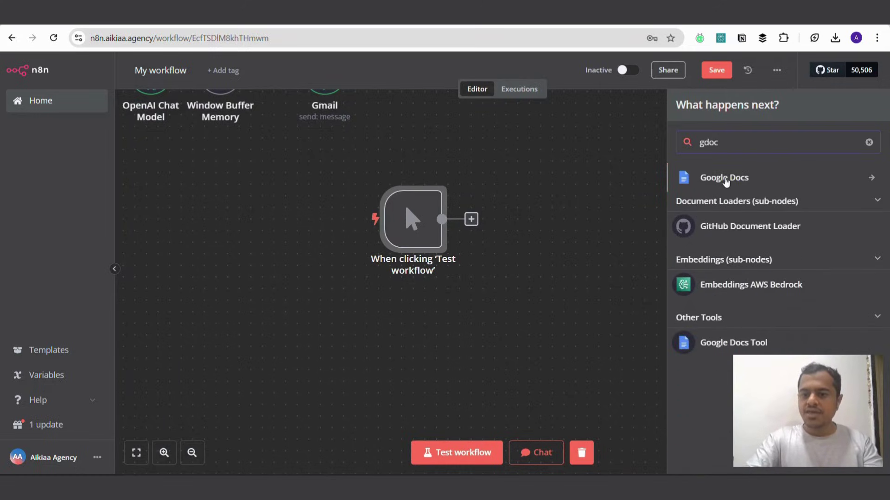
left_click(726, 181)
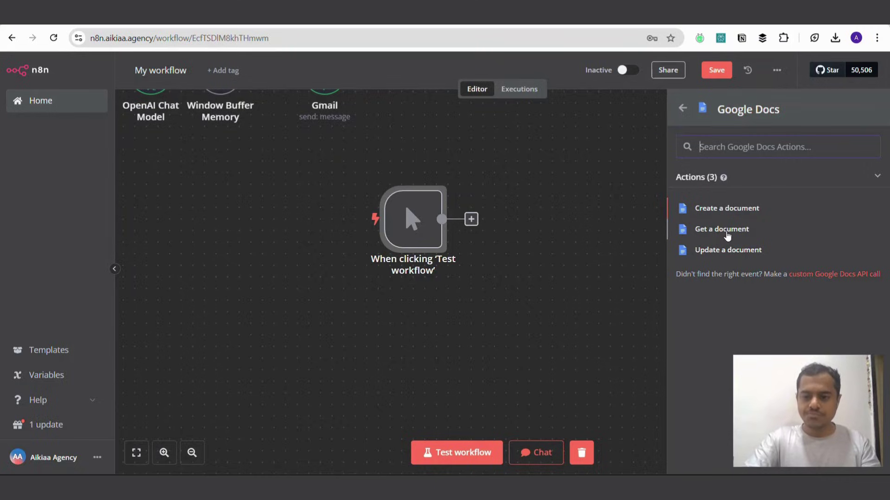
left_click(728, 236)
left_click(338, 146)
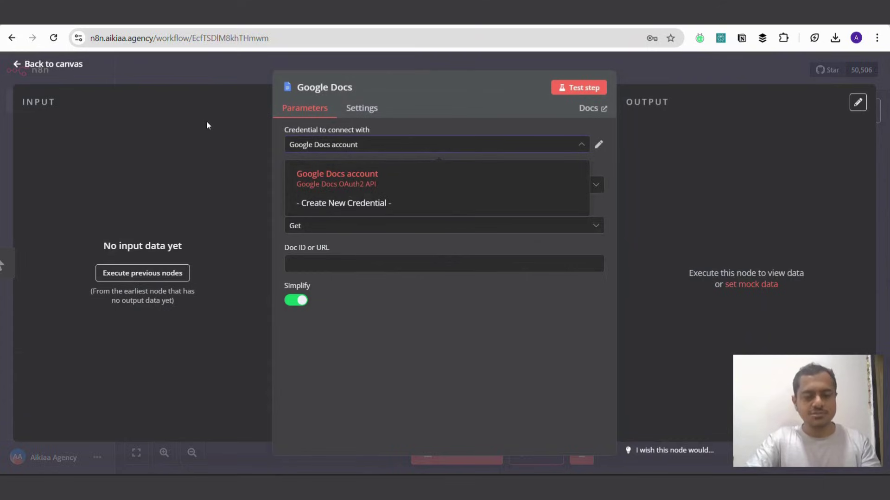
left_click(278, 171)
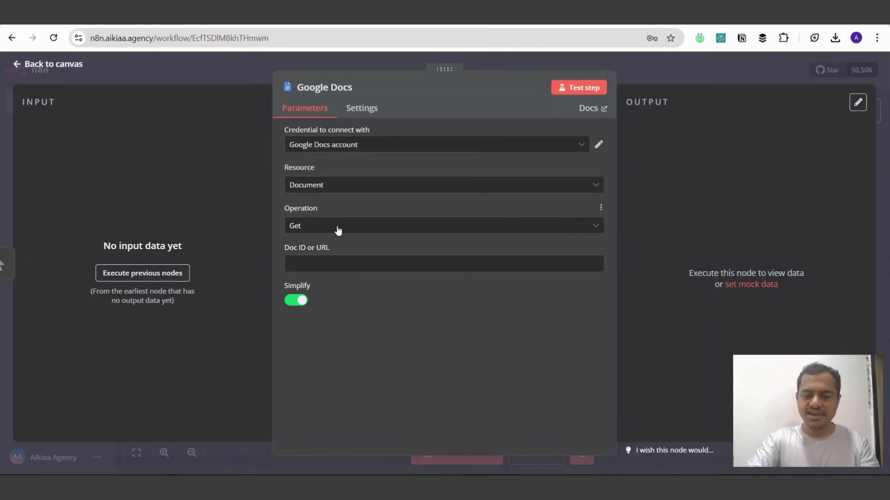
Step: Copy the mail directory document's URL from its Google Docs tab for the Doc ID field
left_click(290, 262)
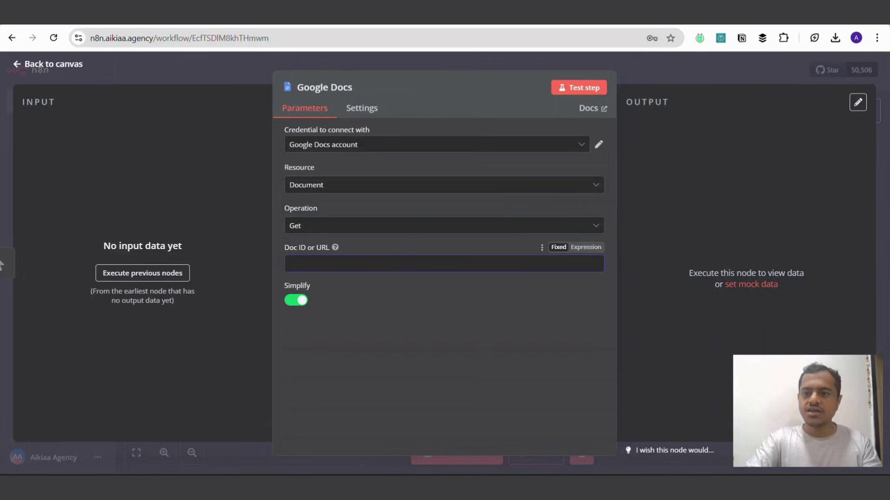
left_click(302, 16)
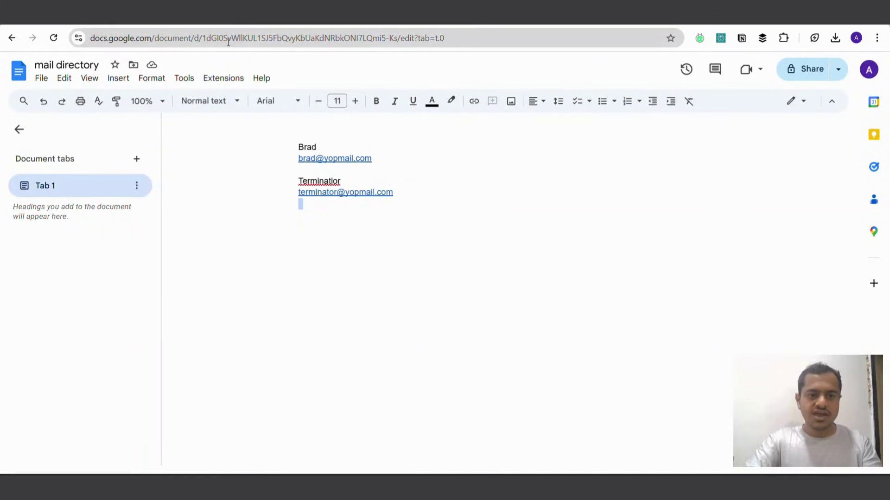
left_click(200, 36)
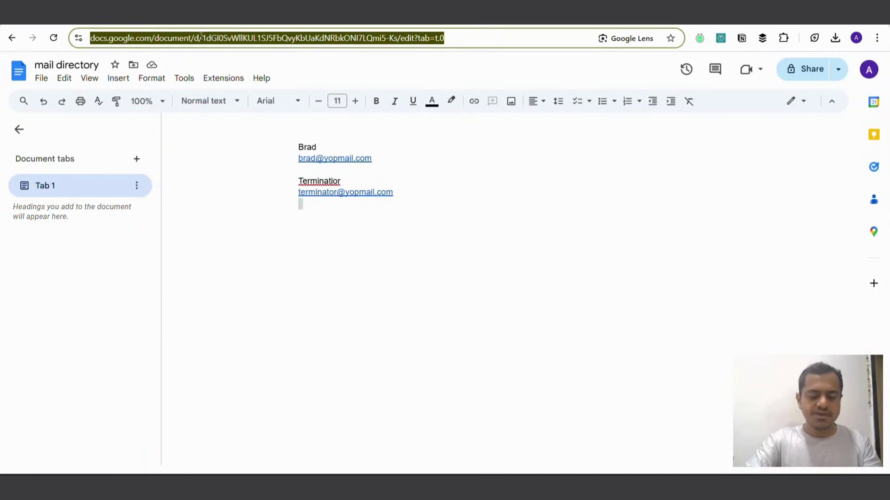
key("ctrl+c")
left_click(533, 16)
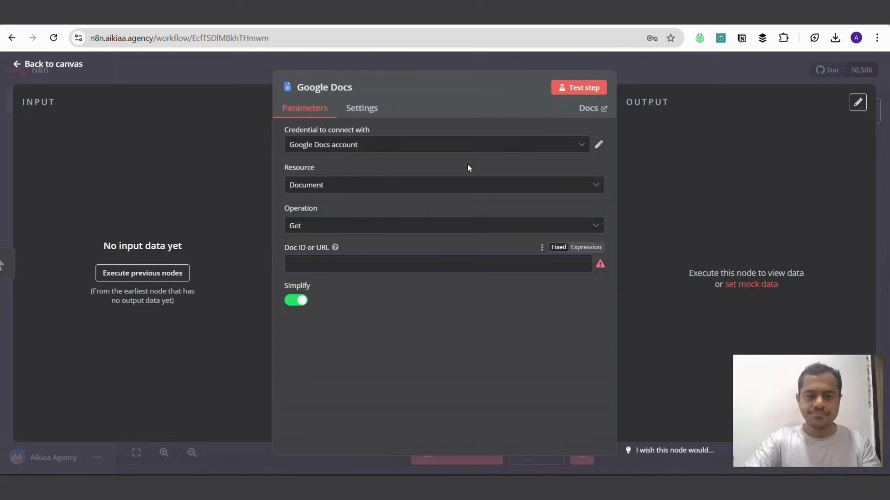
Step: Paste the document URL into Doc ID and begin adding a node after Google Docs
key("ctrl+v")
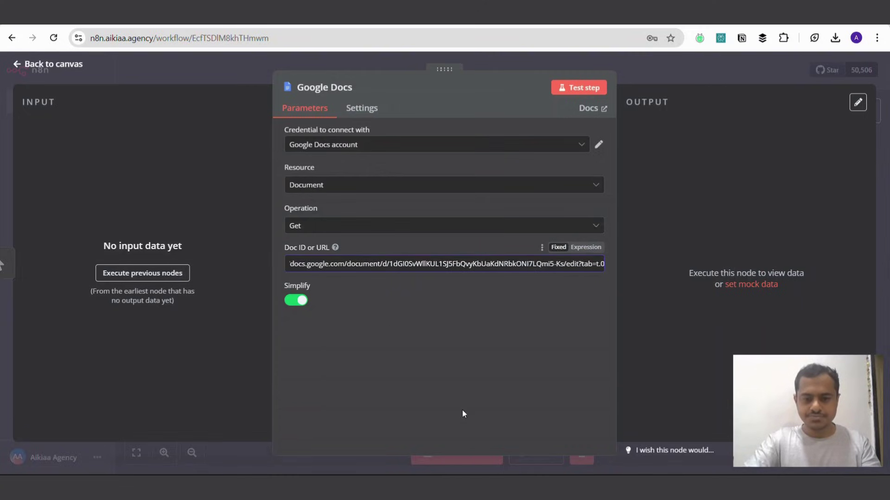
left_click(694, 68)
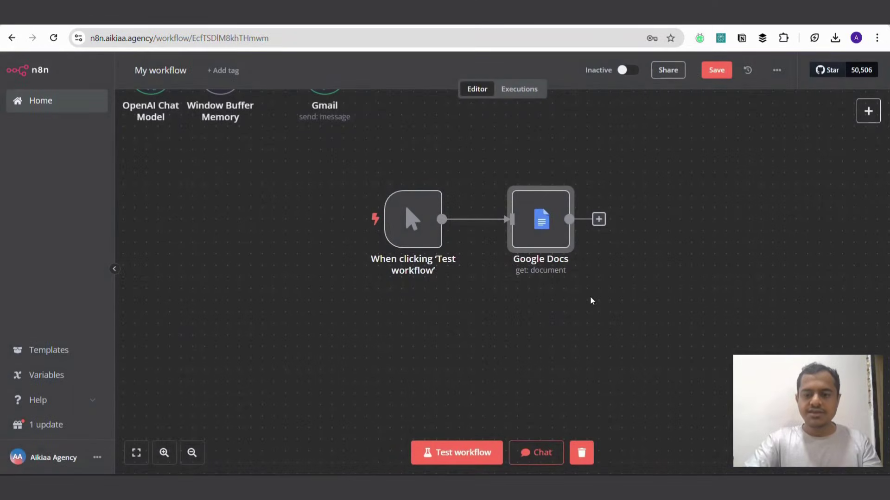
scroll(590, 296, "right", 3)
left_click(527, 220)
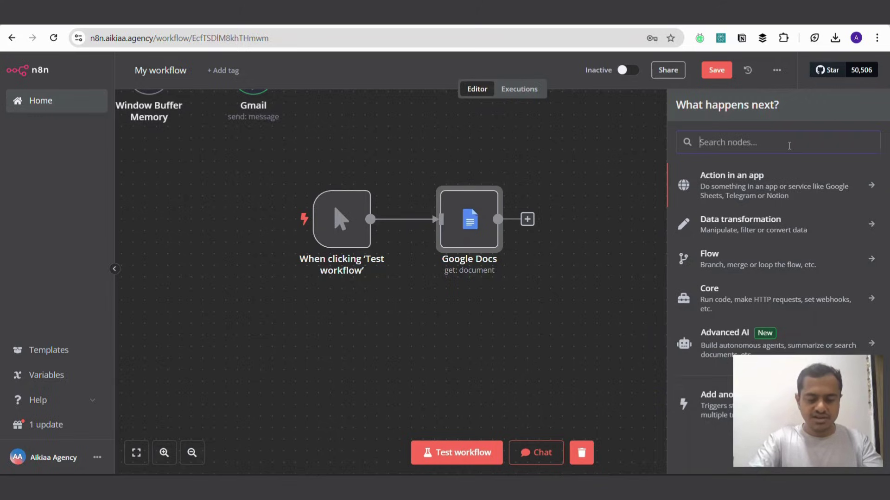
Step: Add a Pinecone Vector Store node inserting documents into maildirectory with the existing Pinecone credential
type("vector")
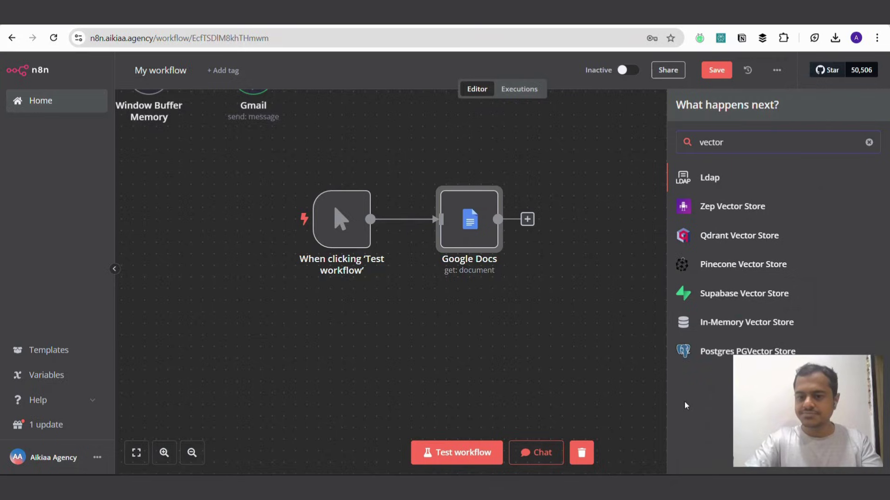
left_click(743, 266)
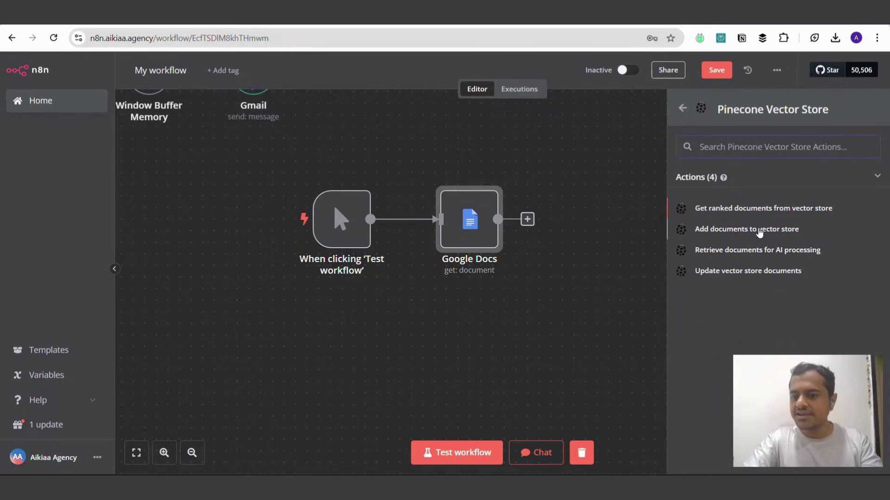
left_click(779, 232)
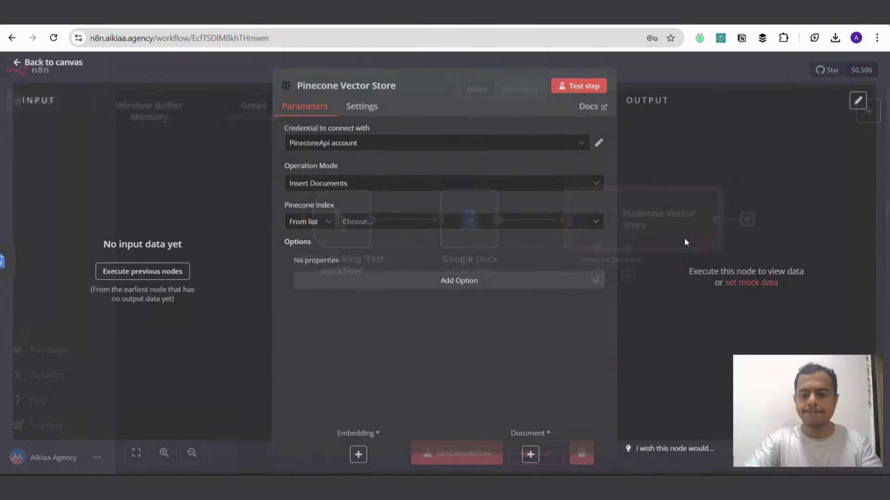
left_click(309, 142)
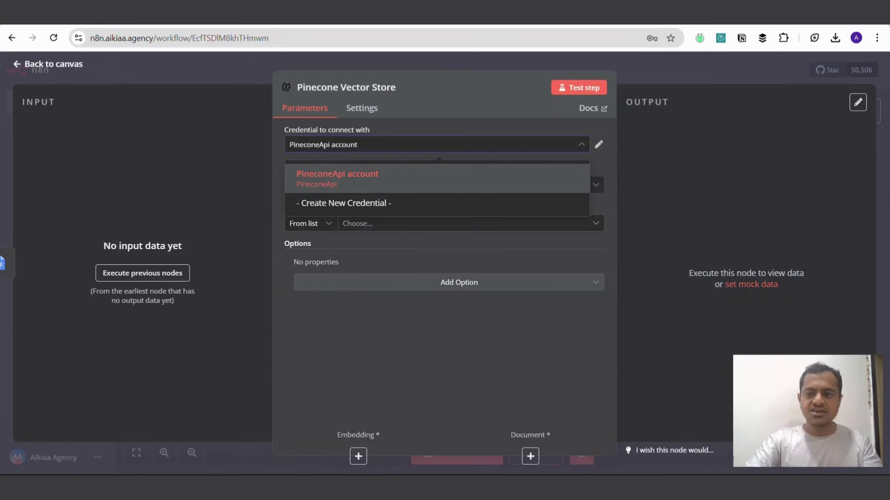
left_click(695, 158)
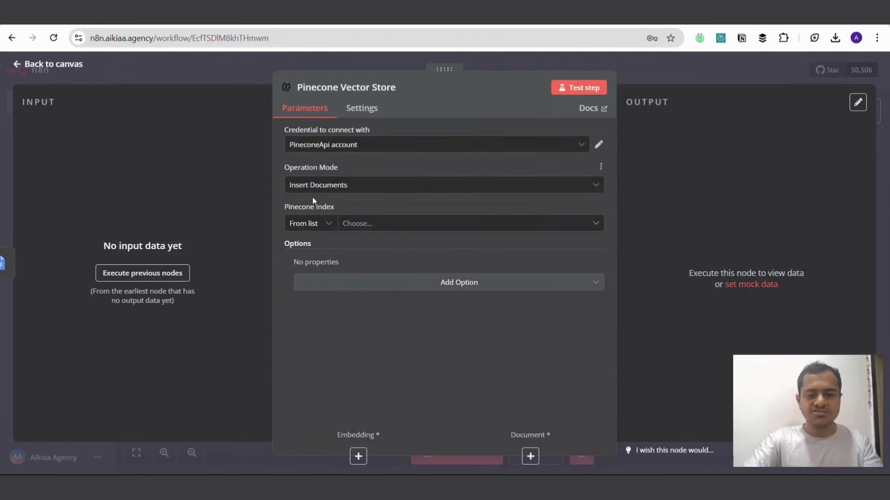
left_click(371, 223)
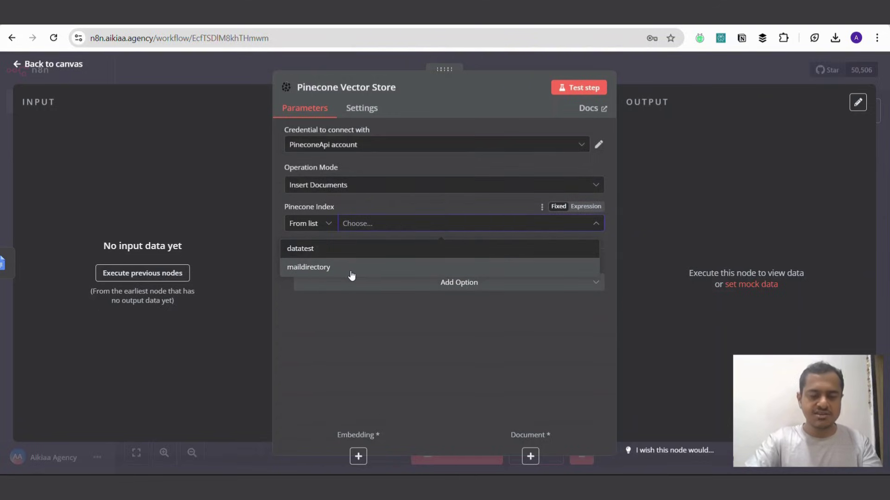
left_click(351, 273)
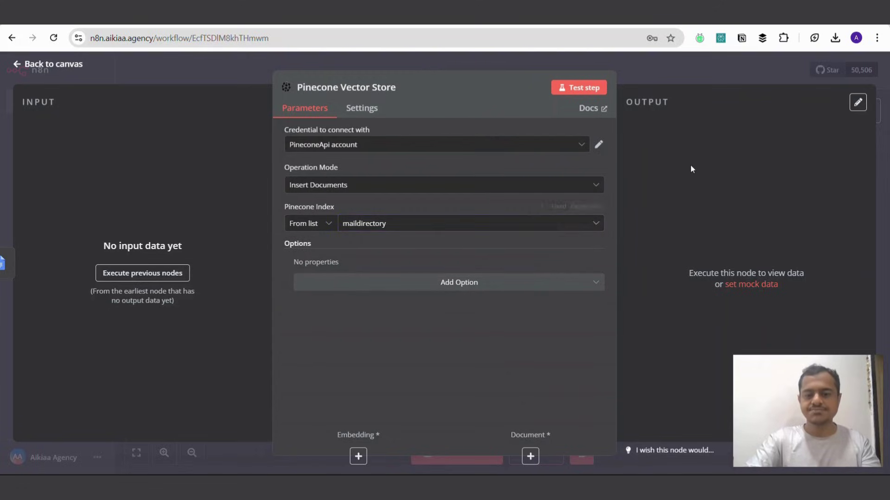
left_click(690, 73)
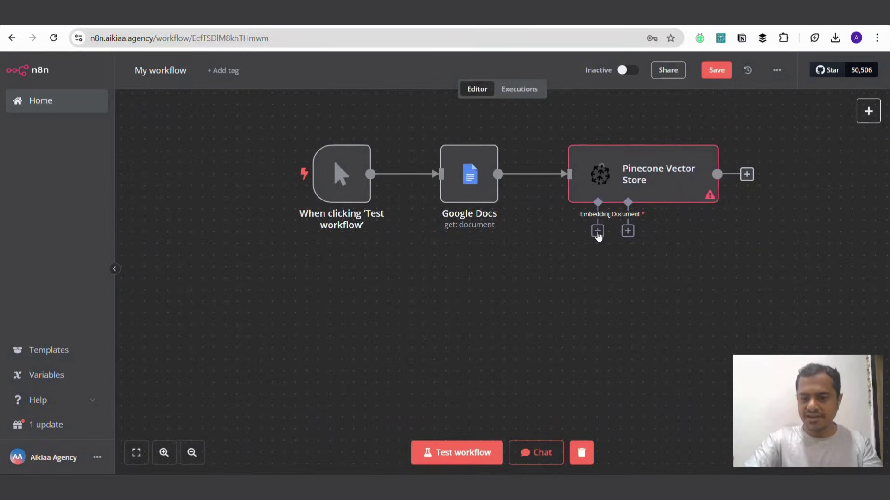
Step: Attach an Embeddings OpenAI node using text-embedding-3-small, then bring up the document loader choices
left_click(598, 230)
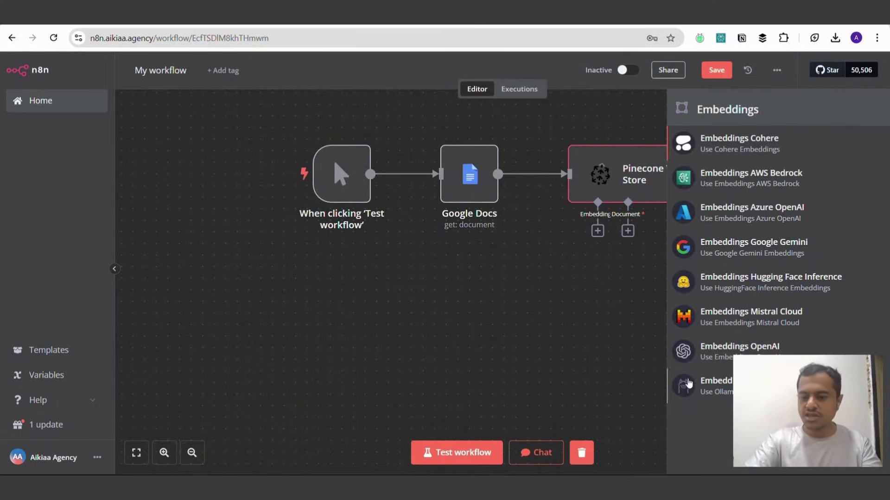
left_click(708, 348)
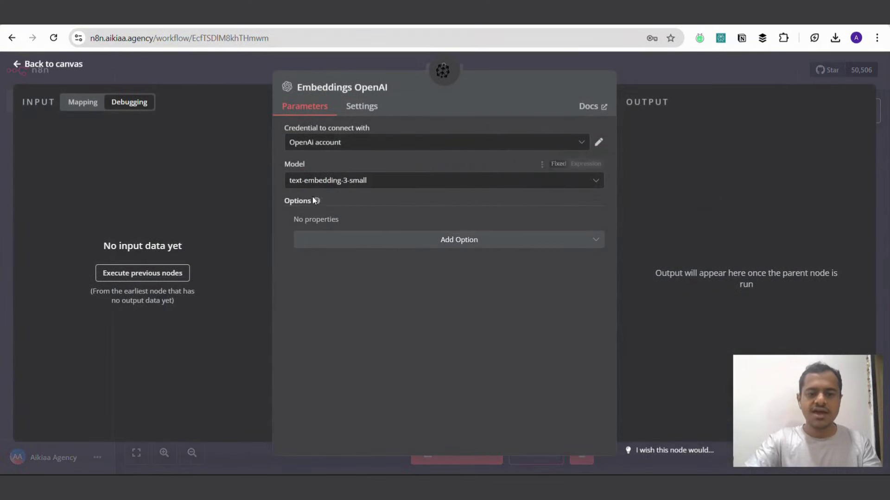
left_click(313, 185)
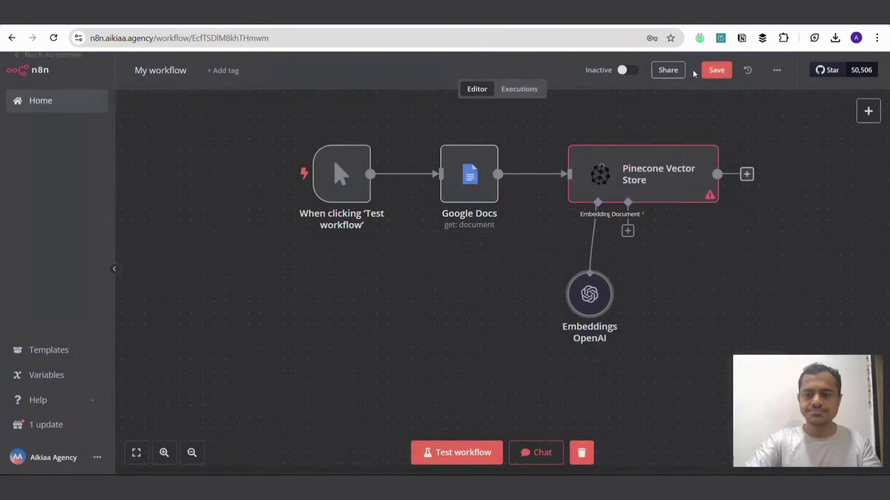
left_click(694, 69)
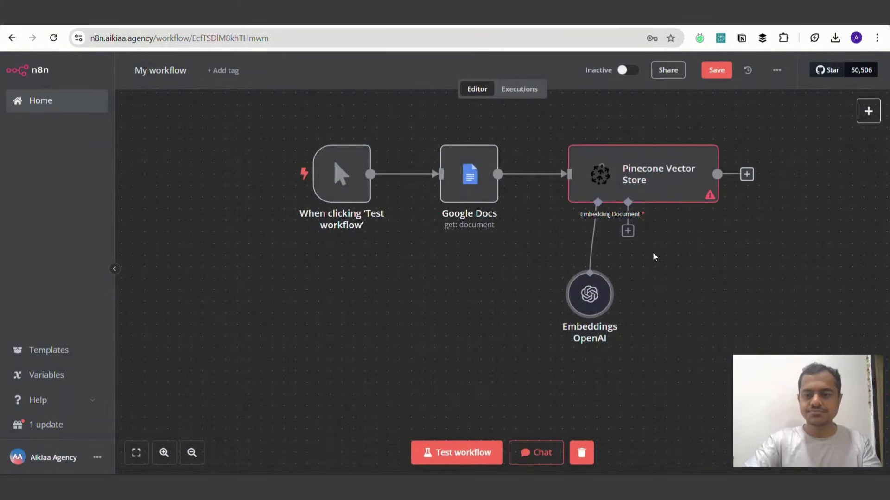
left_click(630, 235)
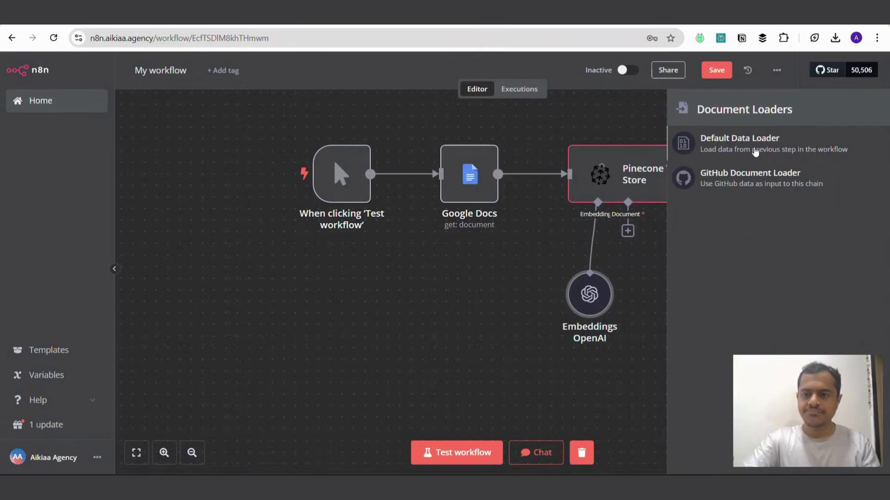
Step: Attach a Default Data Loader to the Pinecone store, with JSON as the data type
left_click(755, 146)
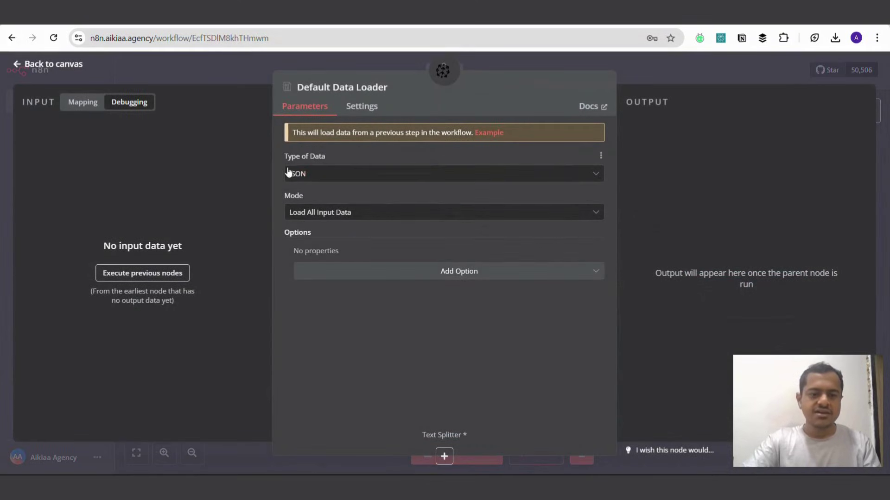
left_click(330, 175)
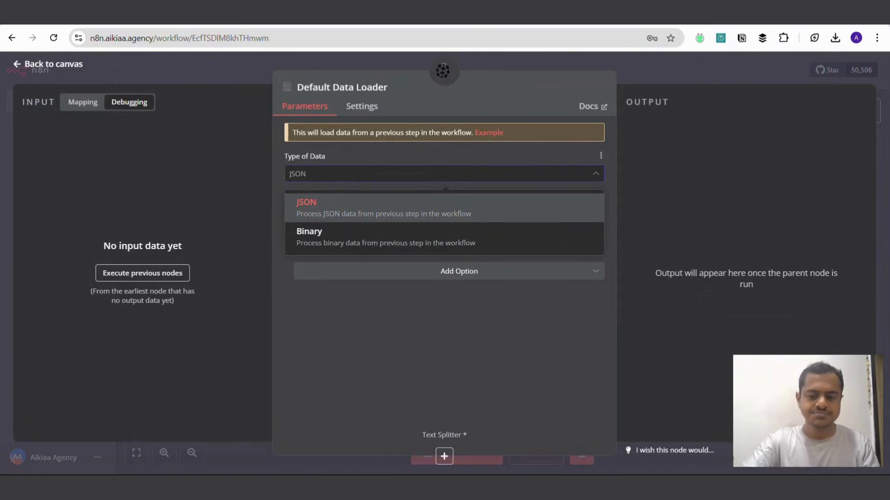
left_click(321, 202)
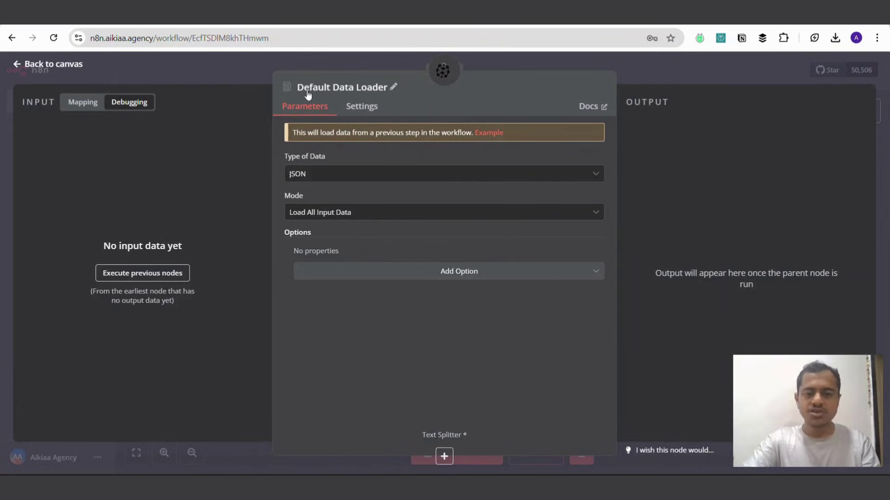
left_click(671, 68)
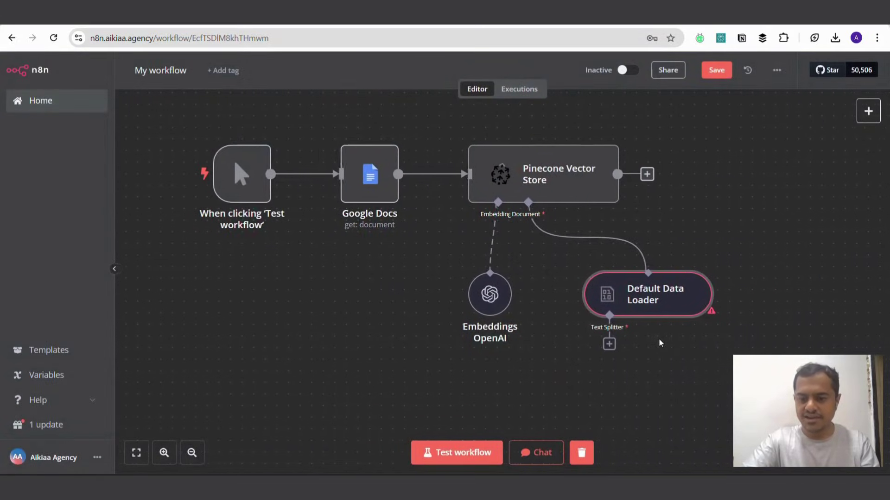
Step: Attach a Token Splitter with chunk size 1000 to the data loader
left_click(609, 344)
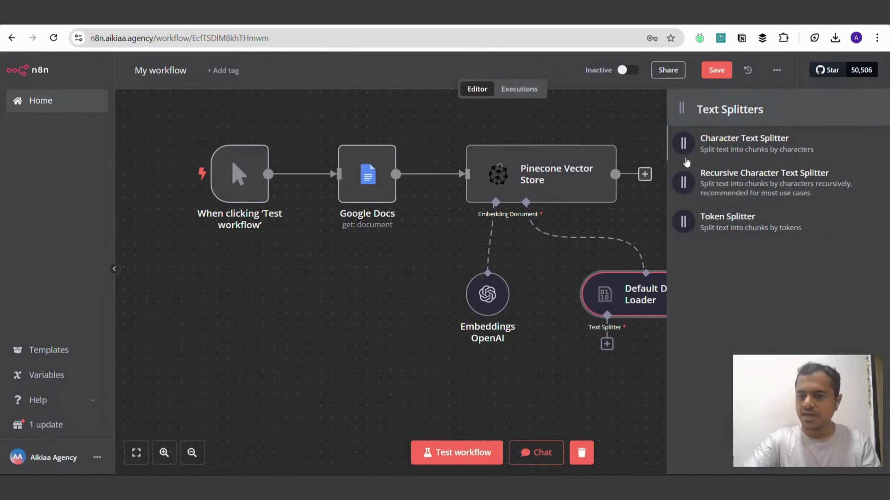
left_click(731, 226)
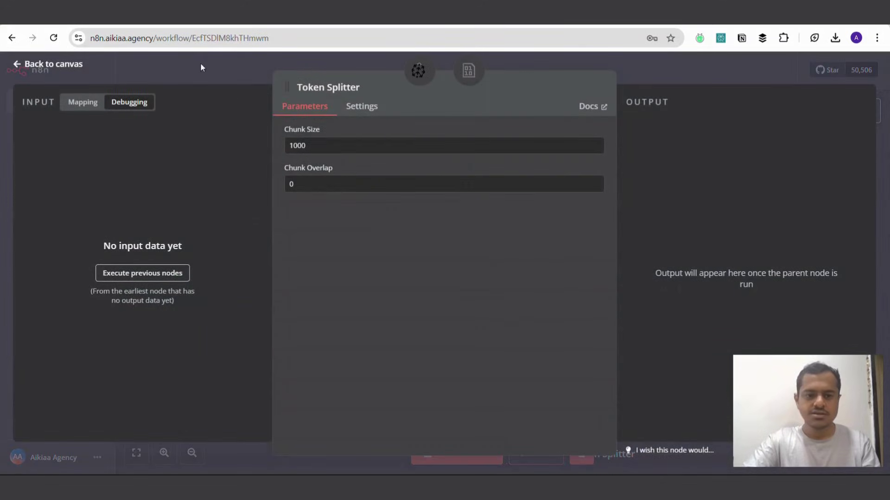
left_click(209, 78)
Step: Deactivate the 'When chat message received' trigger, leaving the manual Google Docs → Pinecone chain active
scroll(614, 327, "down", 1)
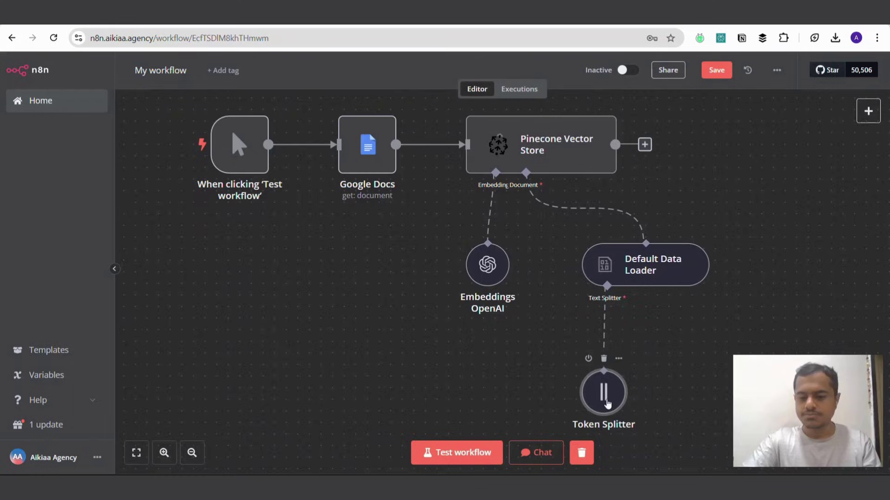
scroll(668, 302, "up", 1)
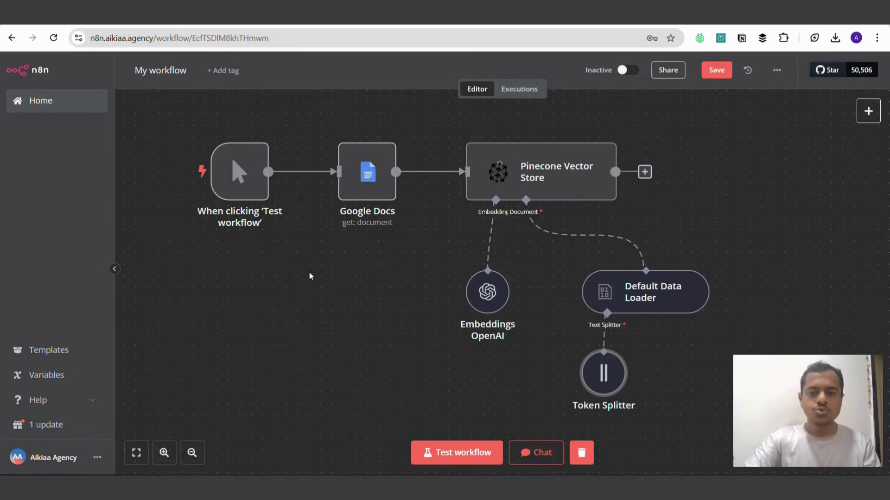
scroll(309, 271, "up", 5)
scroll(310, 272, "left", 5)
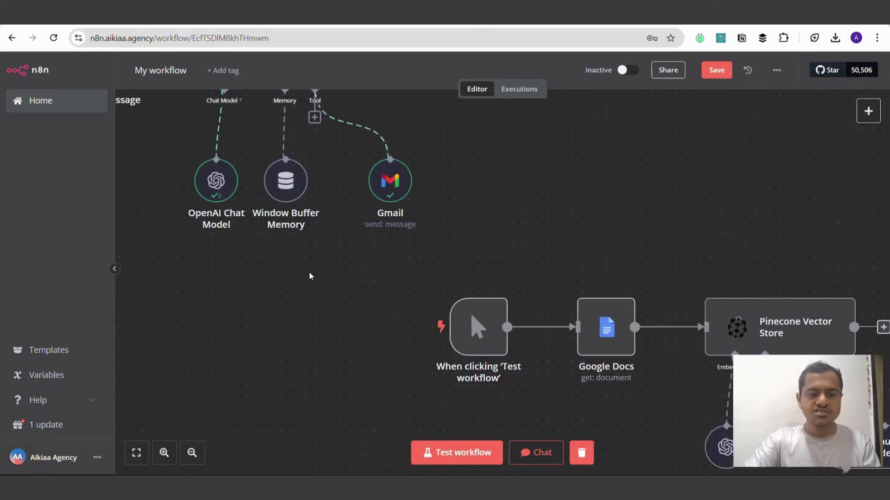
scroll(310, 271, "up", 5)
scroll(310, 273, "left", 5)
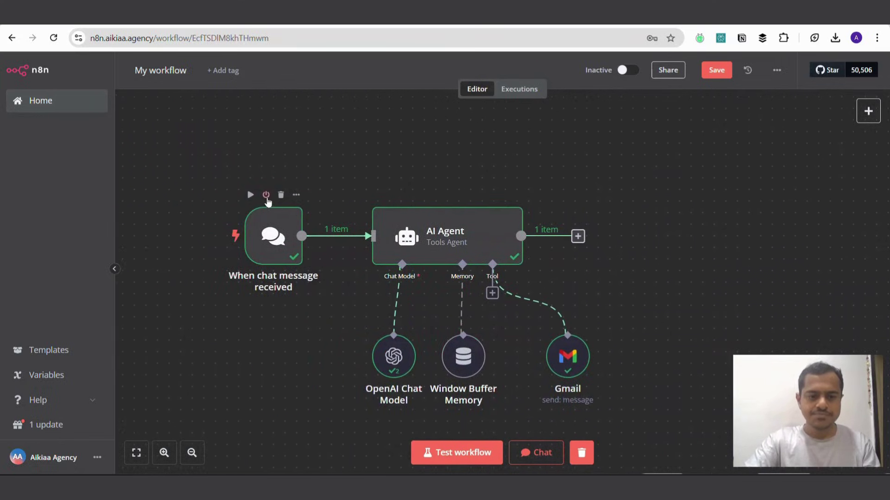
left_click(266, 193)
scroll(317, 353, "down", 5)
scroll(318, 354, "up", 2)
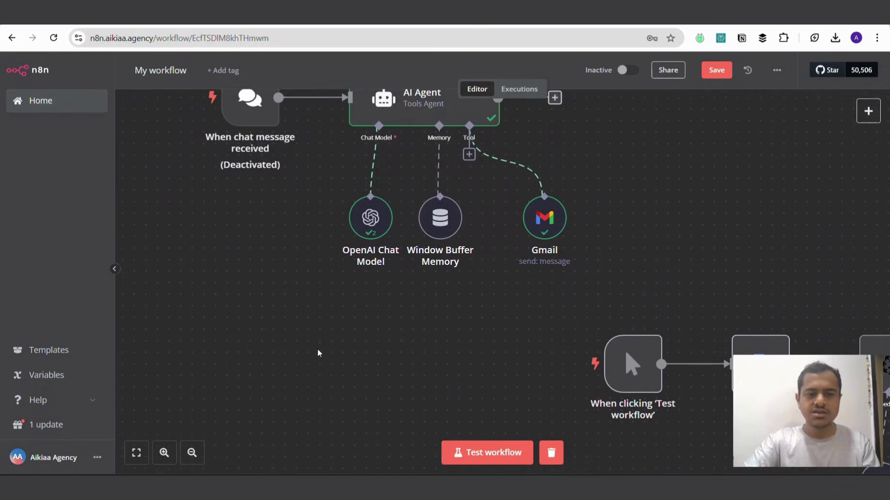
scroll(292, 173, "right", 5)
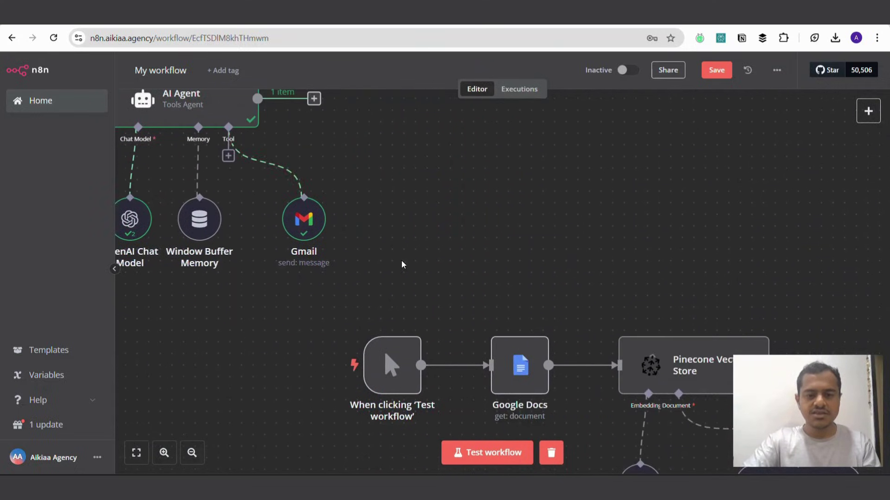
scroll(402, 262, "down", 5)
scroll(402, 262, "right", 5)
scroll(402, 265, "down", 3)
scroll(402, 265, "up", 1)
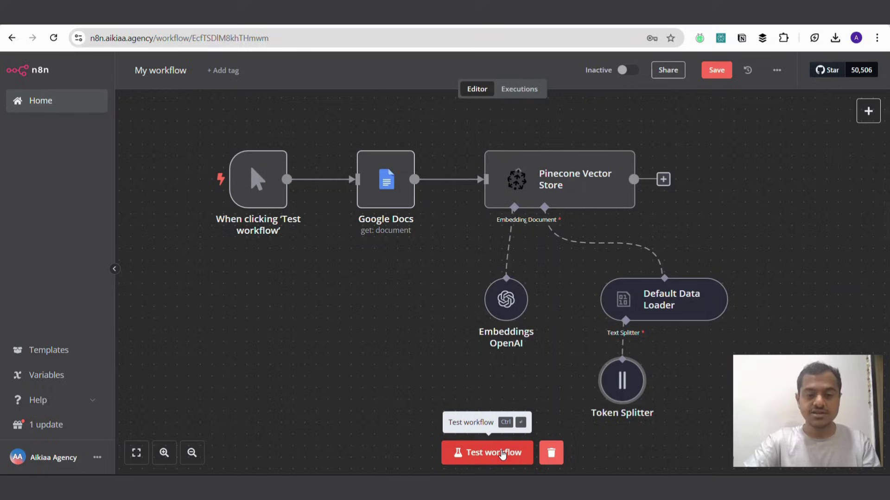
Step: Test the ingestion workflow and confirm in Executions that the run succeeded in 6.234s
left_click(502, 453)
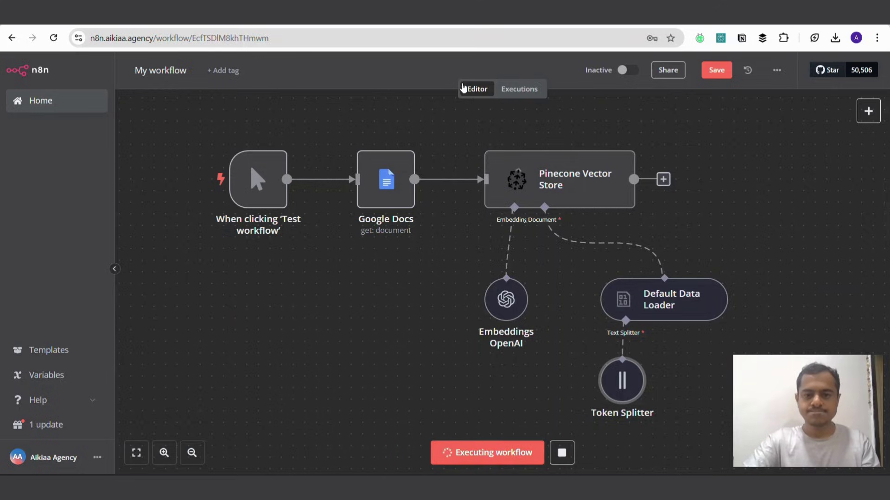
left_click(518, 89)
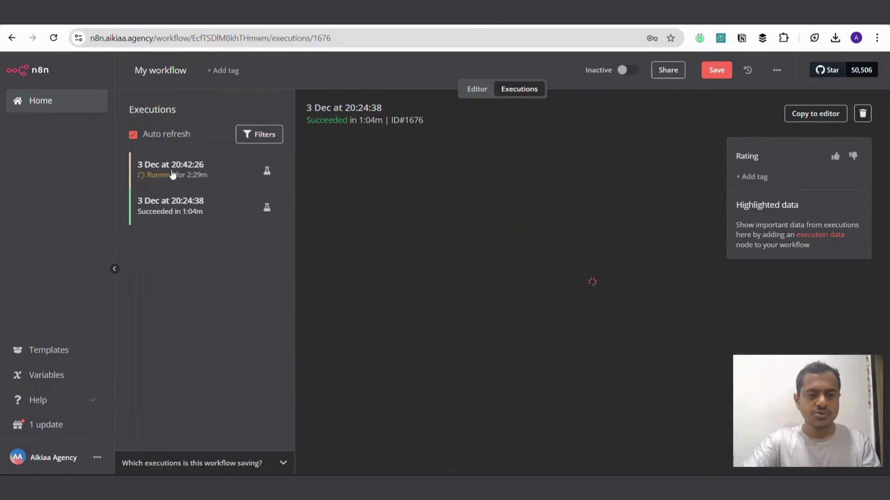
left_click(178, 180)
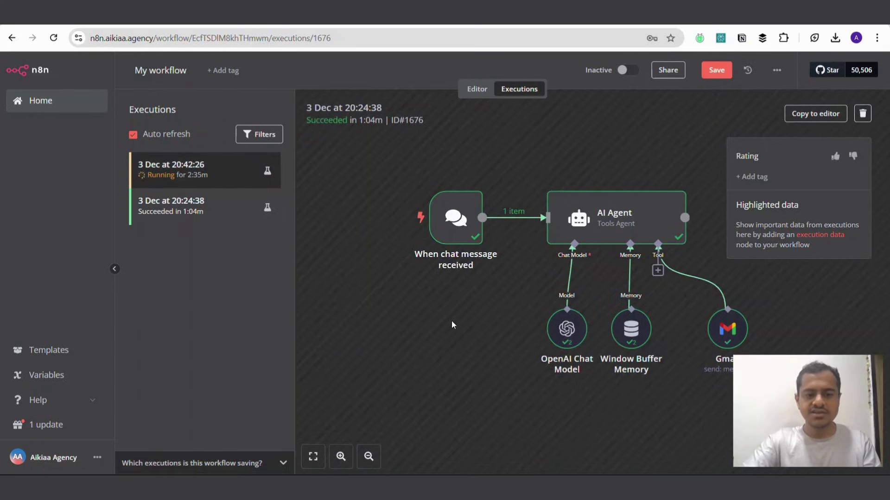
scroll(452, 325, "down", 1)
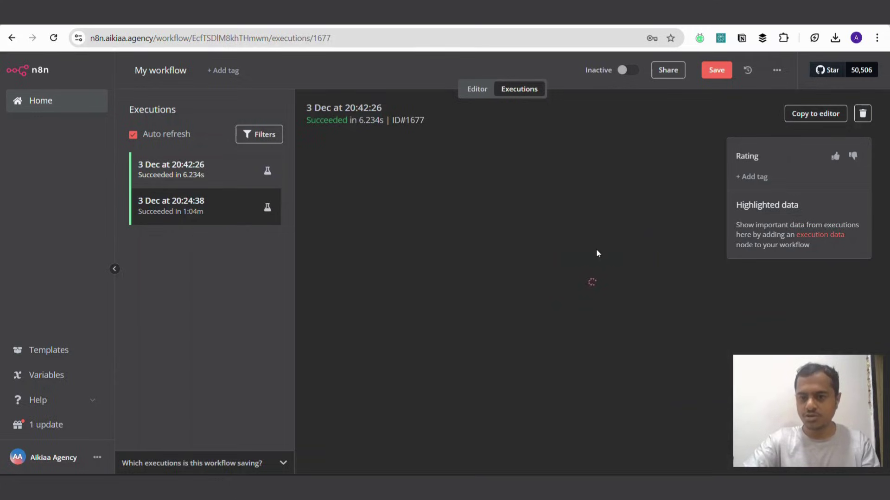
scroll(646, 234, "right", 5)
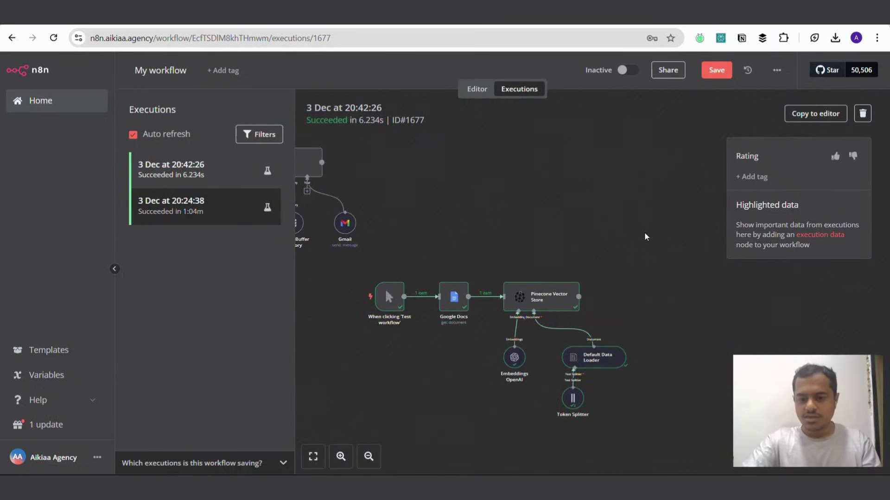
scroll(457, 199, "down", 2)
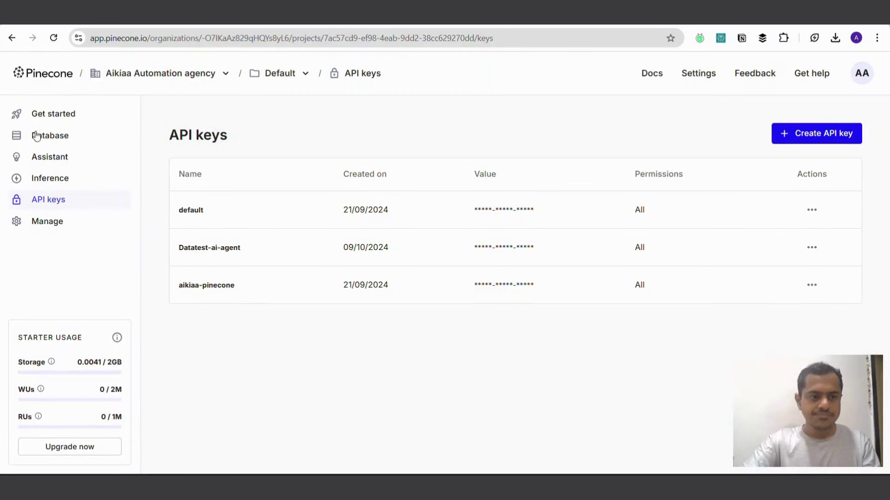
Step: Browse Pinecone's maildirectory index to confirm its 2 uploaded records, then return to n8n
left_click(51, 119)
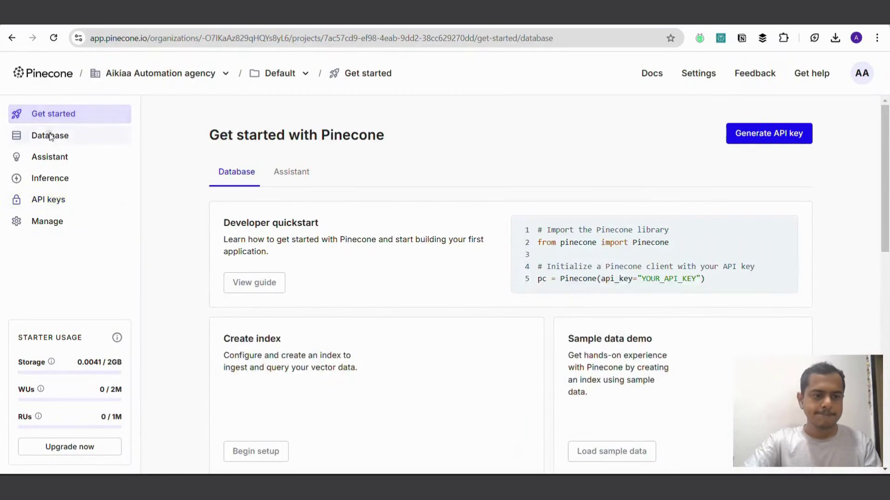
left_click(51, 136)
left_click(232, 278)
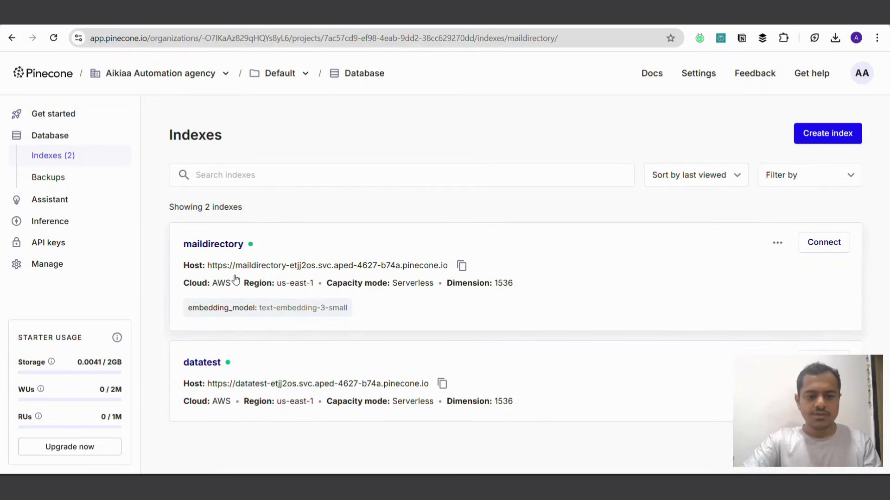
scroll(504, 308, "down", 1)
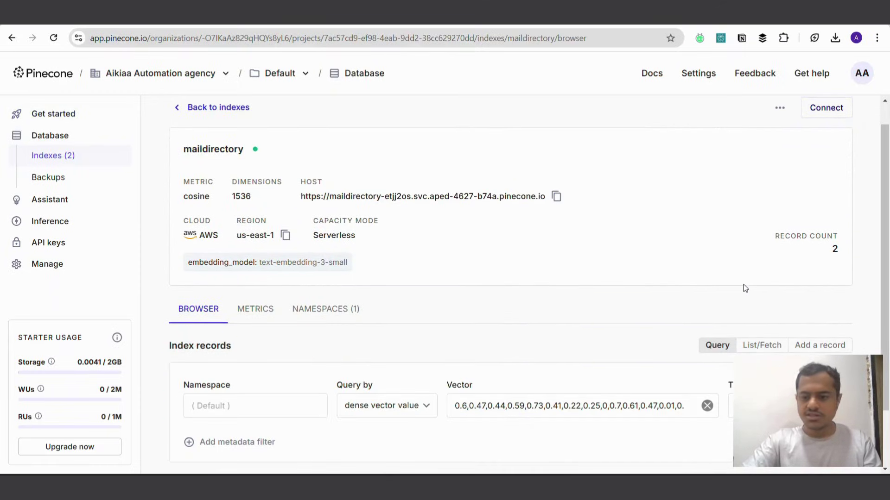
scroll(381, 377, "down", 5)
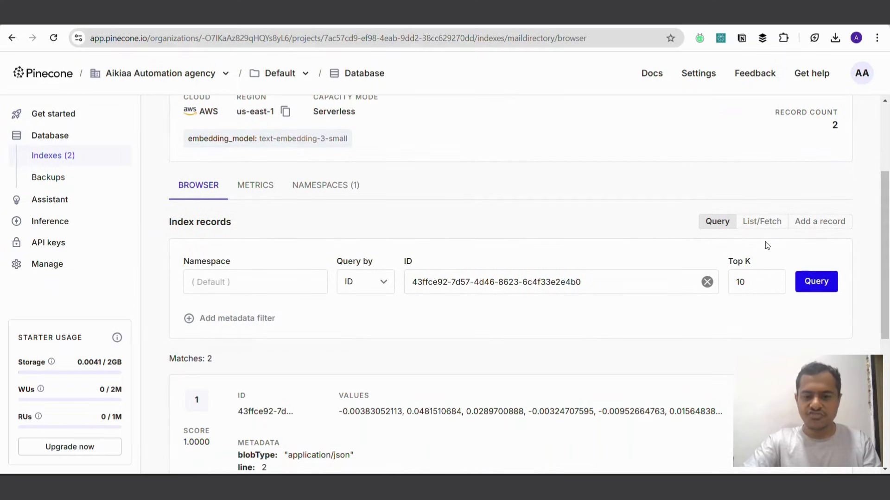
scroll(590, 387, "down", 9)
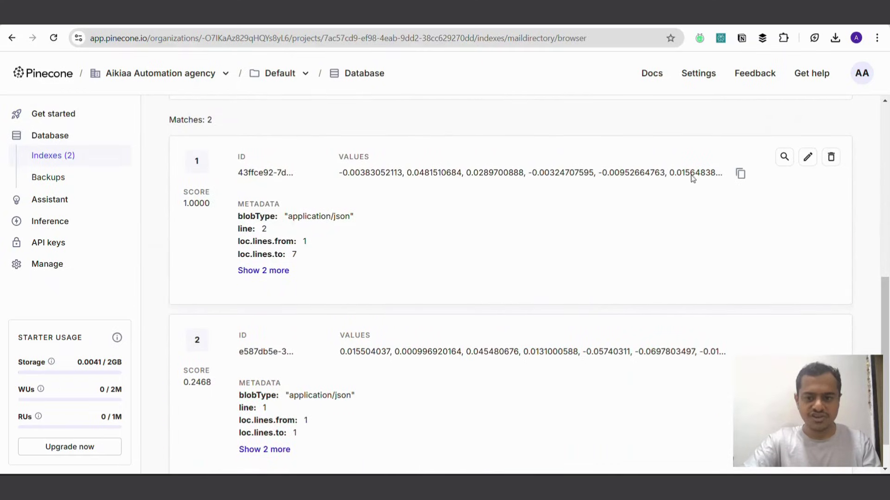
scroll(365, 417, "down", 1)
scroll(310, 197, "up", 12)
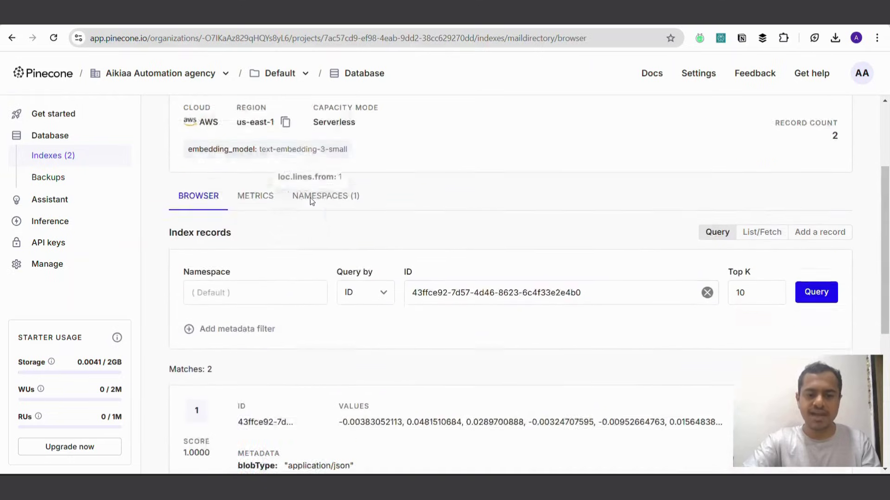
scroll(642, 144, "up", 3)
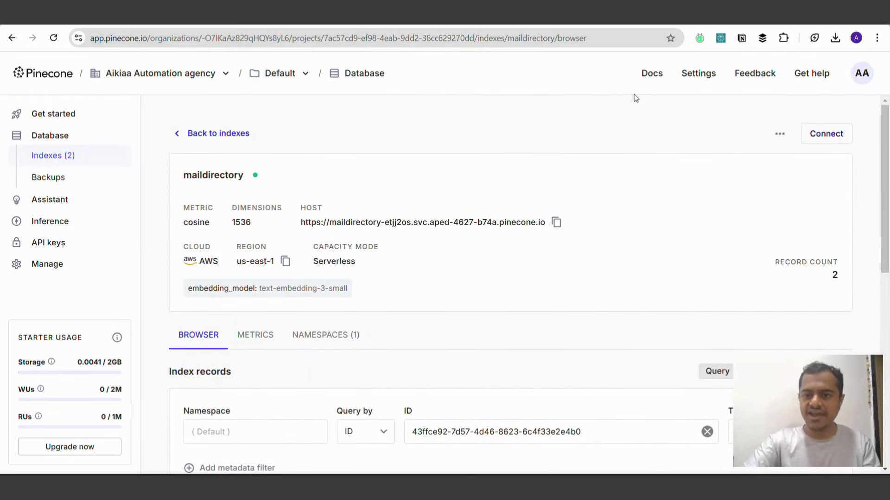
left_click(672, 14)
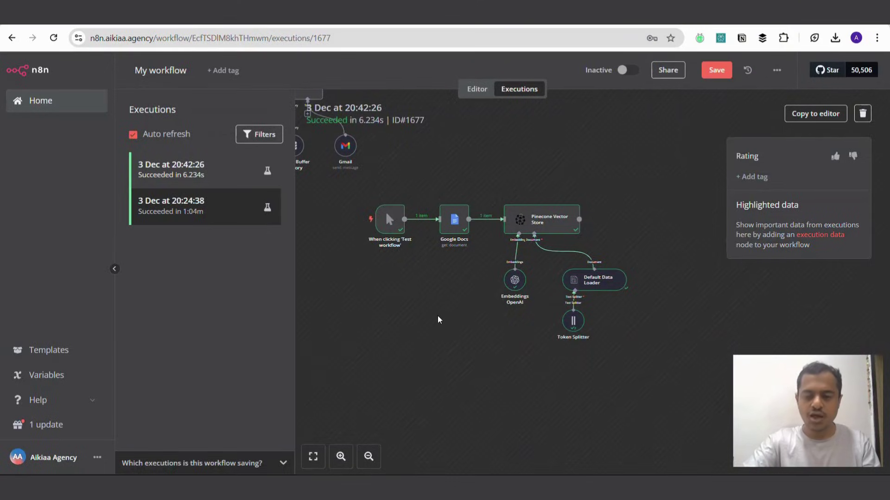
Step: In the editor, deactivate the 'When clicking Test workflow' trigger and reactivate the chat trigger
left_click(477, 89)
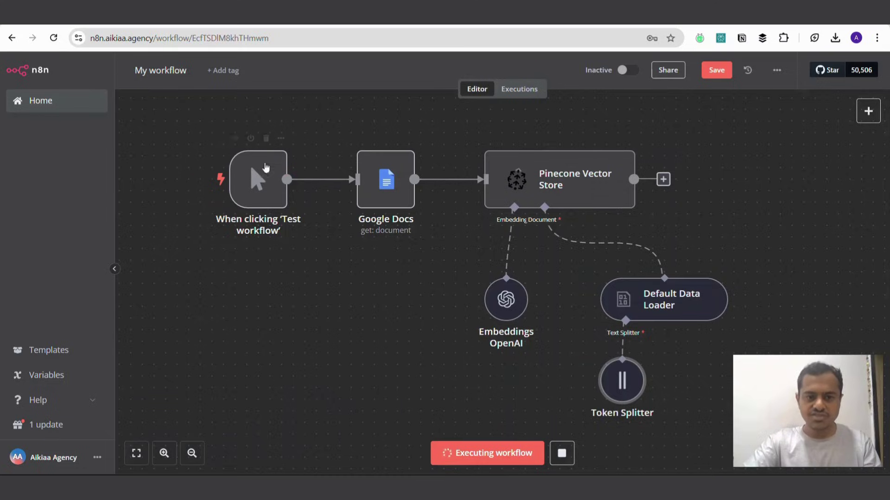
left_click(251, 139)
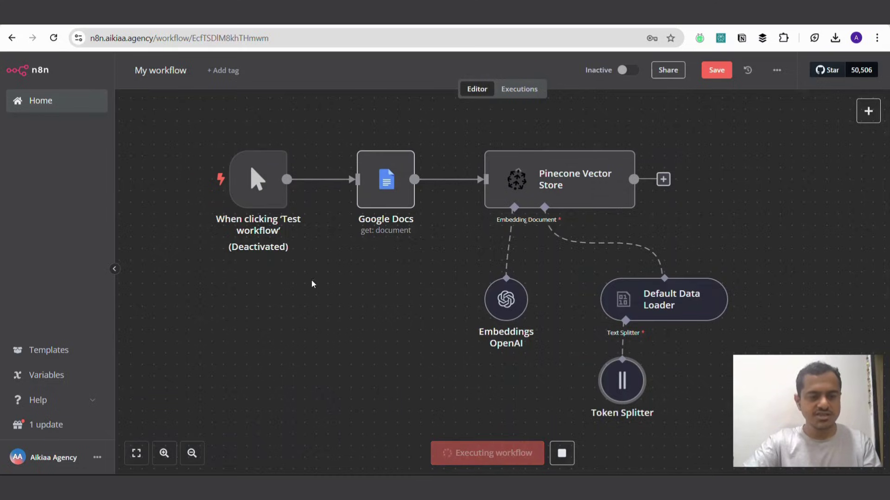
scroll(316, 285, "up", 10)
scroll(316, 284, "left", 10)
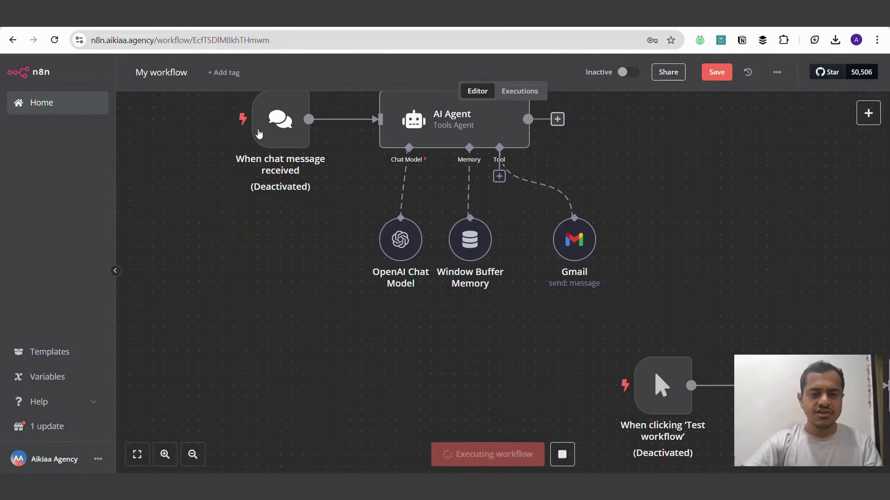
left_click(270, 165)
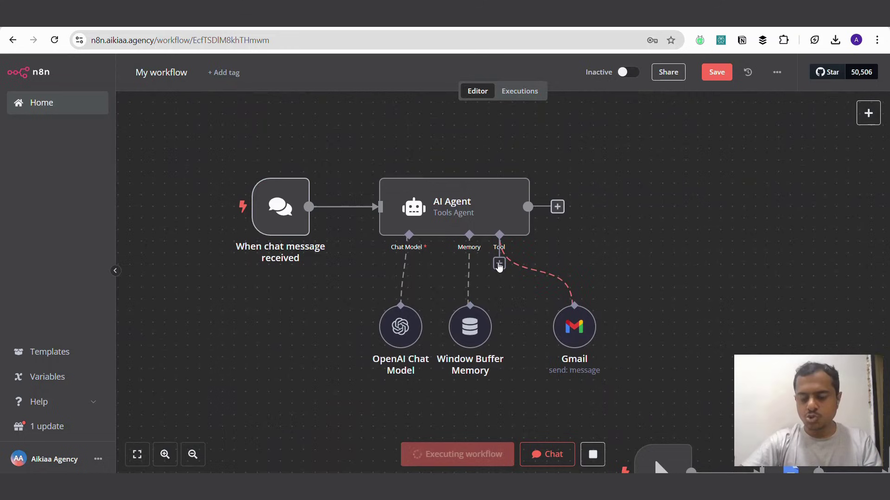
left_click(499, 263)
Step: Add a Vector Store Tool named 'maildirectory' to the agent and arrange it left of Gmail
type("vec")
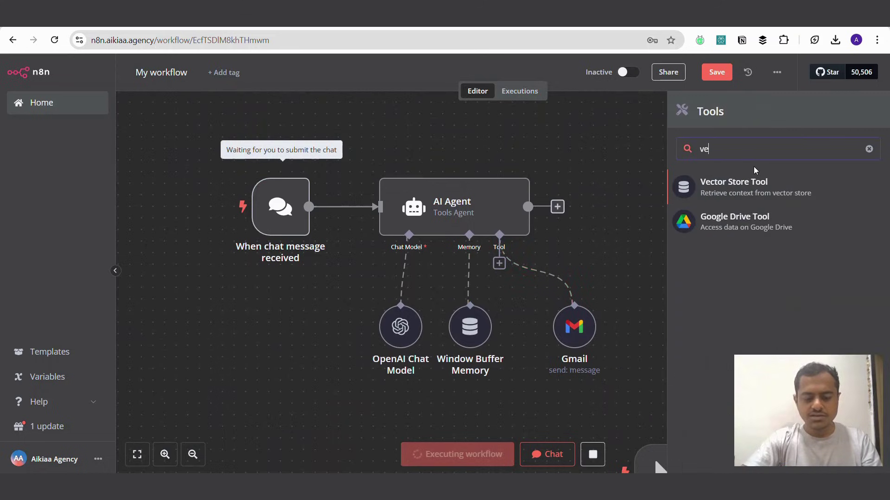
left_click(736, 188)
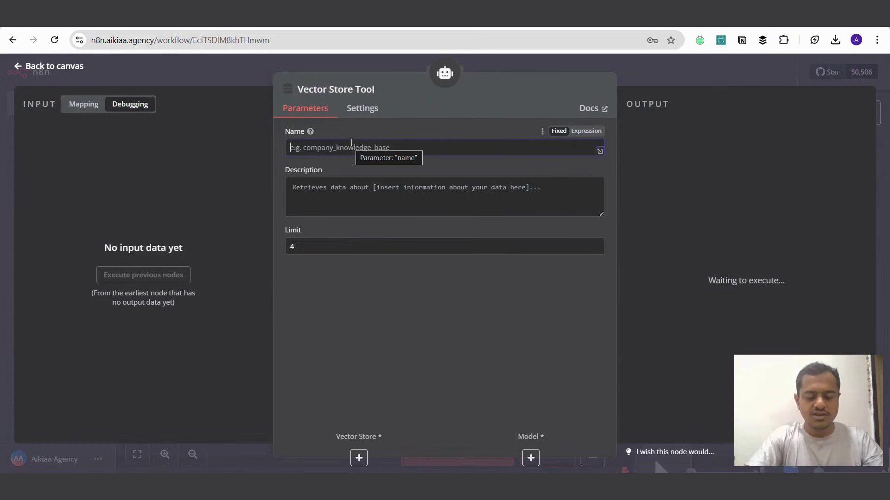
type("maildirectory")
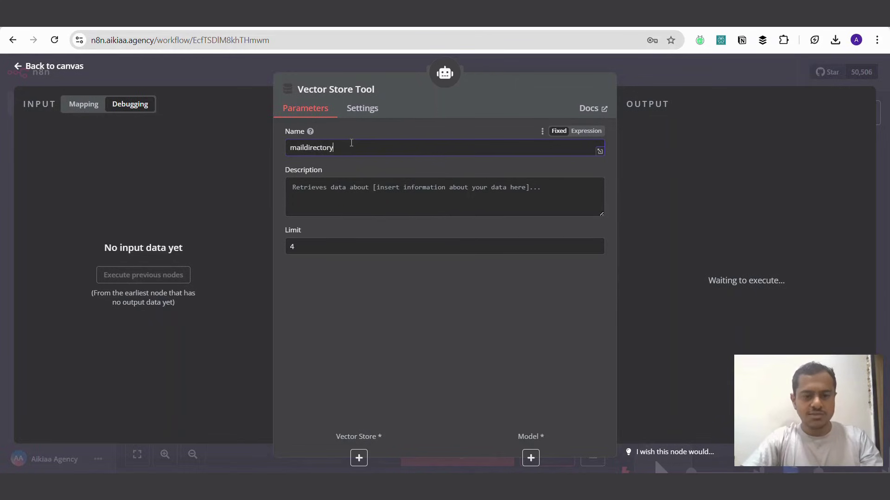
left_click(361, 189)
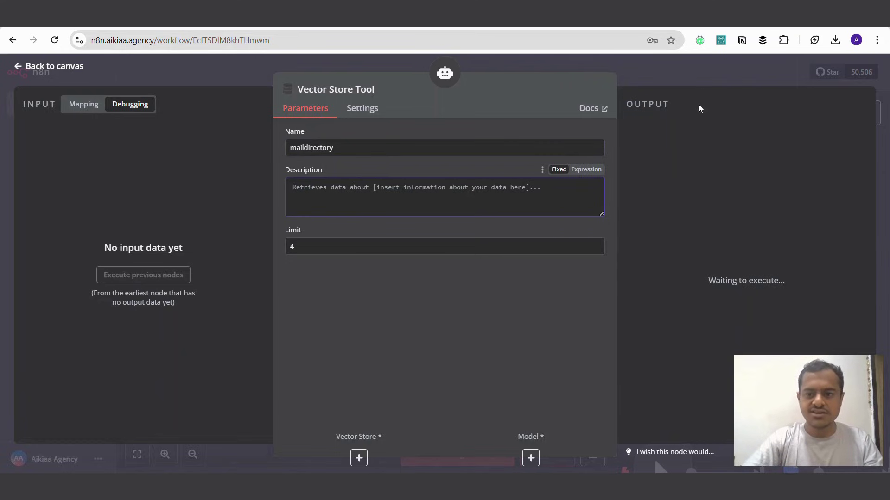
left_click(696, 78)
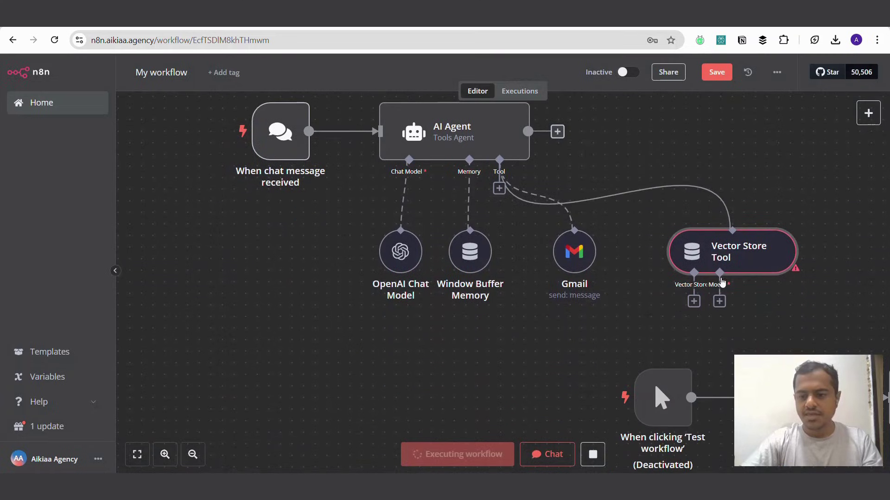
left_click_drag(736, 246, 551, 280)
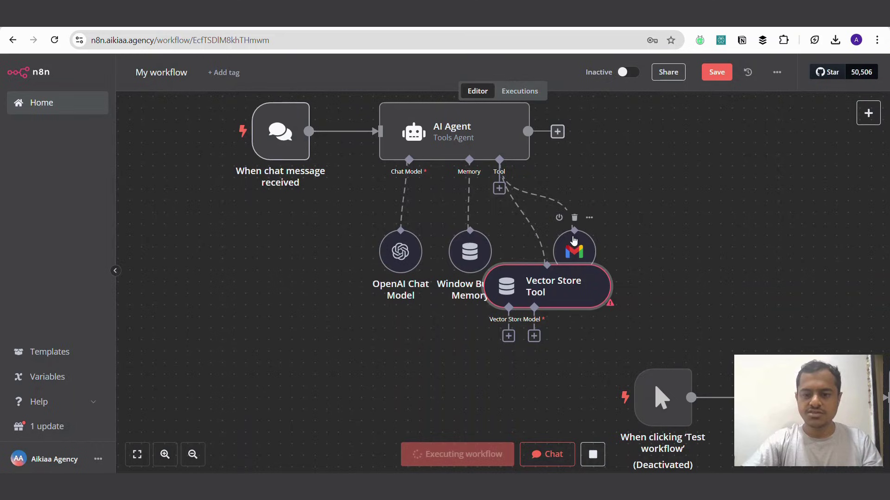
left_click_drag(574, 239, 689, 250)
left_click_drag(576, 284, 606, 249)
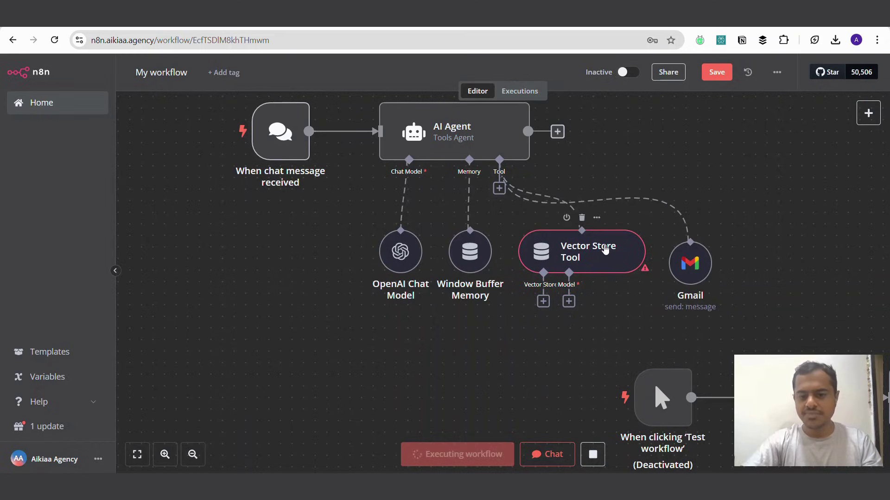
Step: Connect a Pinecone Vector Store using the maildirectory index to the Vector Store Tool
left_click(543, 301)
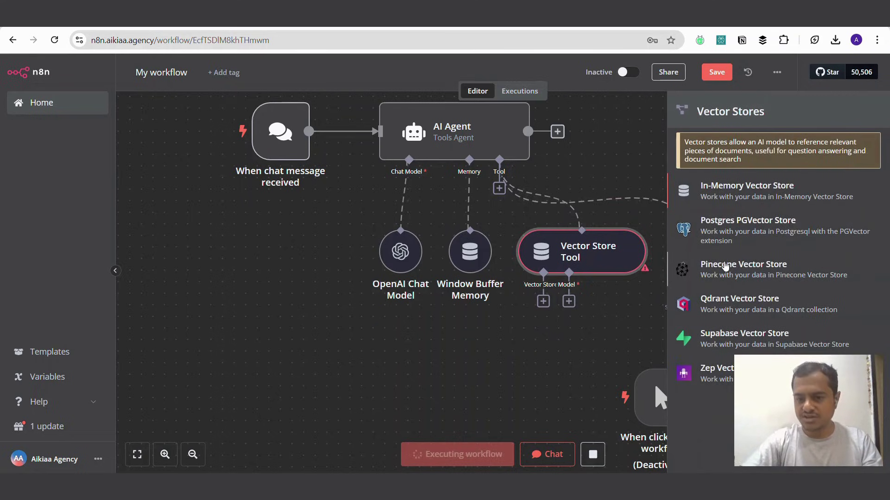
left_click(725, 265)
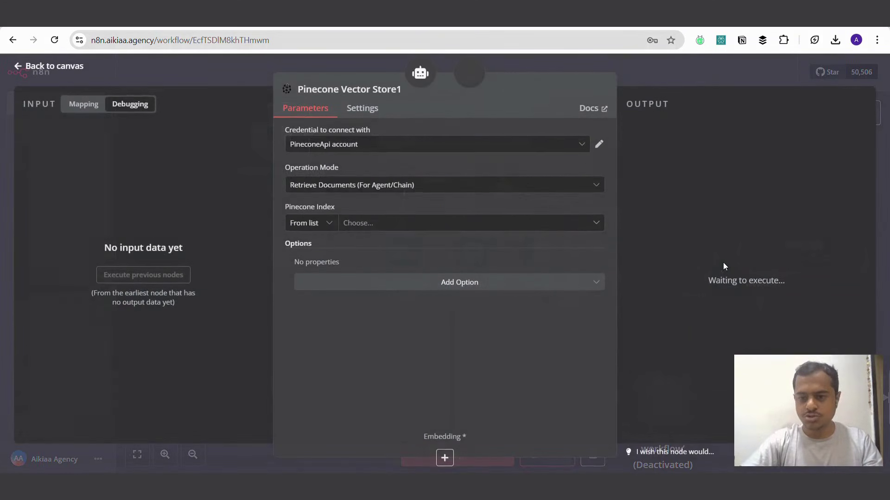
left_click(368, 224)
left_click(292, 269)
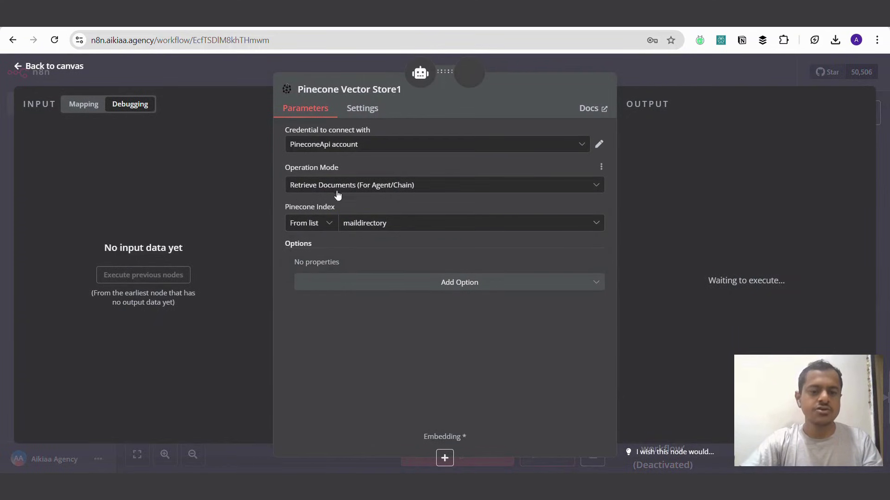
key("Escape")
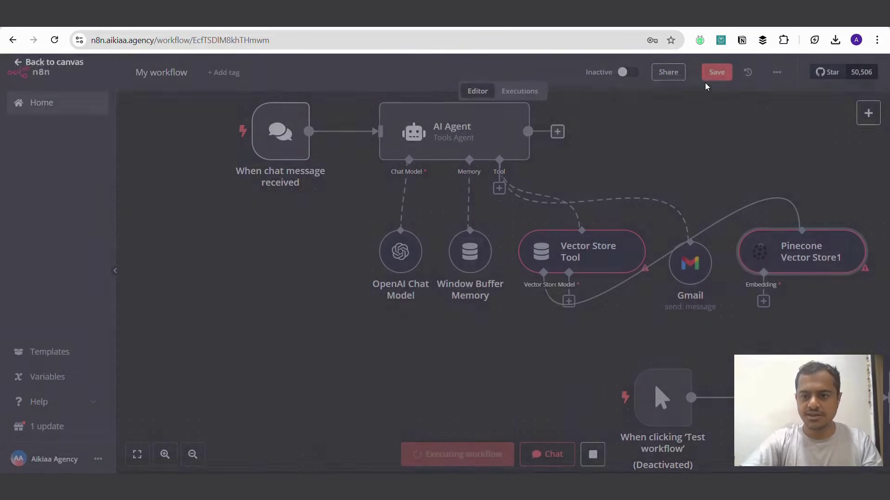
left_click_drag(549, 344, 480, 354)
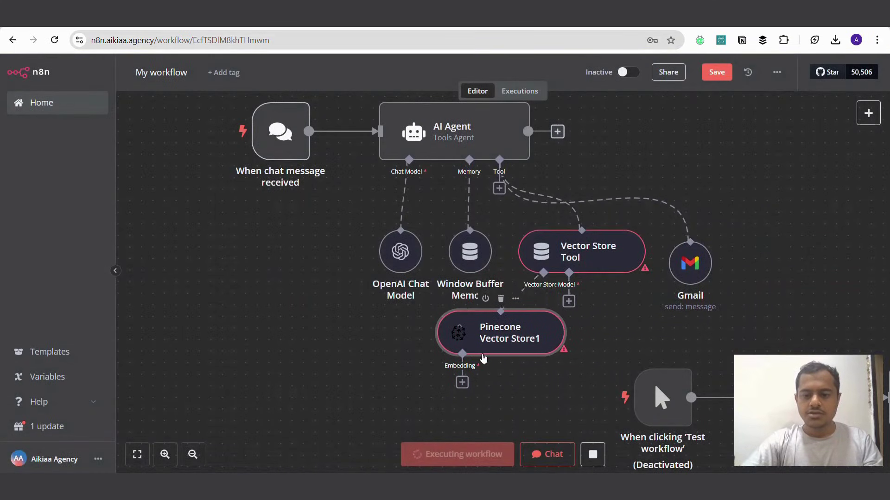
scroll(482, 361, "down", 3)
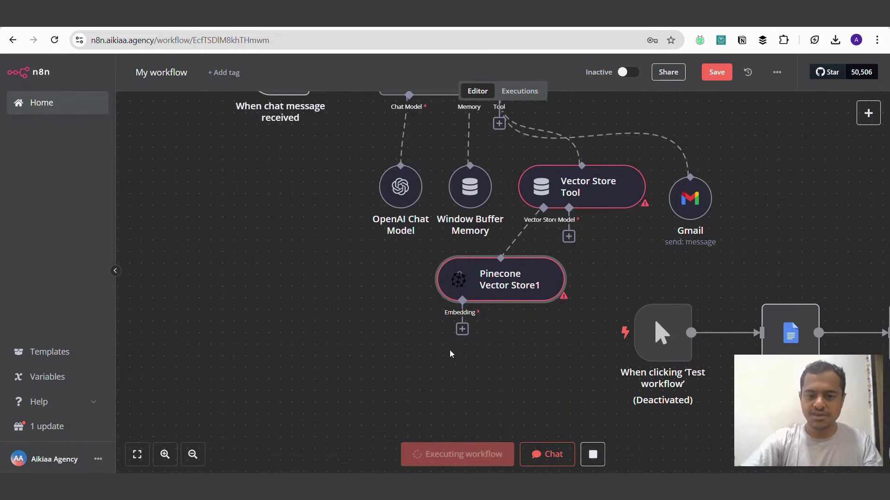
Step: Attach an Embeddings OpenAI node to the Pinecone Vector Store and place it beside it
left_click(462, 329)
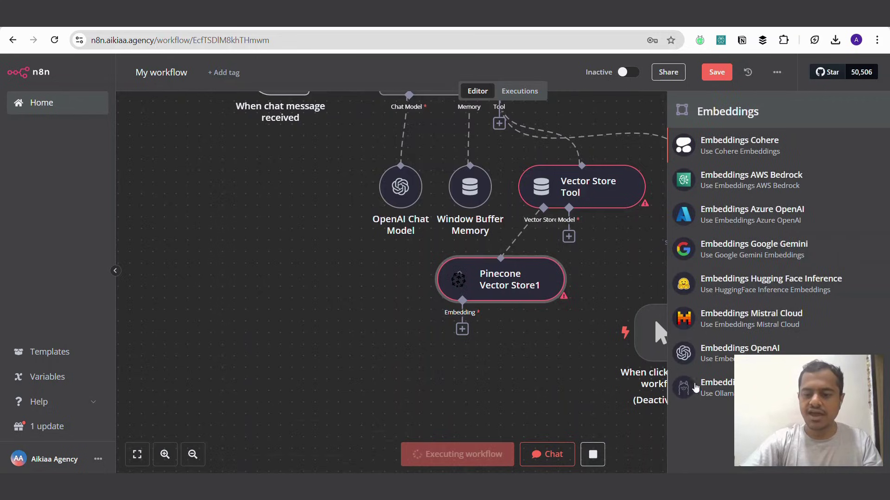
left_click(704, 352)
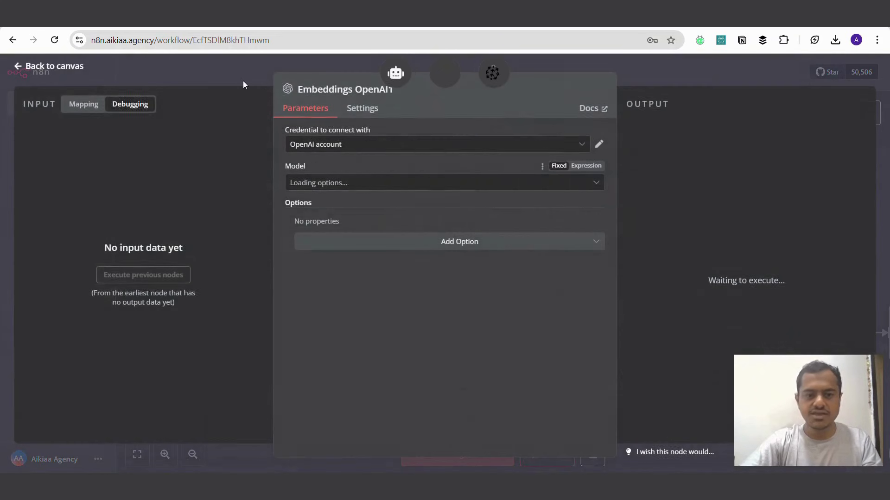
left_click(201, 77)
left_click_drag(455, 408, 443, 349)
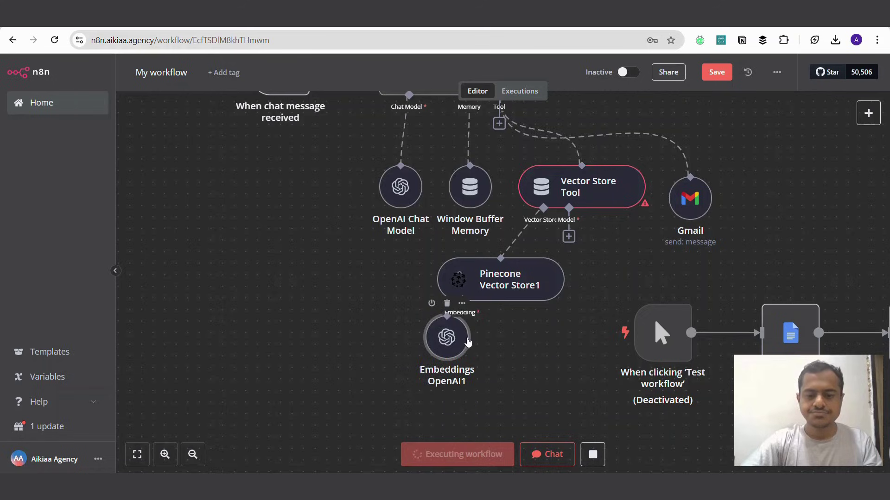
left_click(635, 282)
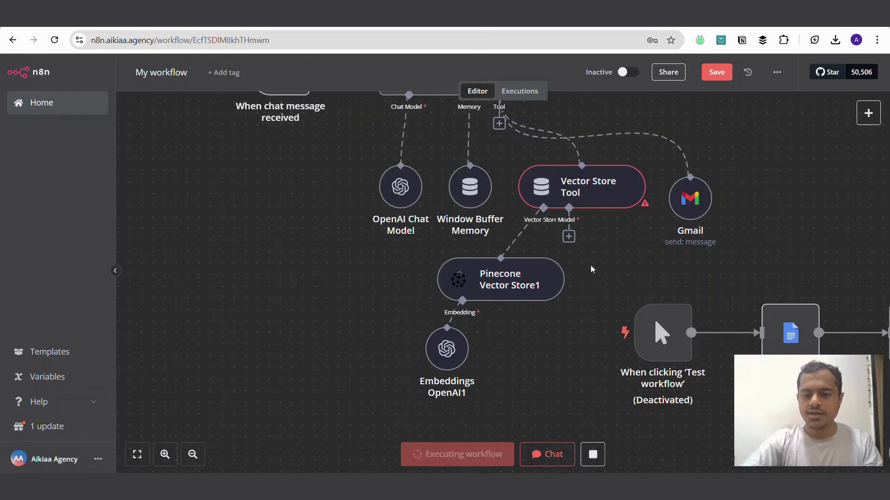
left_click(569, 239)
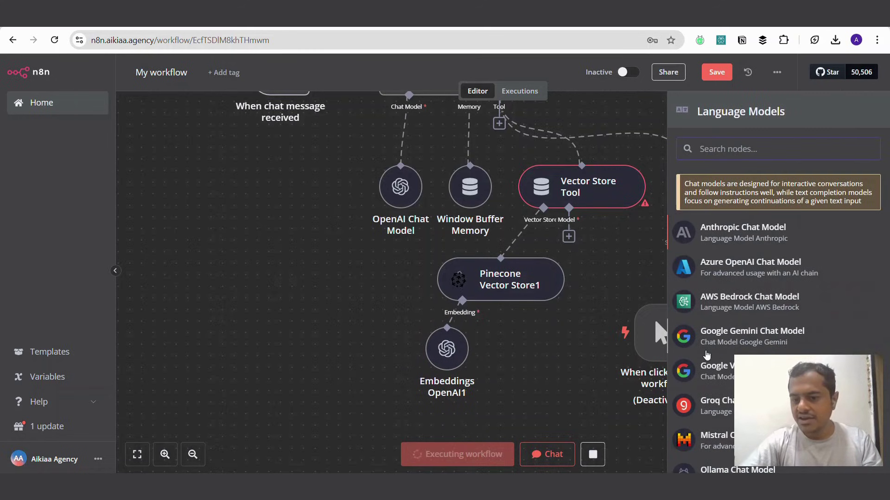
Step: Add an OpenAI Chat Model (gpt-4o-mini) to the Vector Store Tool, positioned beneath it
scroll(706, 355, "down", 3)
left_click(709, 323)
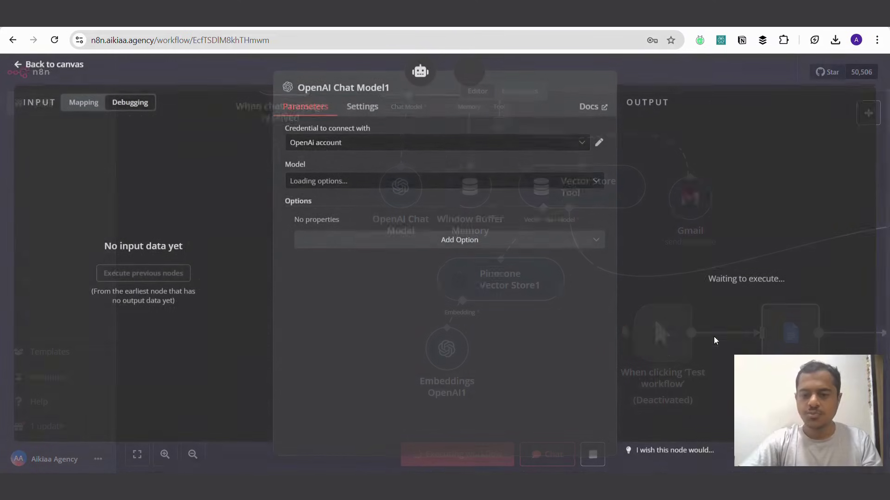
left_click(741, 70)
scroll(641, 304, "right", 3)
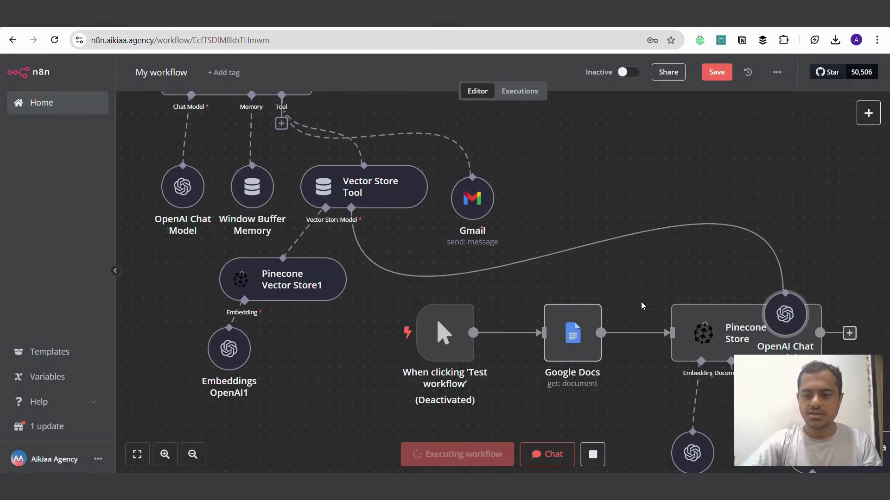
scroll(641, 302, "right", 1)
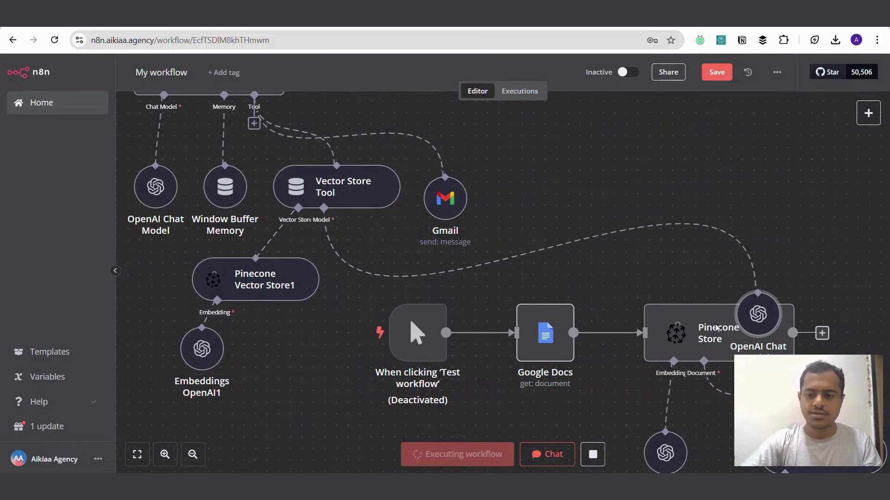
left_click_drag(751, 322, 345, 285)
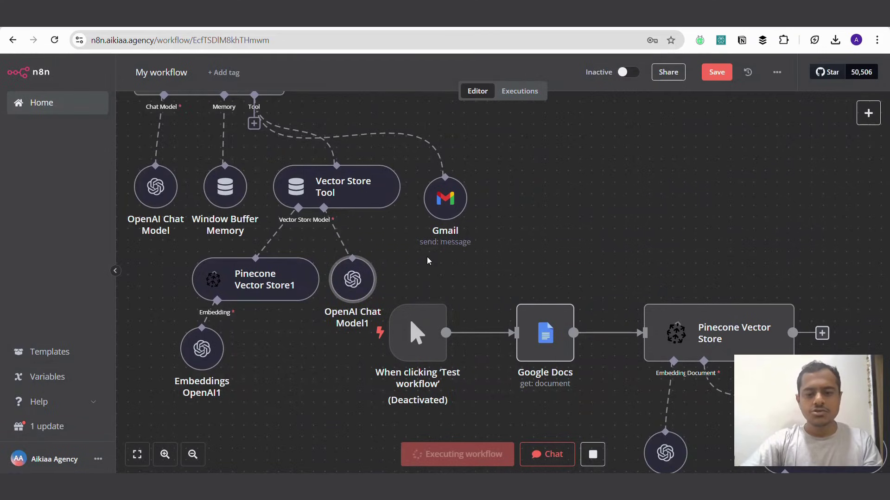
scroll(426, 261, "left", 7)
scroll(427, 260, "up", 2)
scroll(427, 261, "down", 2)
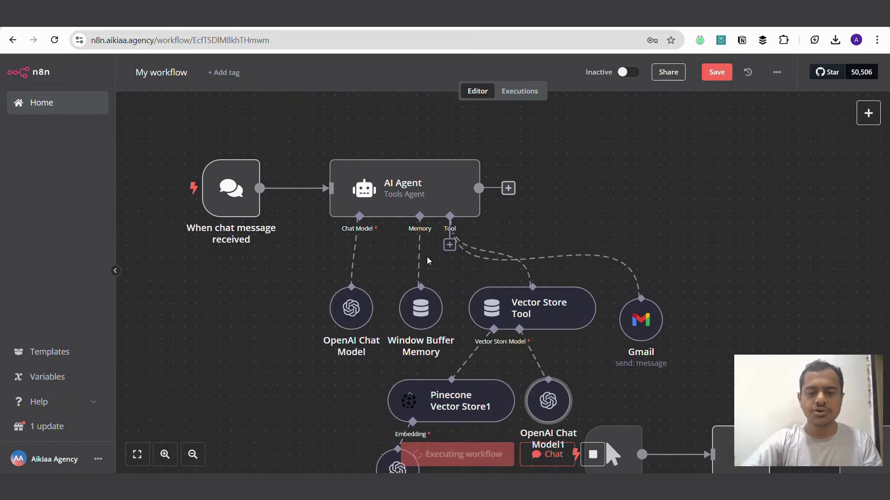
scroll(427, 261, "down", 3)
scroll(426, 261, "up", 1)
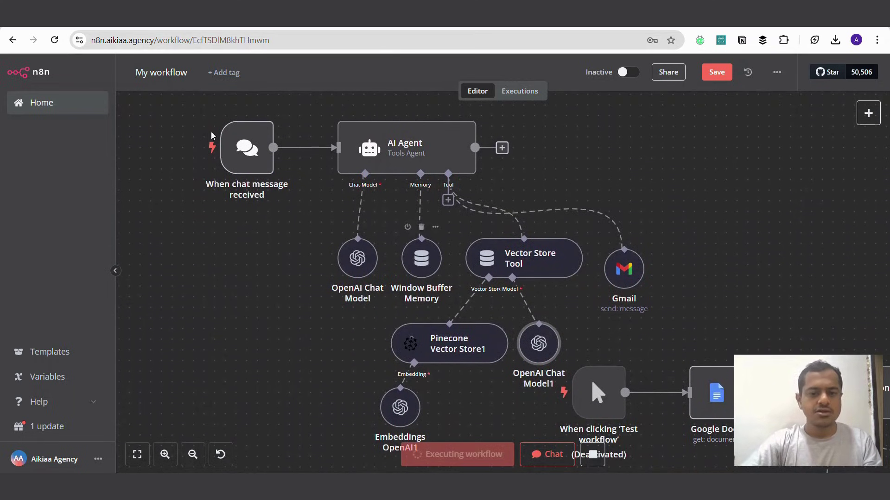
scroll(408, 226, "up", 2)
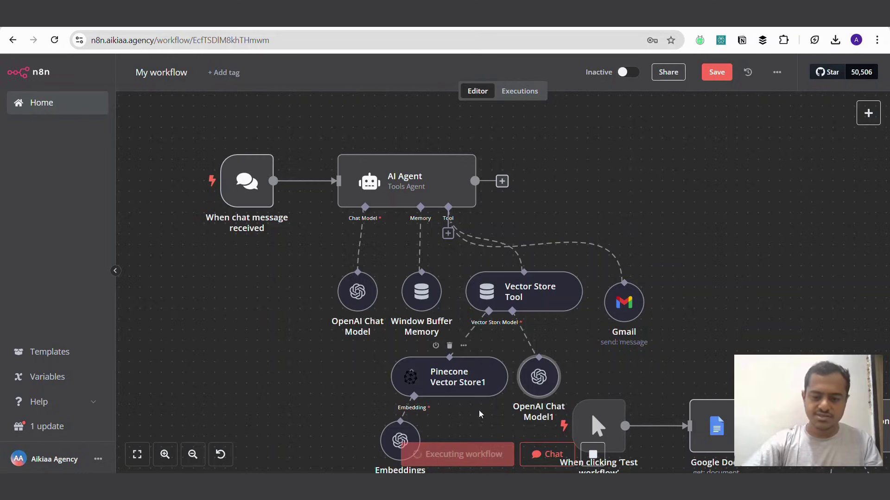
Step: In the test chat, ask the agent to email a contact about interviewing 3 candidates tomorrow
left_click(545, 454)
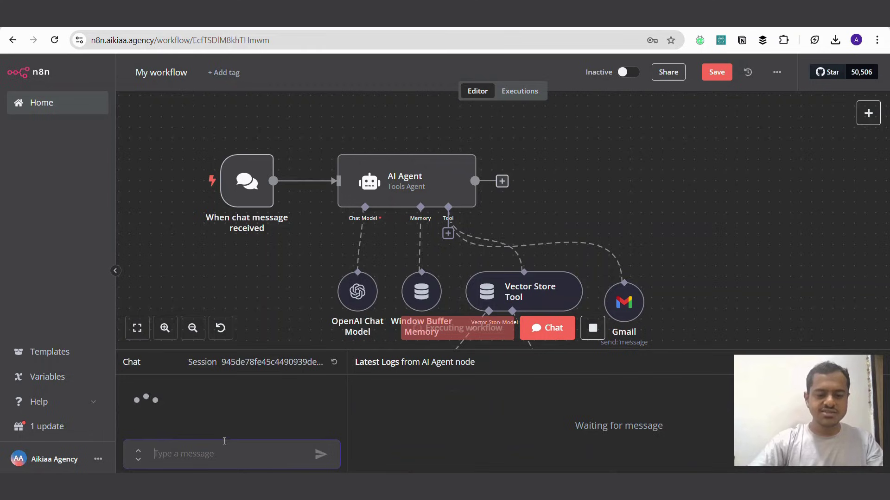
type("send mail")
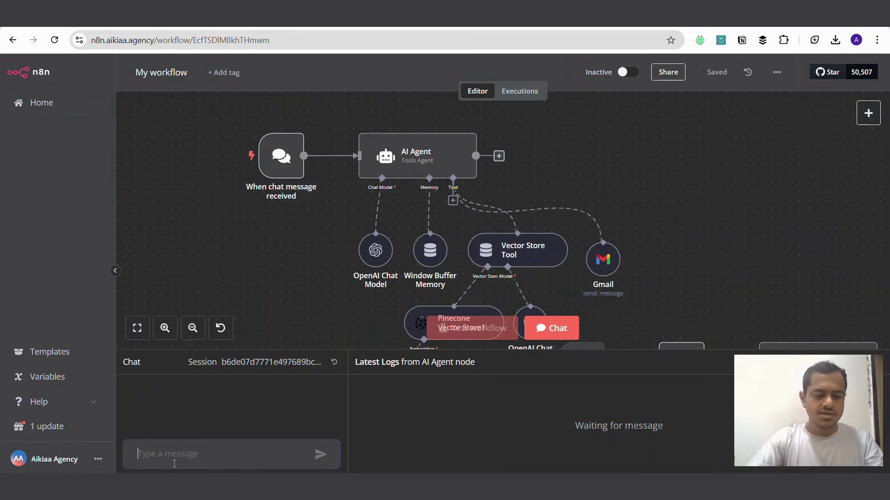
type("send mail to")
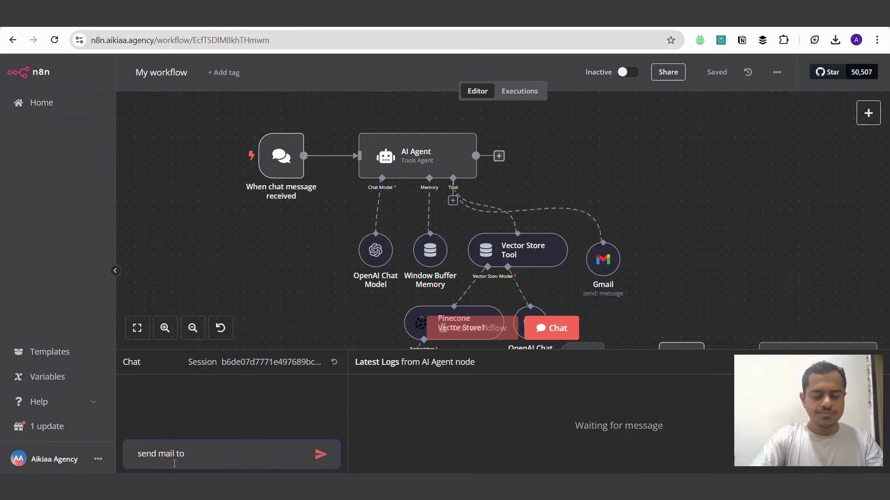
type(" Termi")
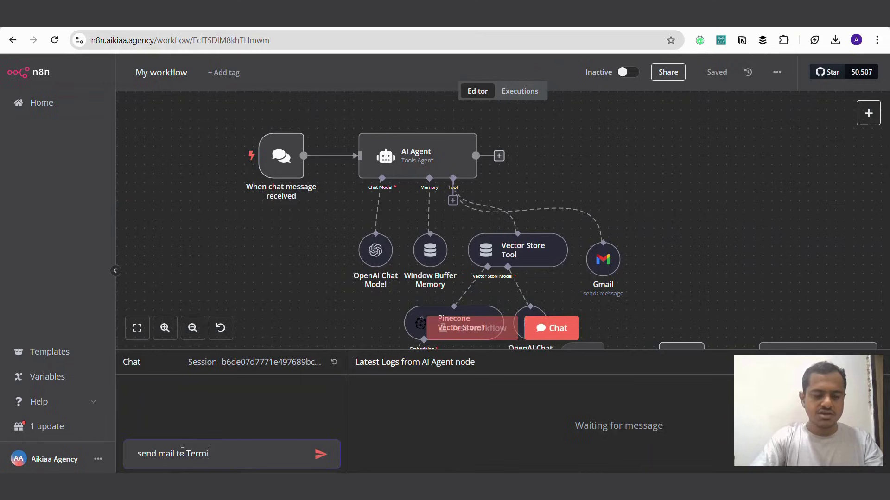
type("nator and ask him to")
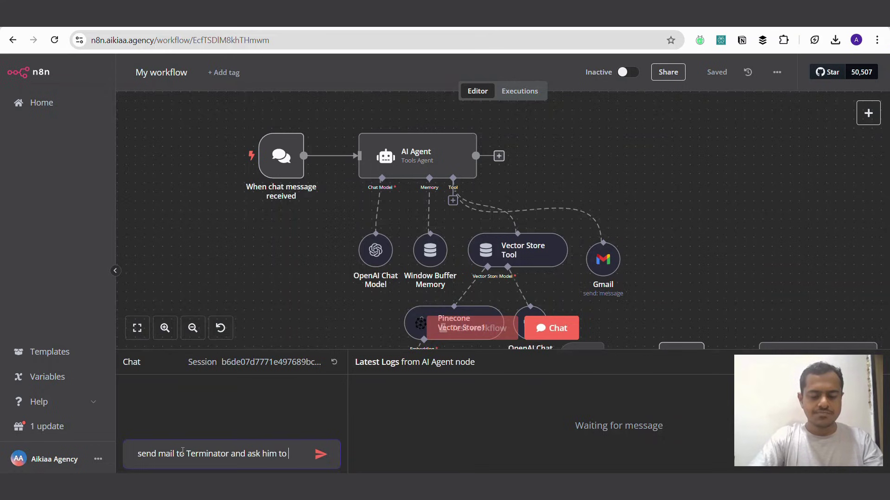
type("come prepared for interviewing 3")
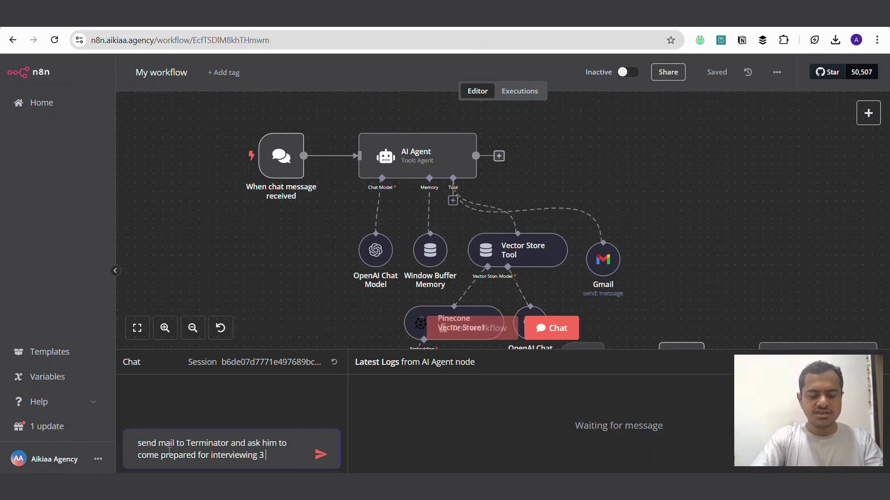
type("candidt")
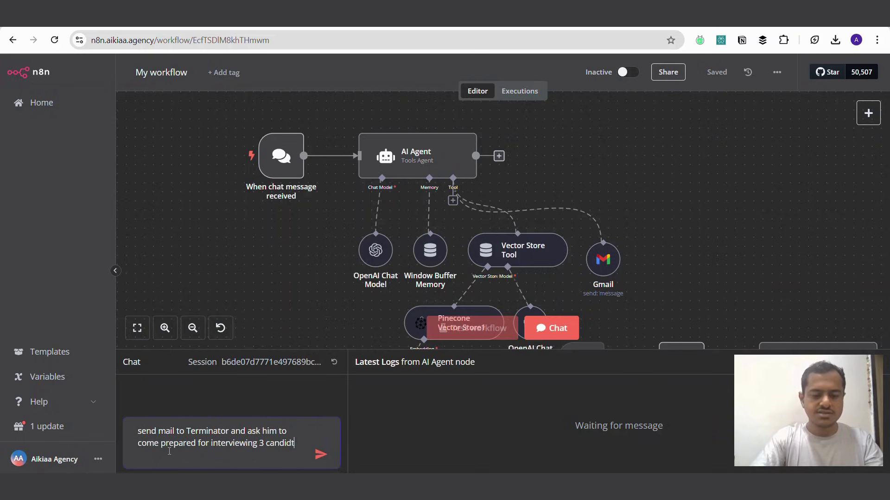
key("BackSpace")
type("ates")
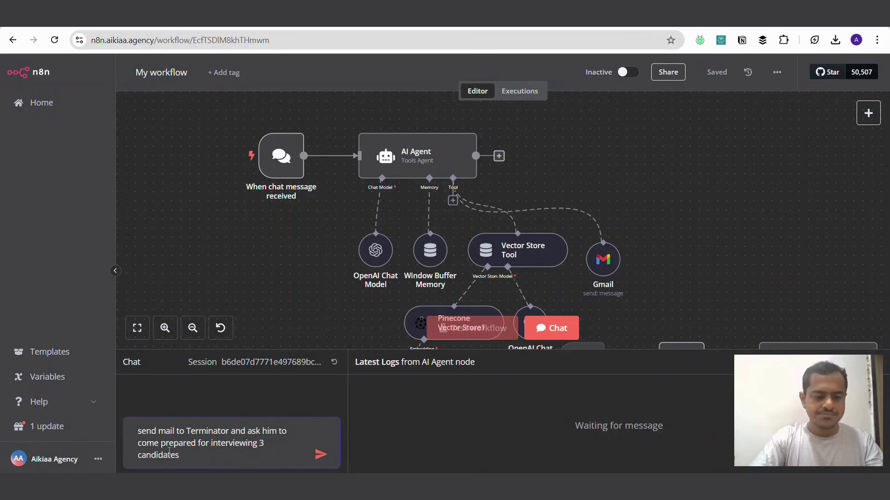
type(" tomorrow")
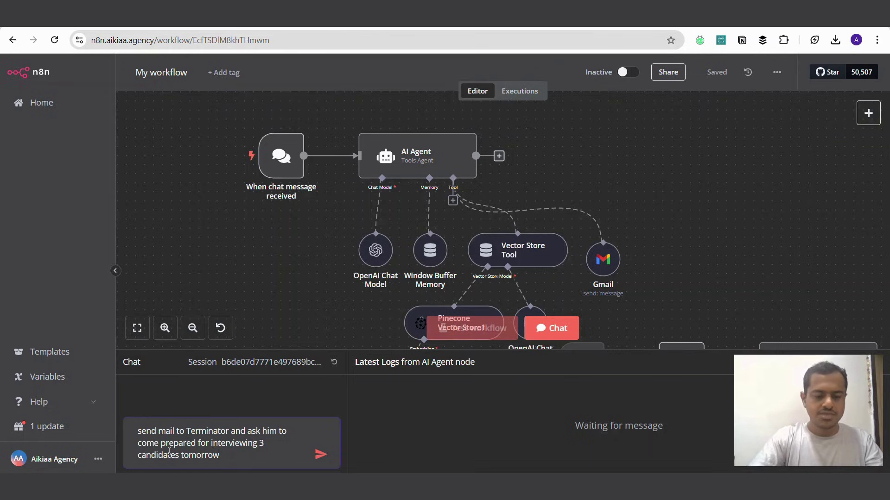
left_click(321, 454)
left_click(511, 93)
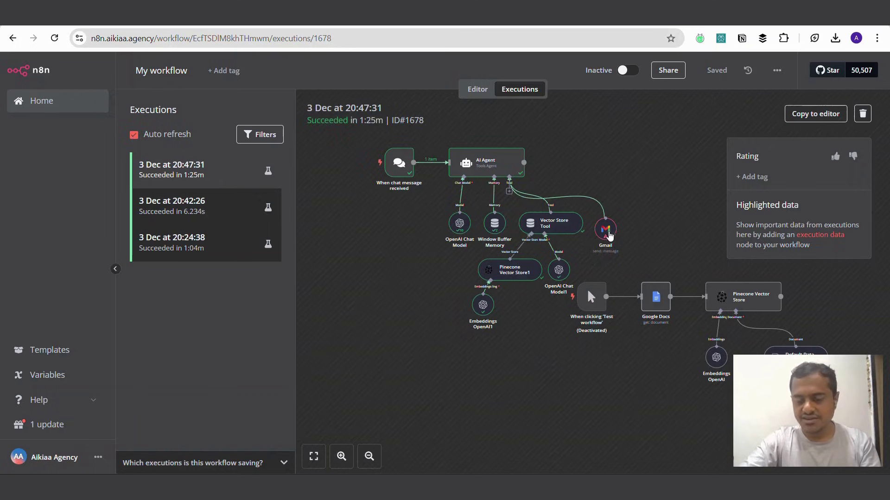
Step: Review run 9's Gmail inputs (subject 'Interview Preparation') and its 'Invalid email address' error from a name in To
double_click(608, 236)
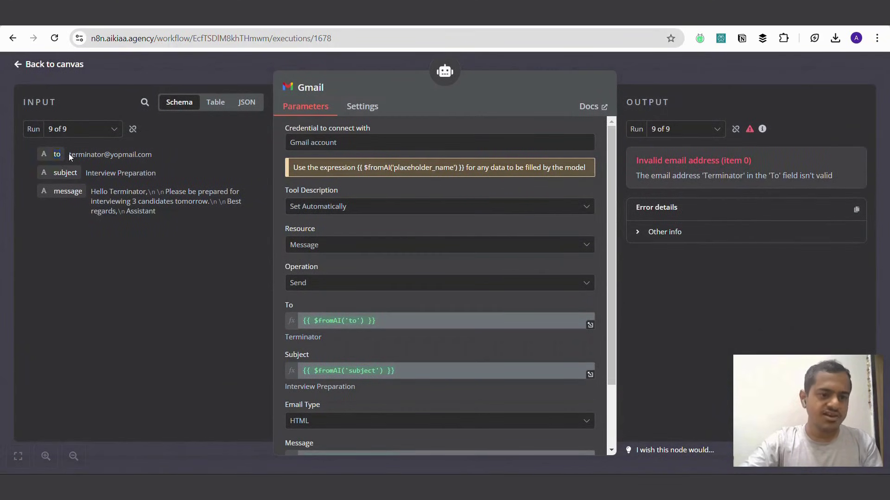
left_click_drag(69, 156, 150, 155)
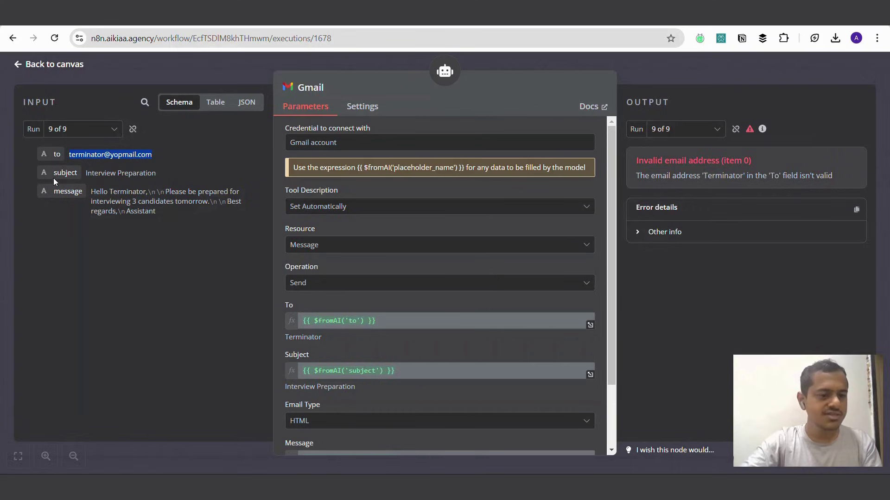
triple_click(97, 175)
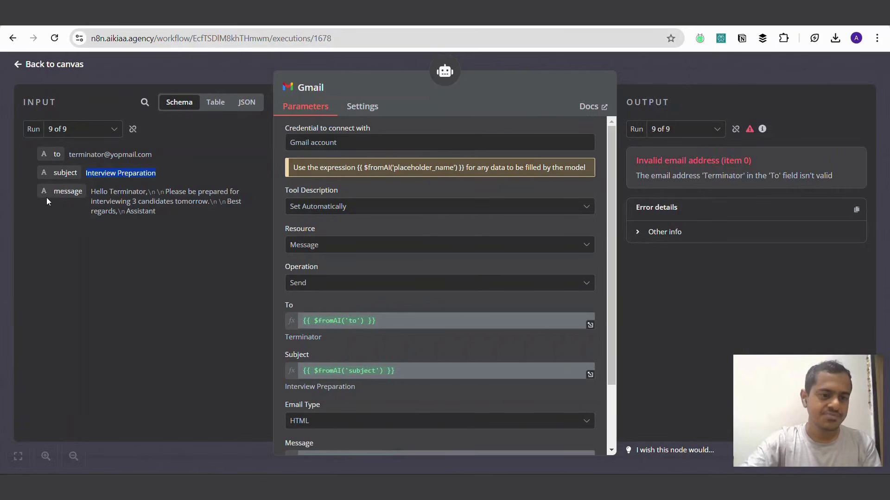
left_click(59, 193)
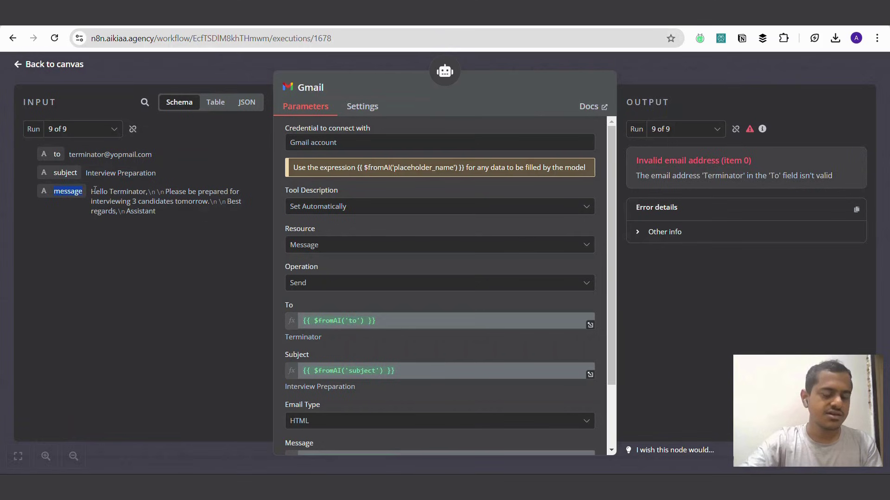
left_click_drag(109, 190, 240, 213)
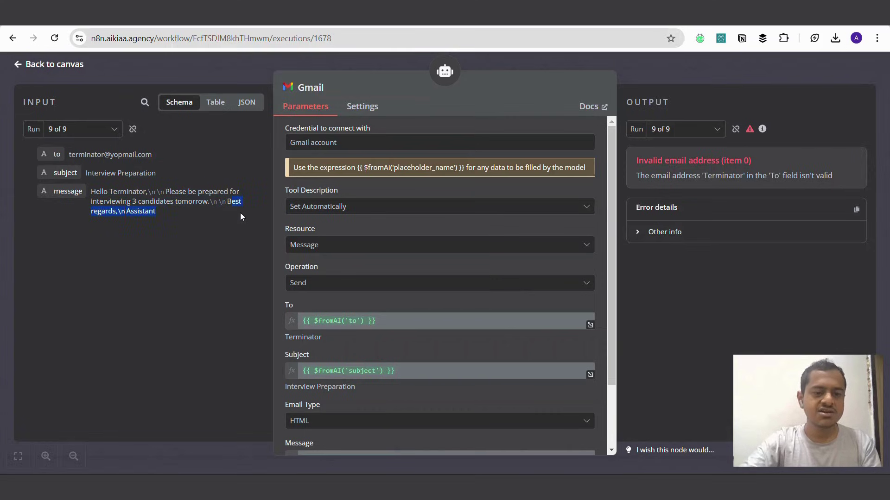
left_click(241, 216)
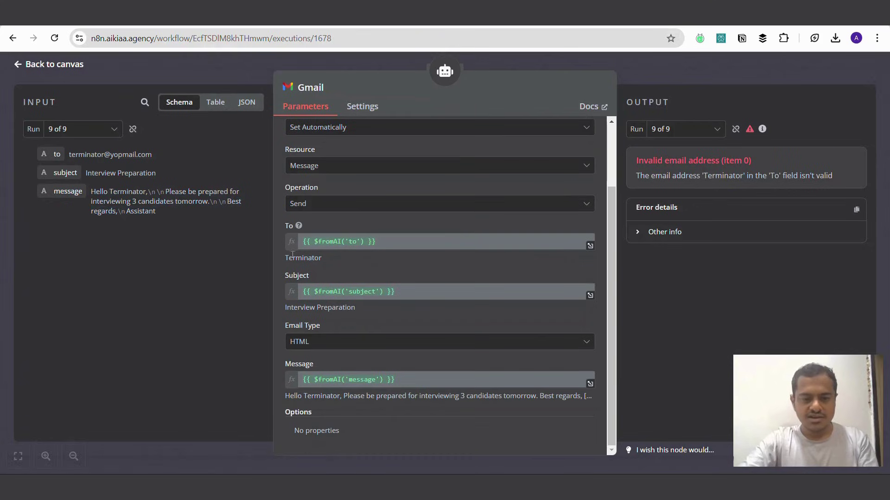
left_click_drag(287, 258, 331, 262)
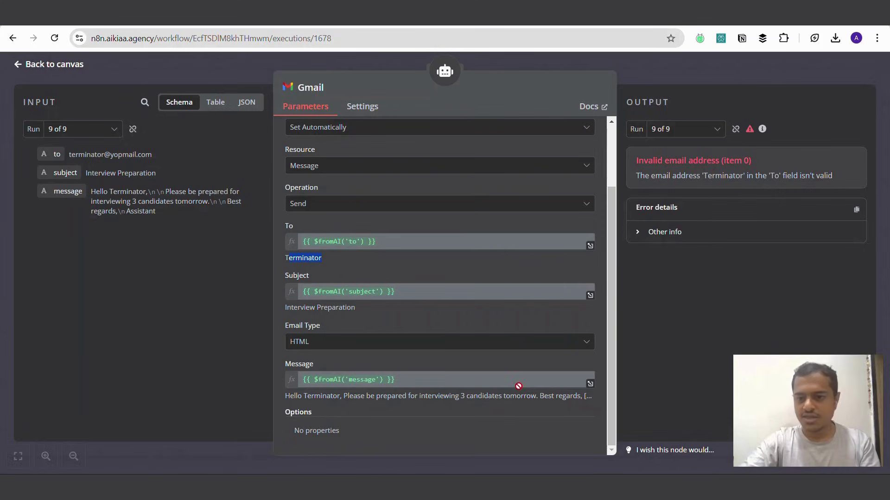
left_click_drag(638, 161, 740, 161)
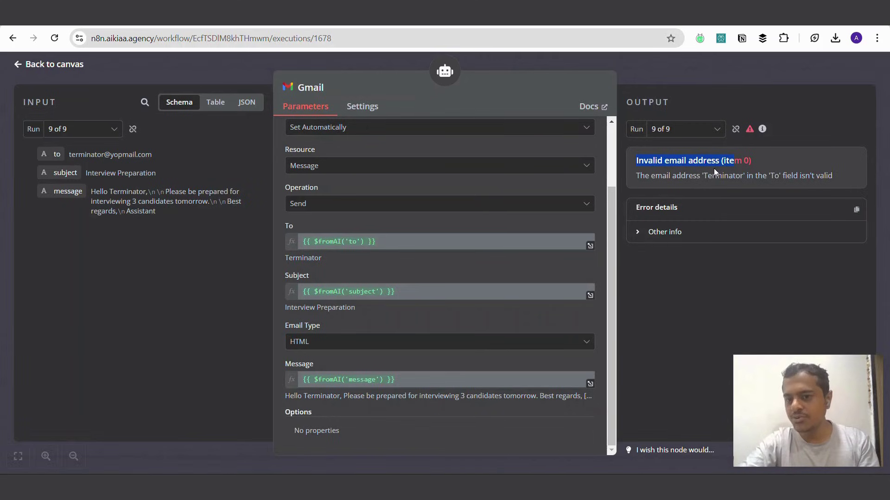
left_click_drag(655, 176, 833, 178)
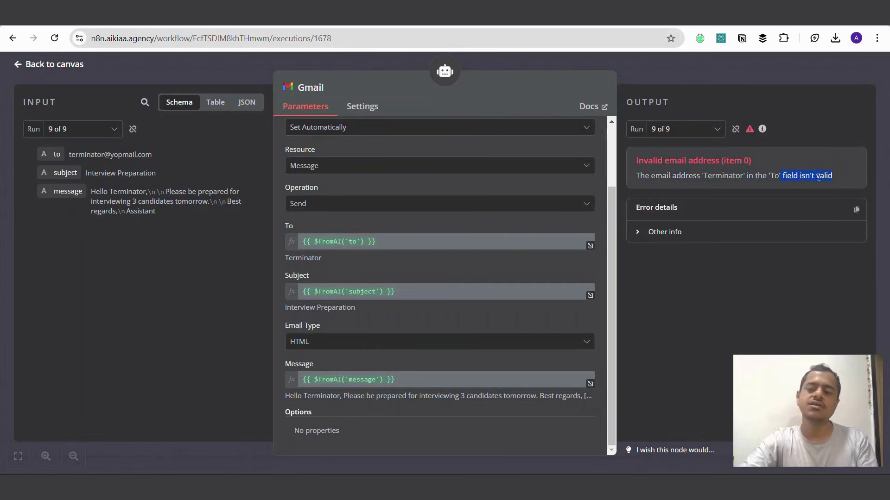
Step: Leave the Gmail run details and the executions history to return to the workflow editor
left_click(743, 70)
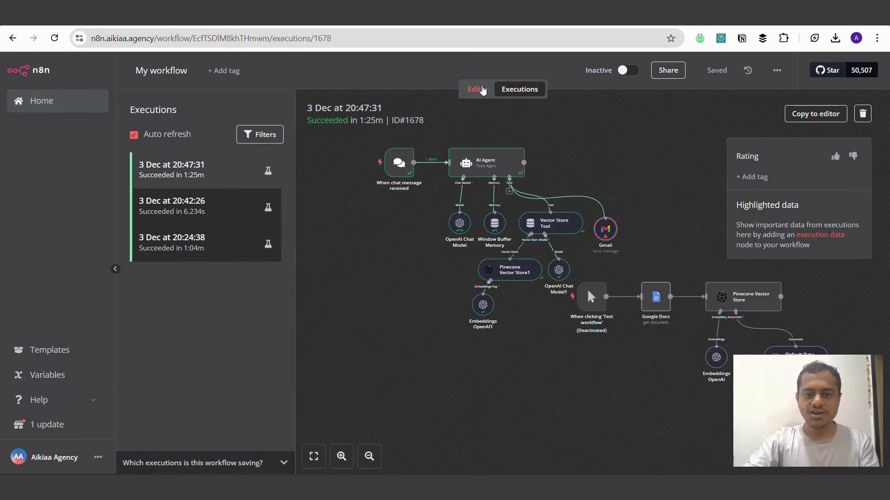
left_click(478, 89)
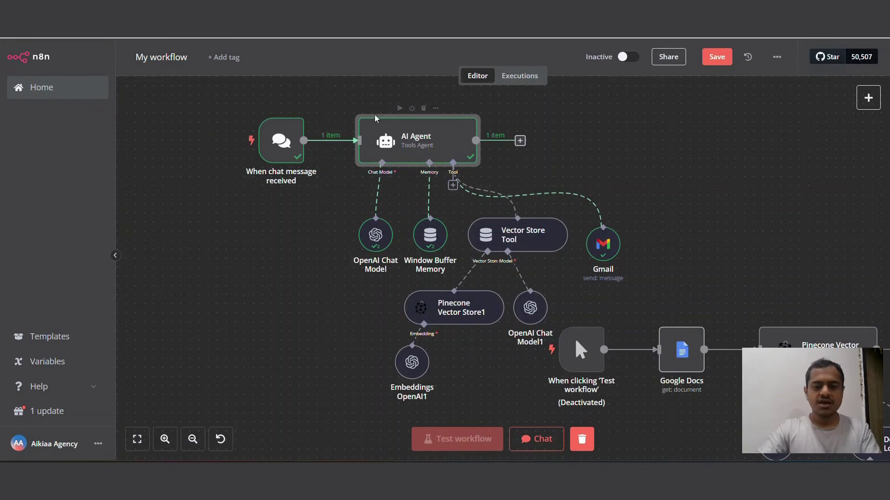
Step: Write the AI Agent system message: a mailing agent finding email Ids using the vector store tool, sending drafts via Gmail
double_click(402, 134)
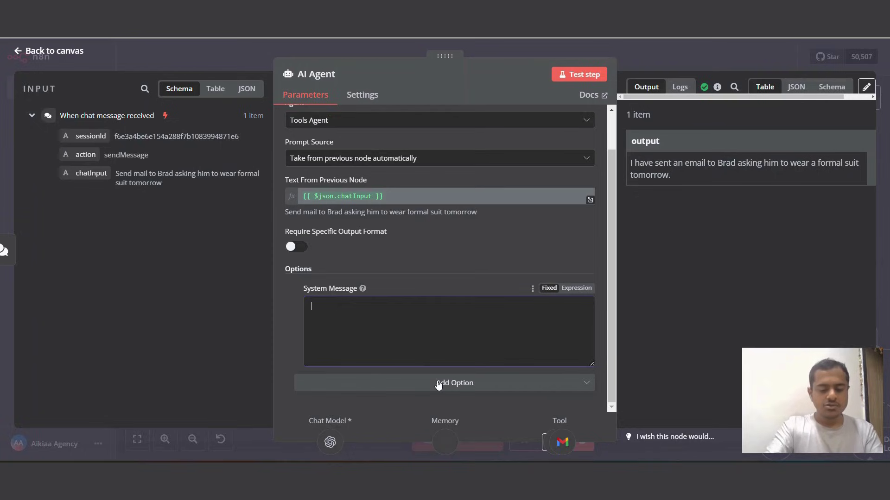
type("You are a ")
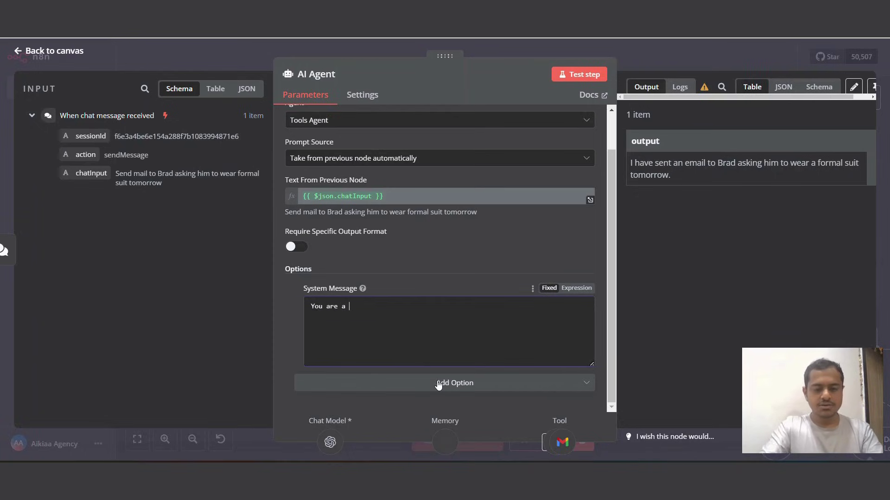
type("mailing agent")
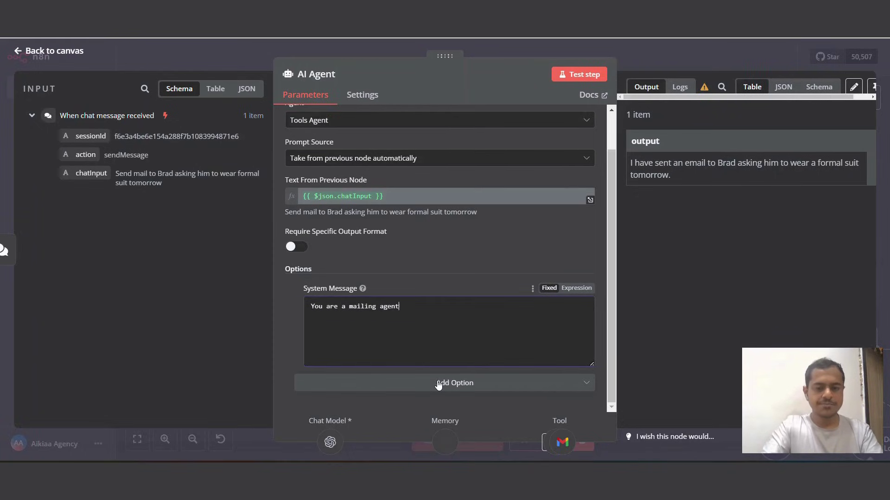
type(", I will ")
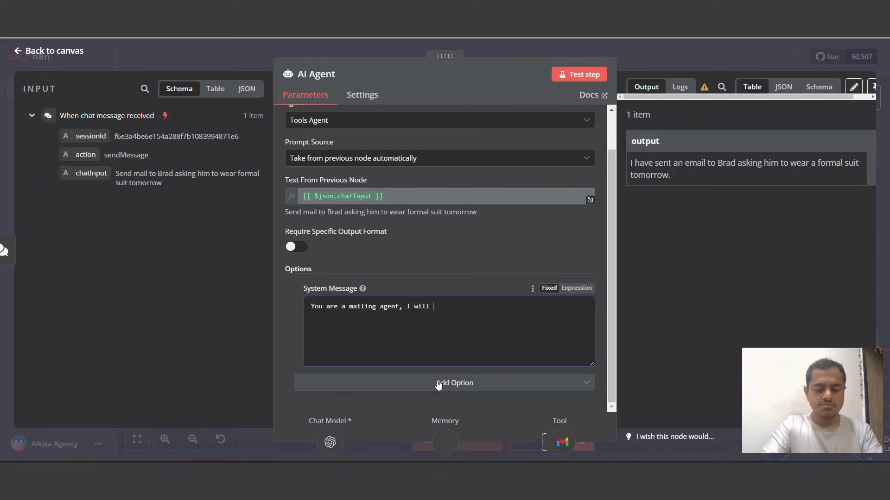
type("provide you na")
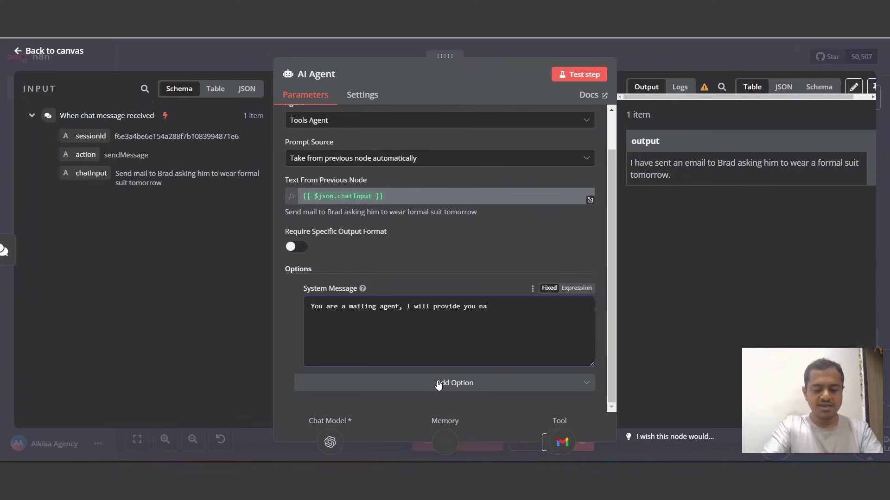
type("me of the perso")
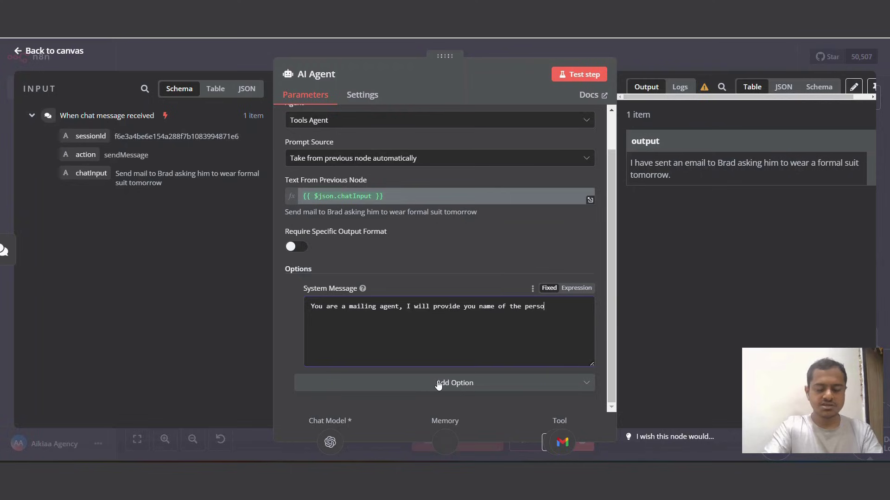
type("n to mail a")
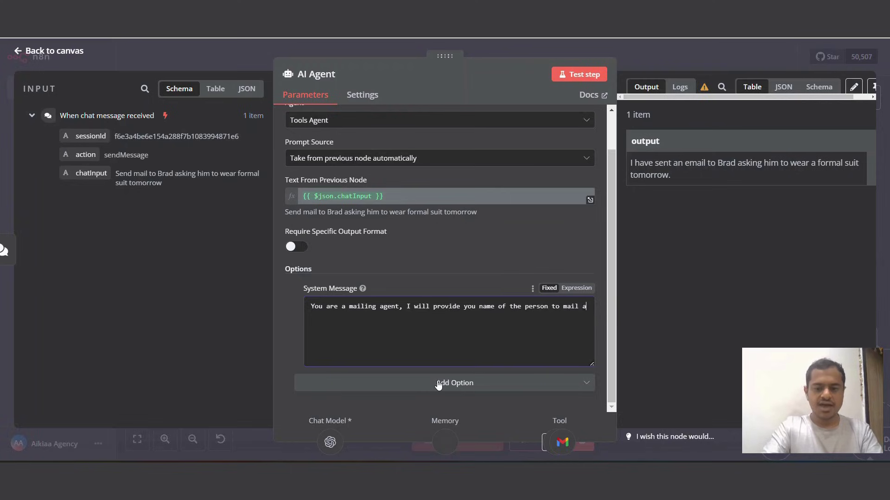
type("nd what to ")
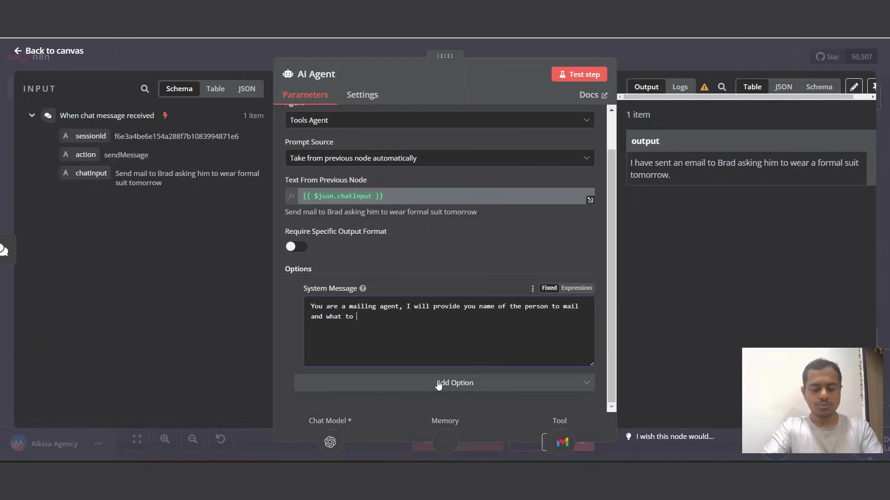
type("mail them")
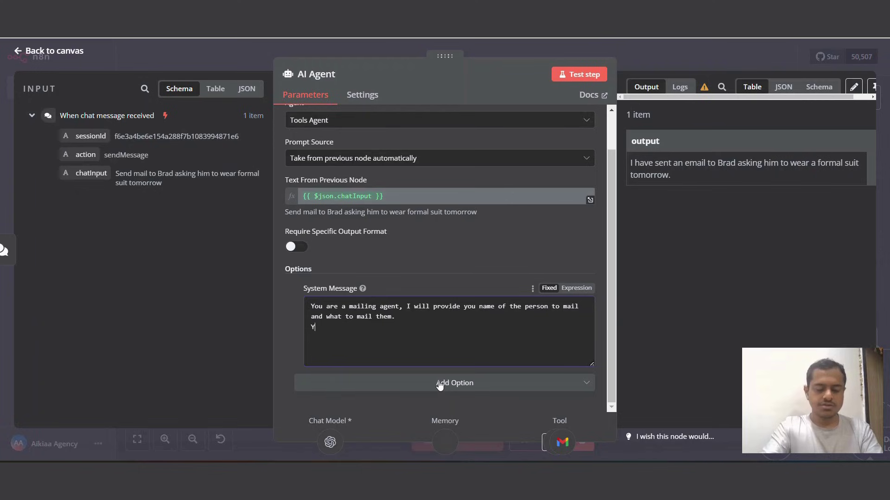
type(". You can ")
type("find ")
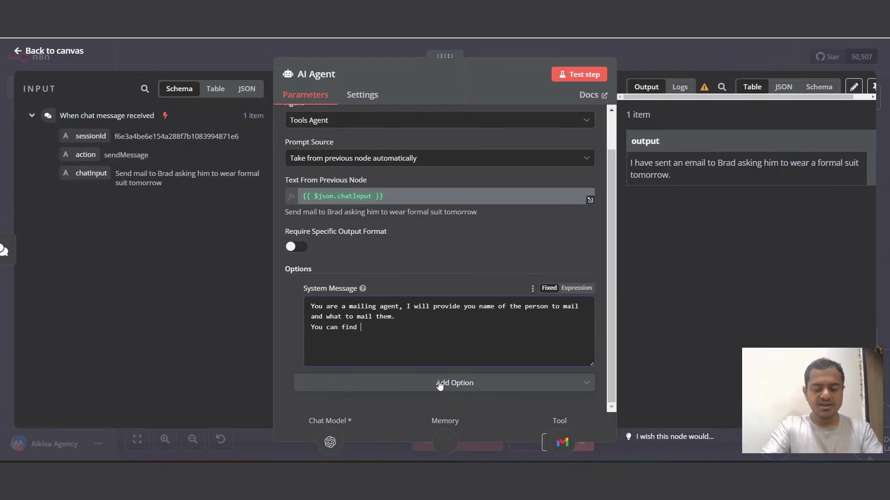
type("the email ")
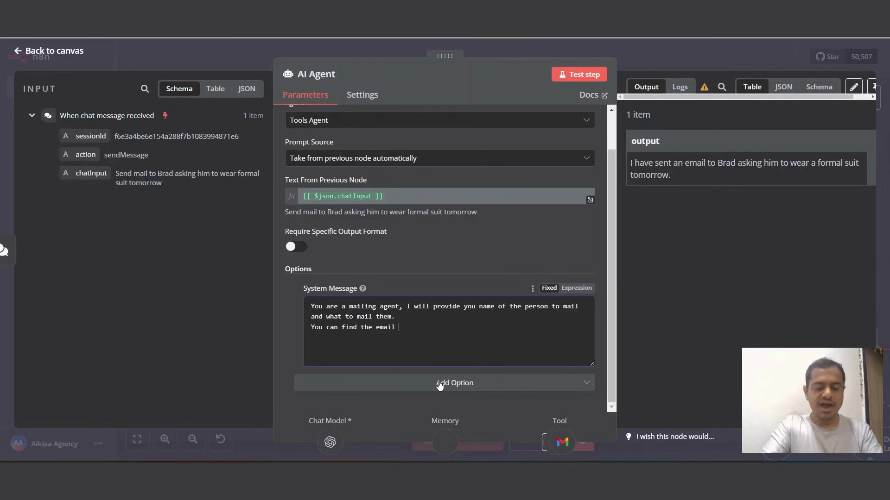
type("Id in the v")
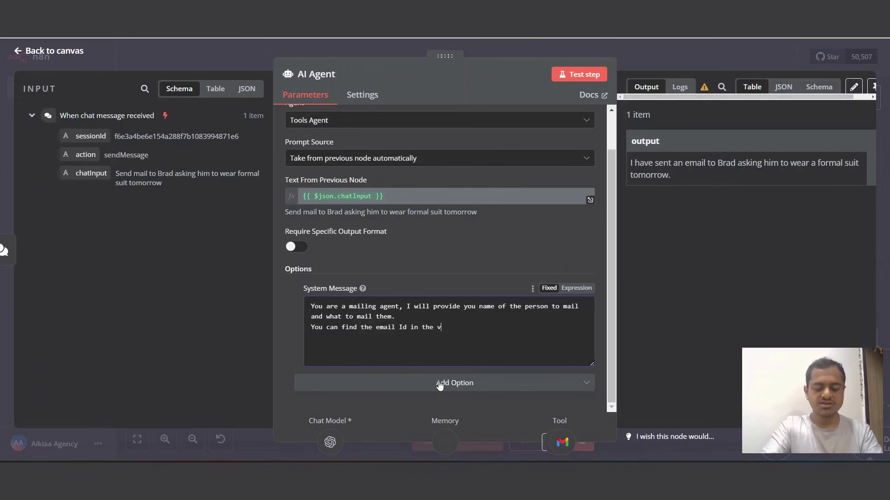
type("ector sto")
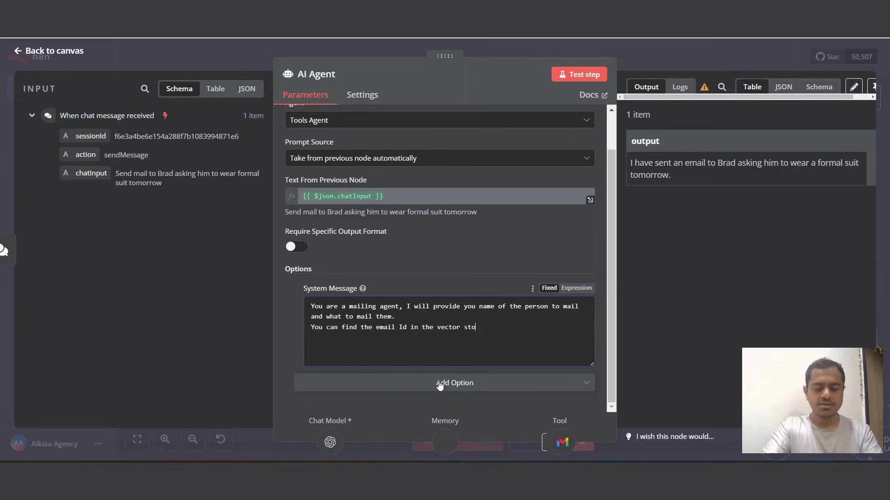
type("re tool")
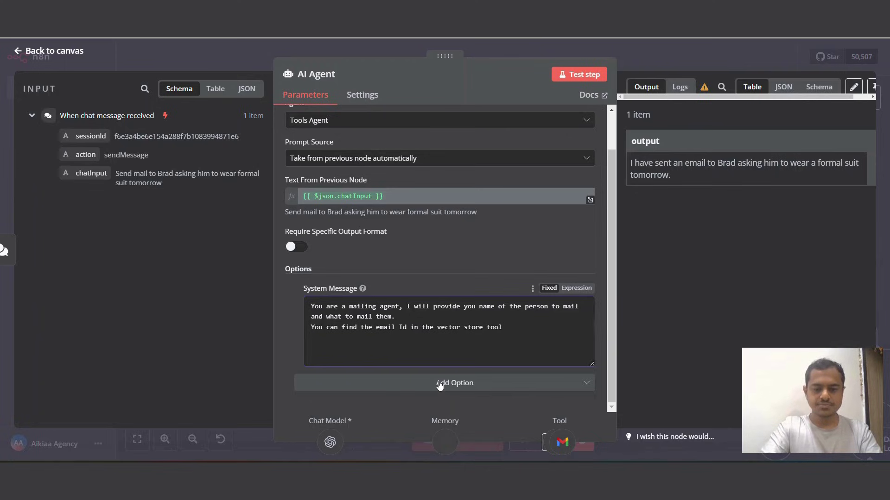
double_click(409, 326)
type("using")
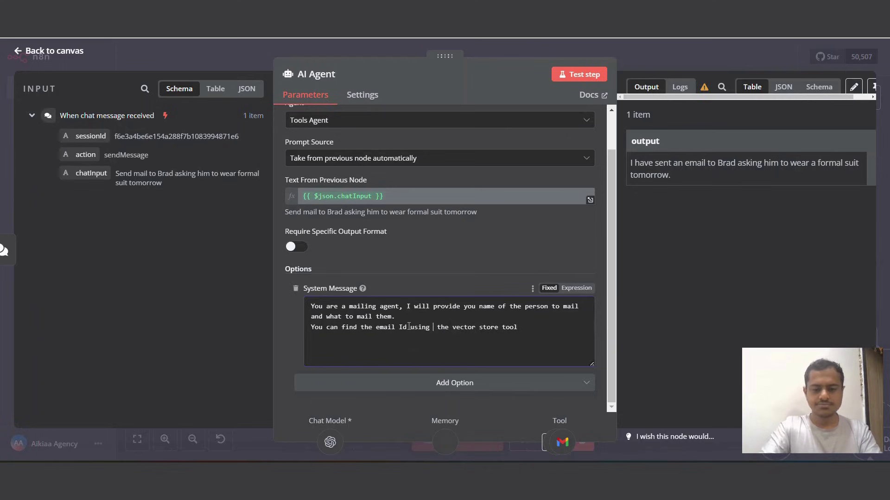
key("BackSpace")
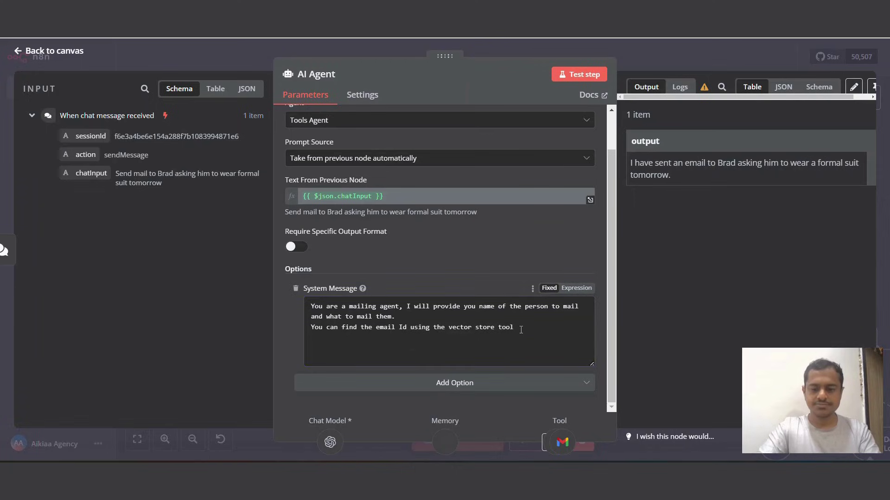
type("nd d")
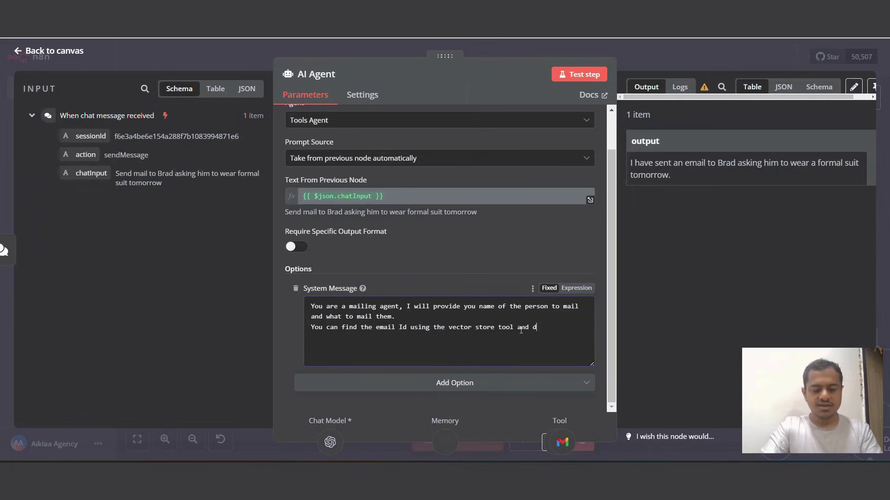
type("raft a mail ")
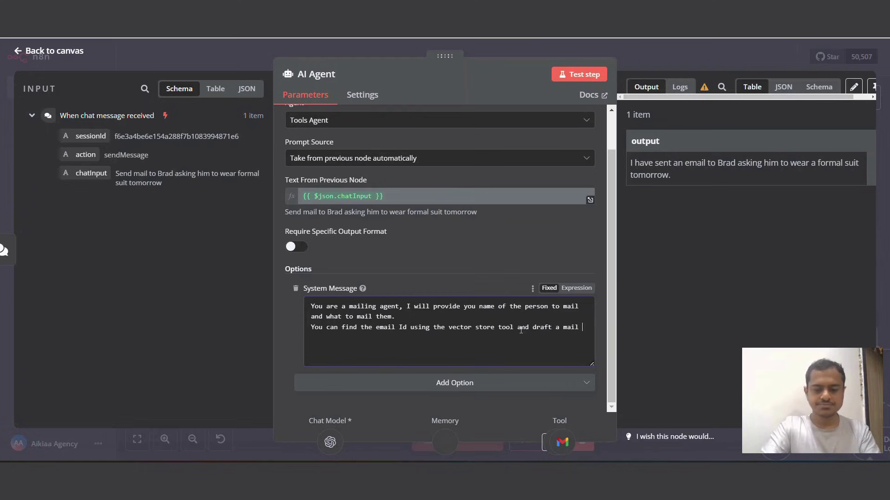
type("to and send it to")
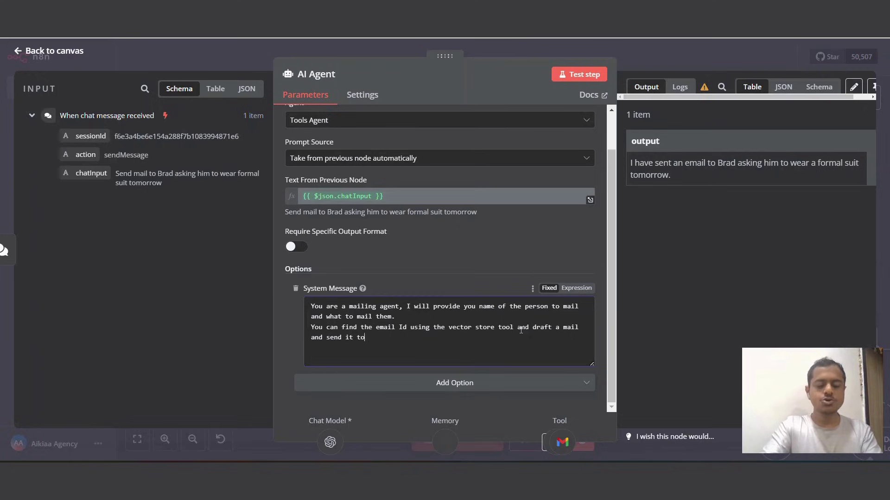
type(" gmail tool")
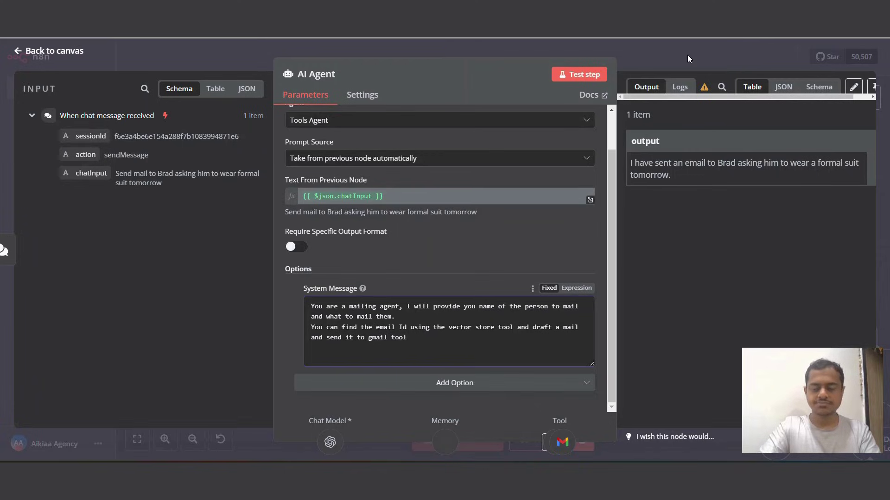
Step: Save the workflow and send a test chat asking to mail a colleague to prepare client X's presentation tomorrow
left_click(630, 56)
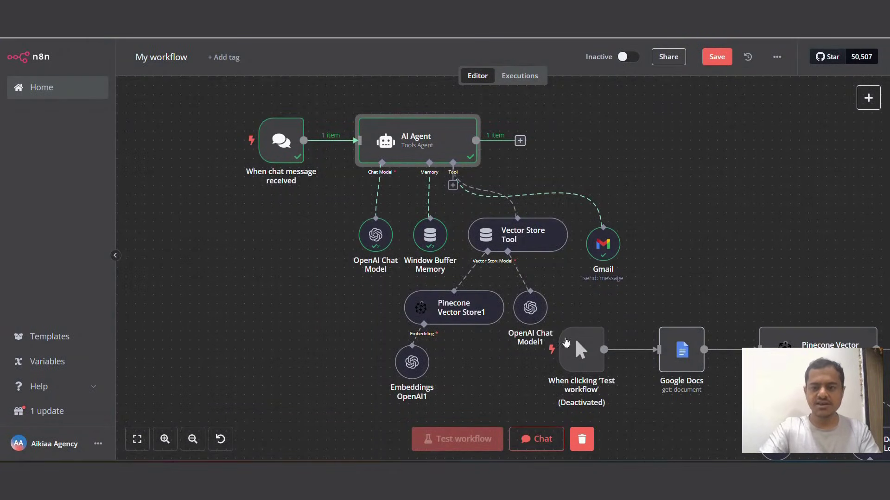
left_click(717, 56)
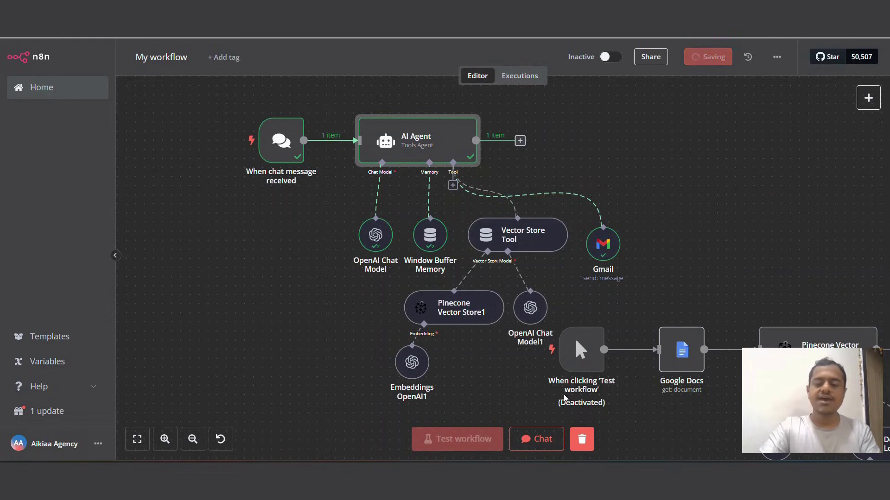
left_click(538, 439)
type("send ma")
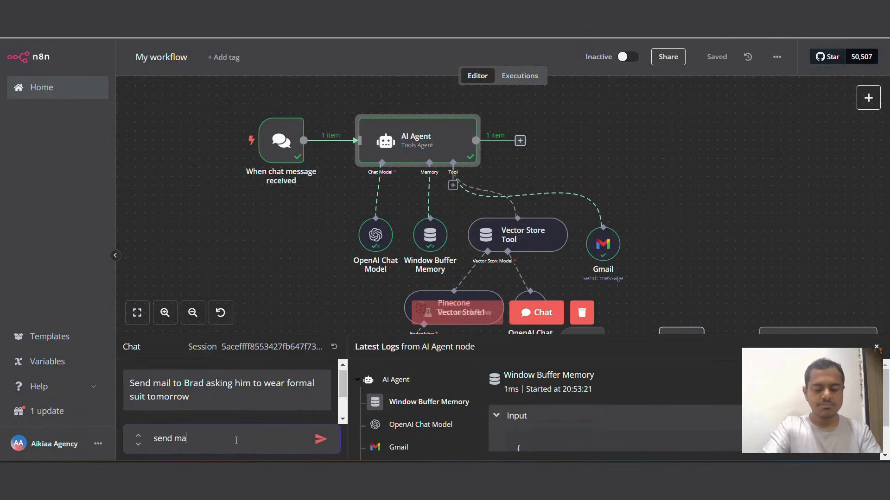
type("il to brad ")
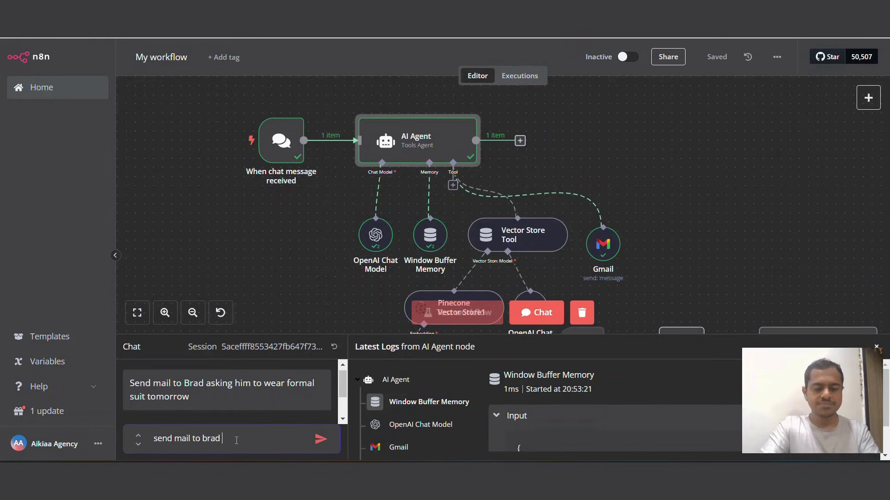
type("asking")
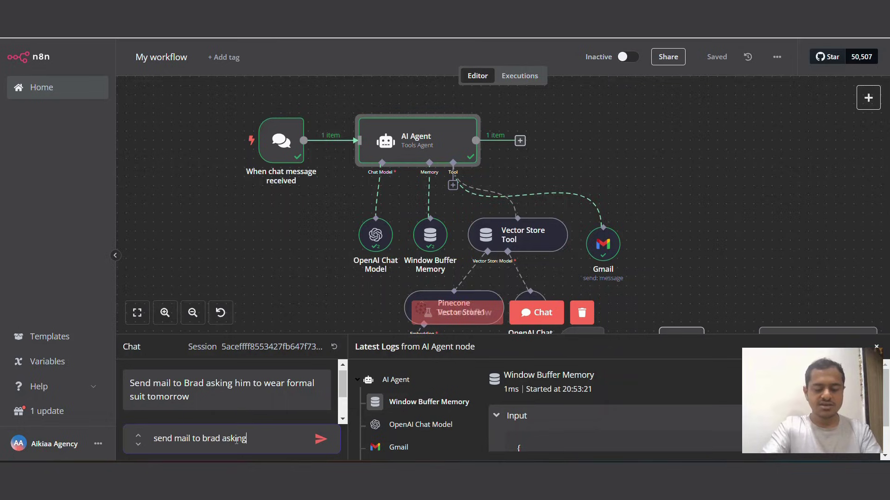
type(" him to ")
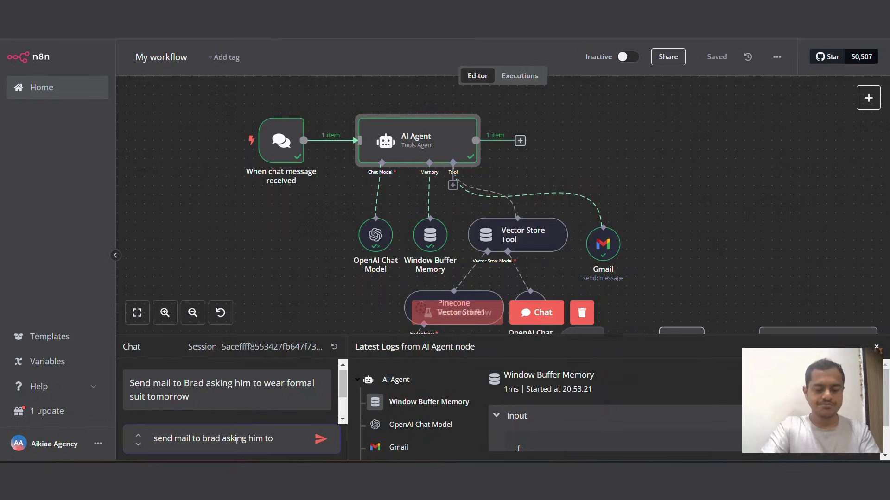
type("pre")
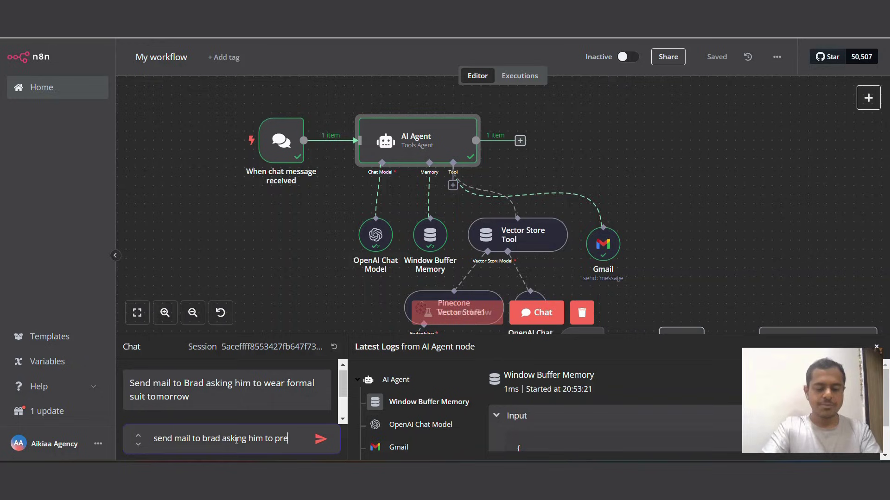
type("pare presen")
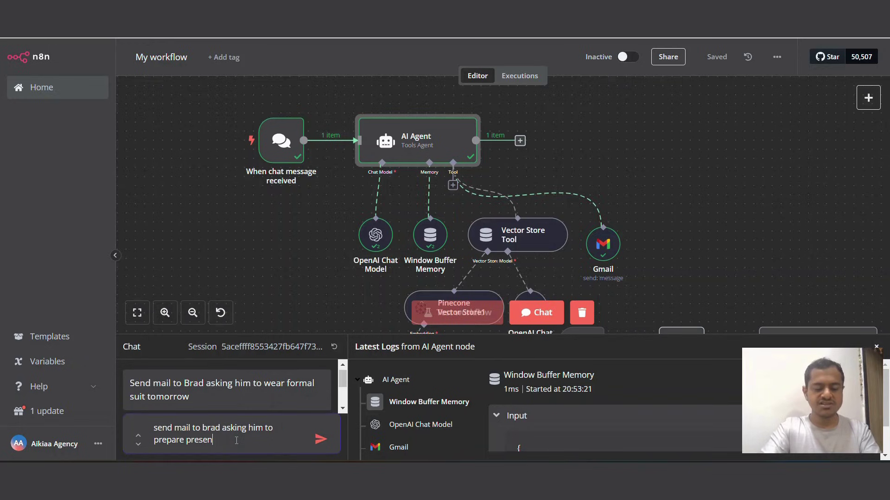
type("tatio")
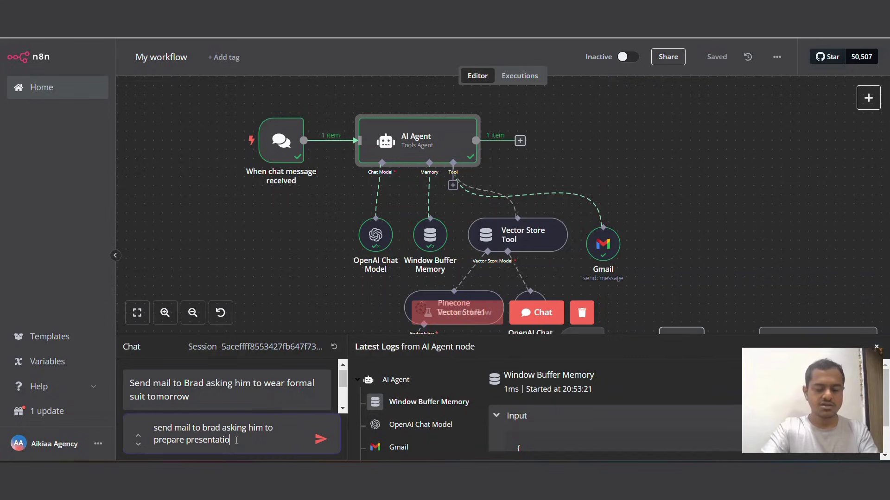
type("n for client ")
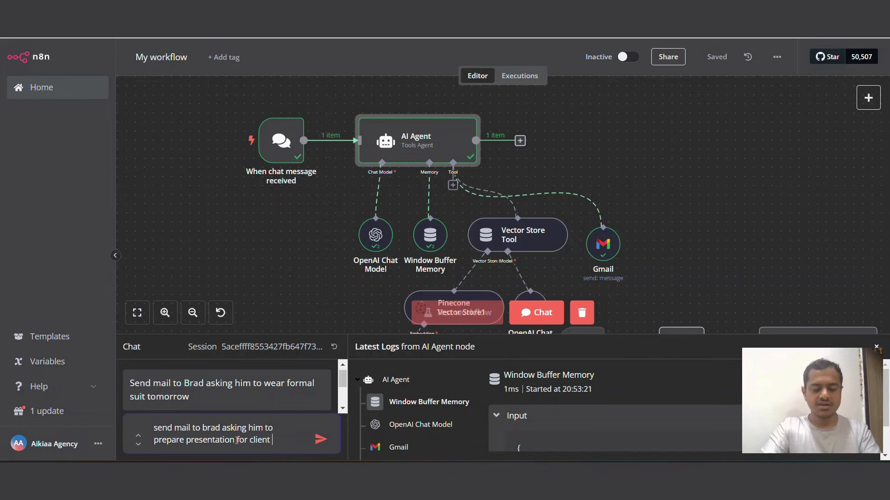
type("X tomorrow")
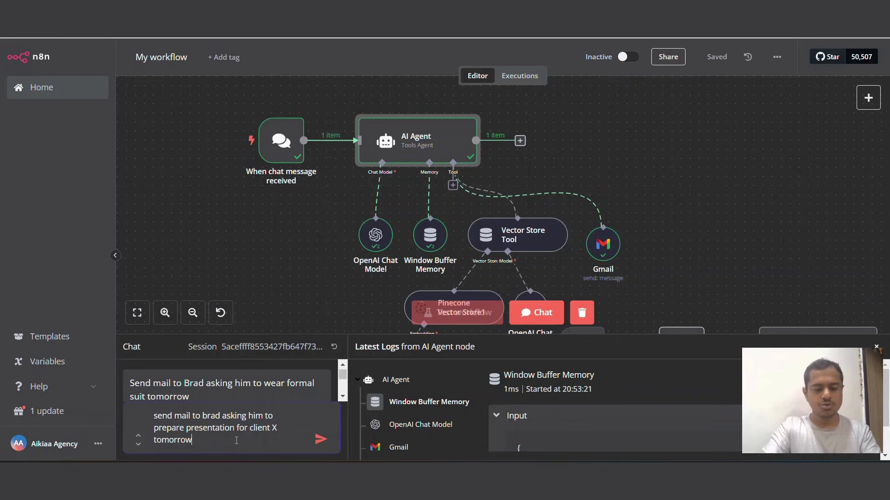
left_click(321, 439)
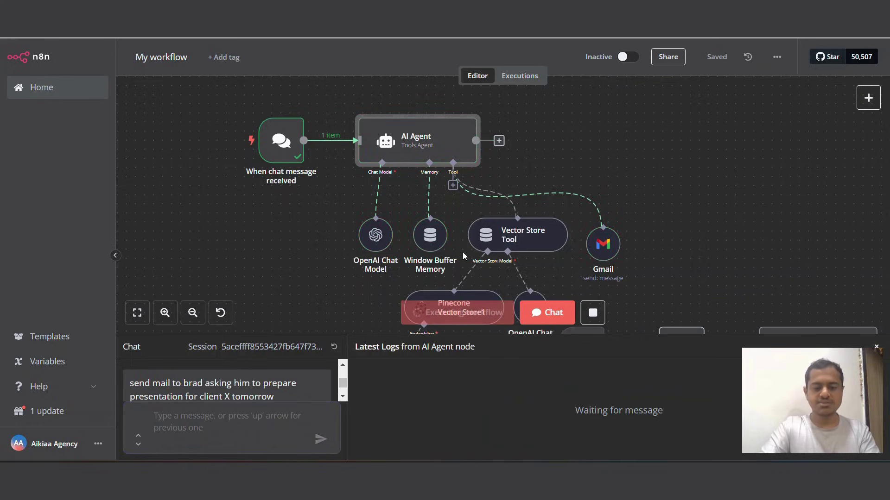
Step: In the newest execution, check the Gmail tool's recipient, subject 'Presentation Preparation for Client X' and message body
left_click(530, 80)
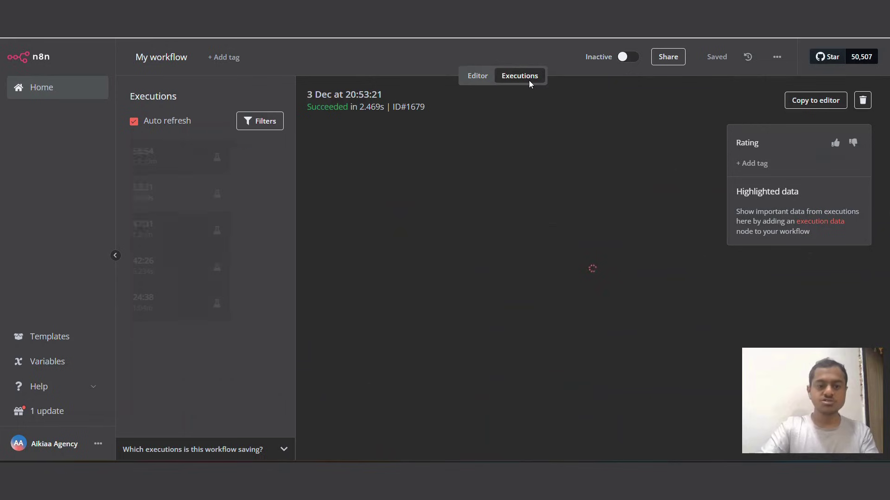
left_click(142, 161)
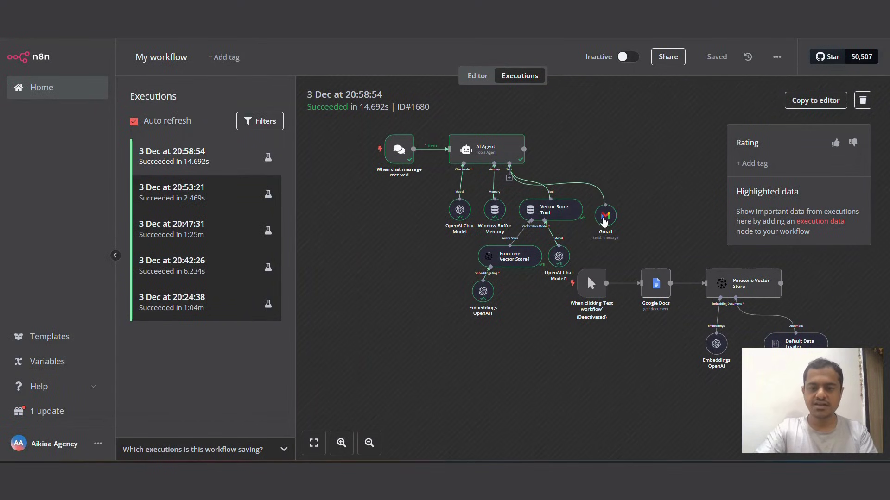
double_click(603, 218)
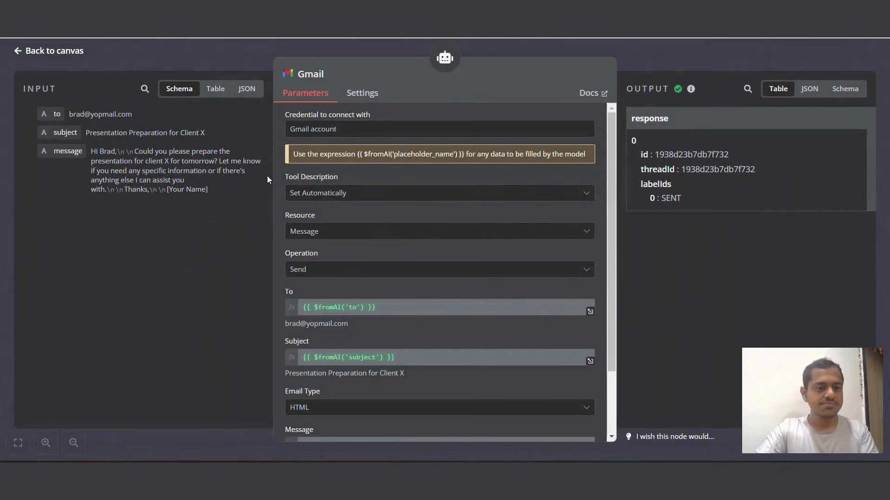
left_click_drag(70, 114, 127, 113)
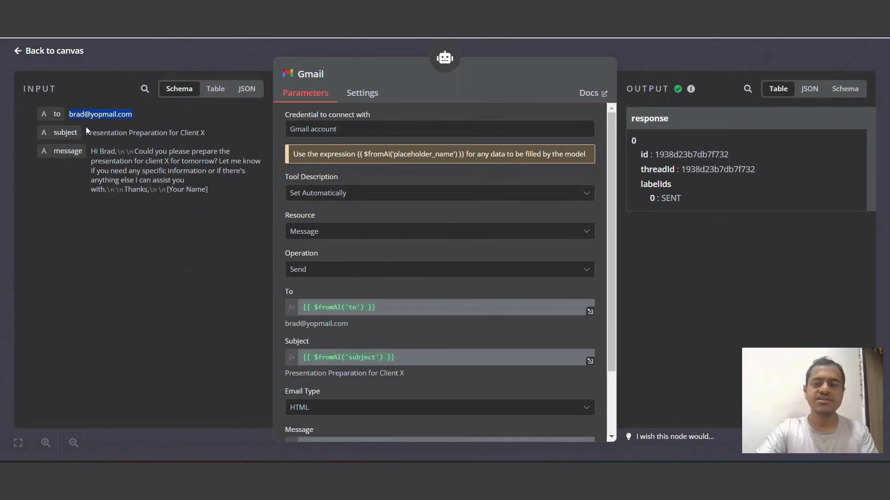
left_click_drag(87, 133, 207, 138)
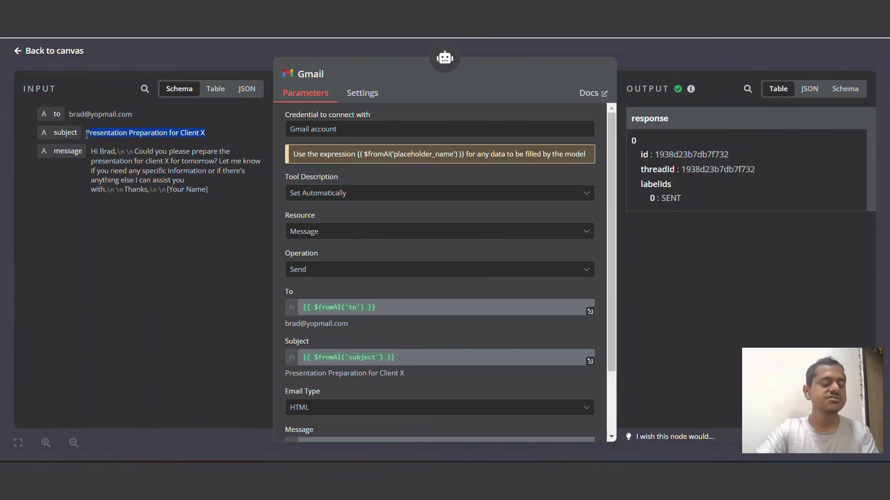
left_click_drag(87, 135, 245, 133)
left_click_drag(87, 152, 264, 198)
left_click(264, 199)
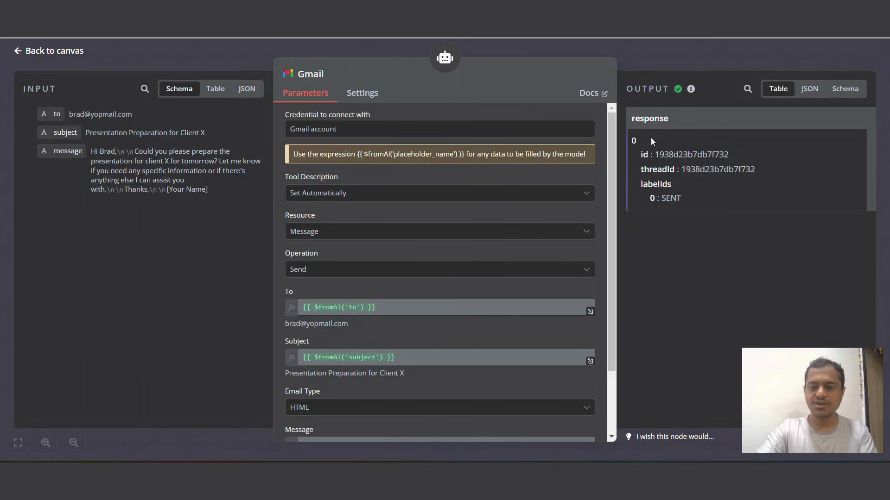
left_click(652, 57)
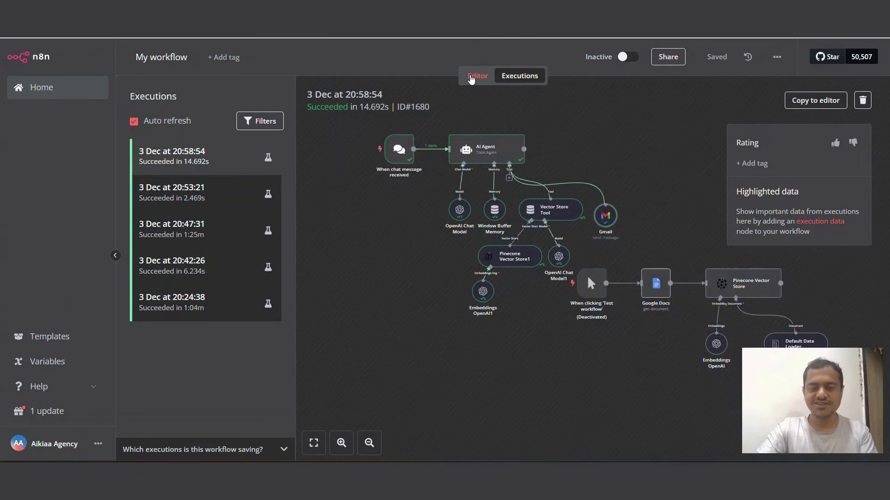
Step: Back in the editor, close the chat panel and stop the still-running test execution
left_click(471, 78)
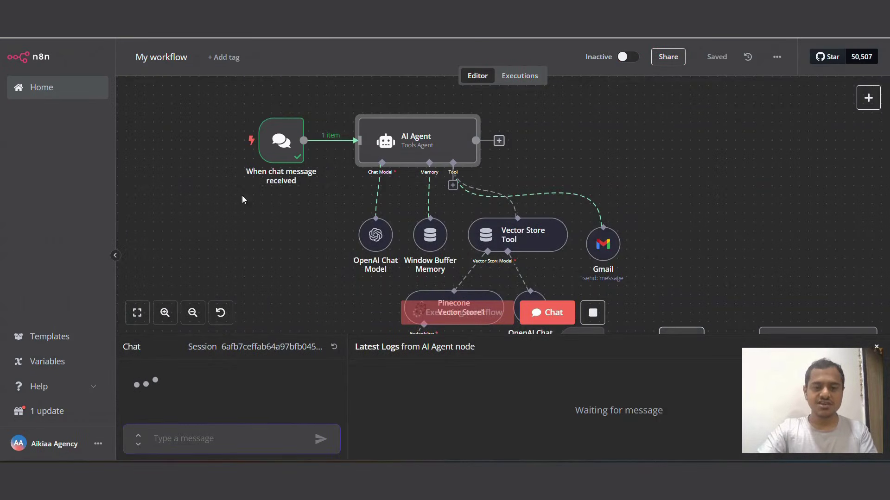
scroll(579, 319, "down", 3)
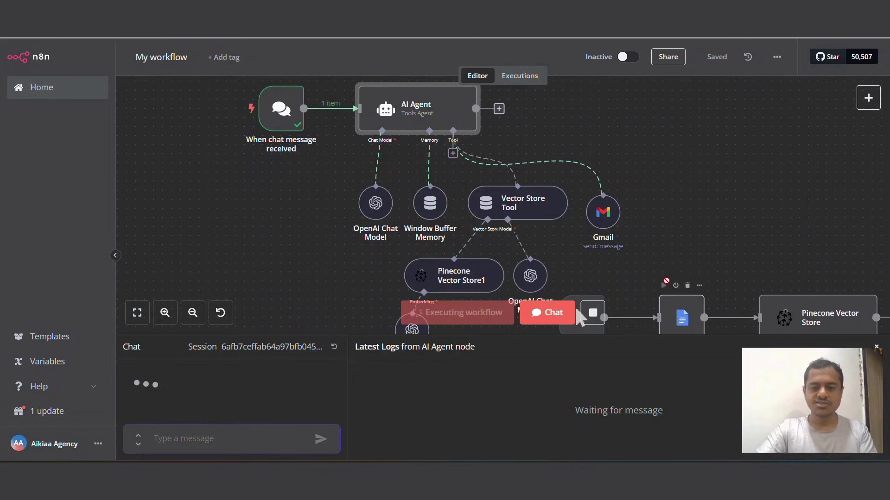
scroll(666, 281, "down", 1)
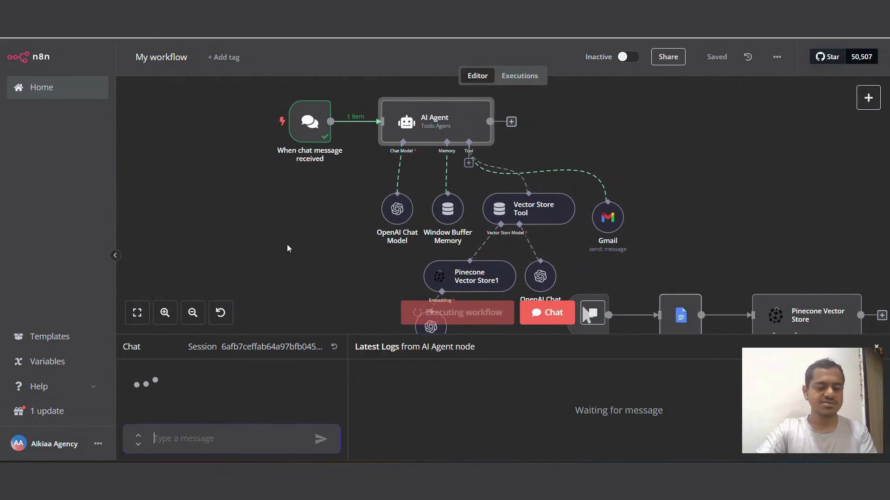
left_click(877, 347)
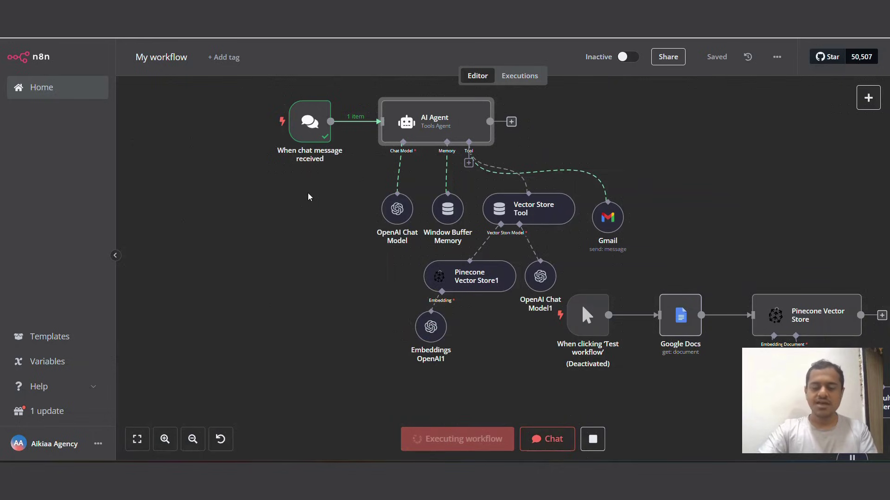
left_click(592, 439)
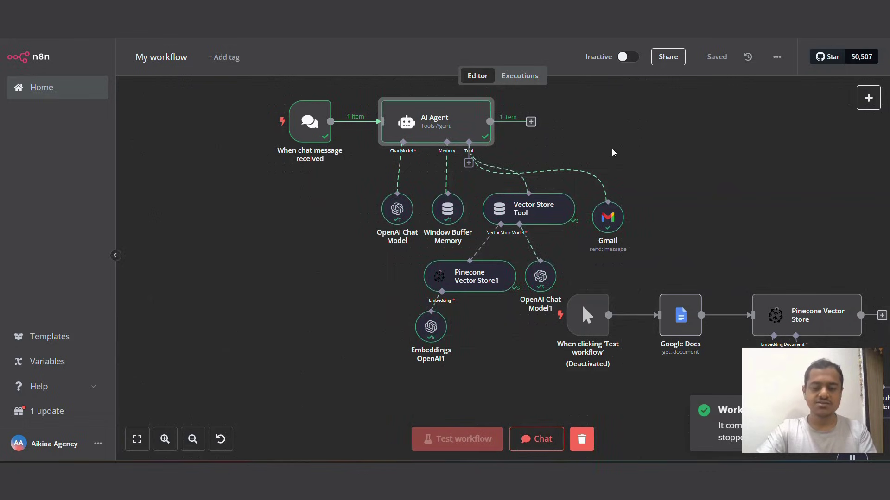
left_click(536, 439)
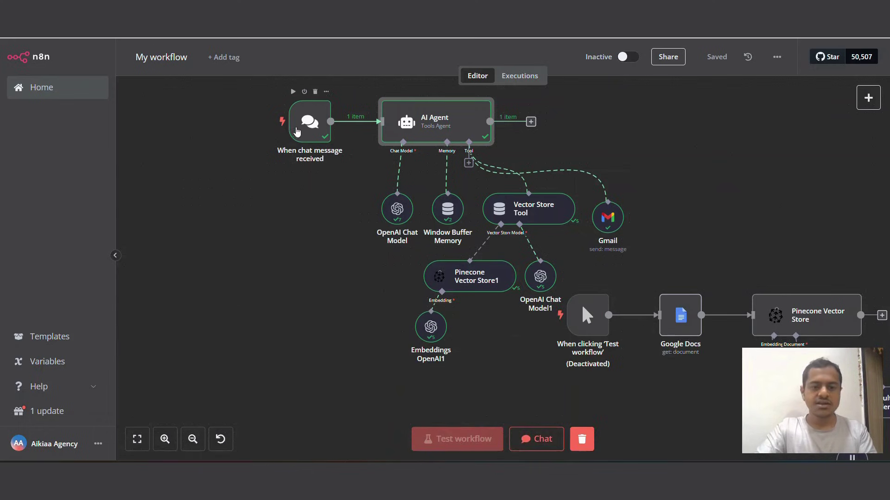
Step: Make the chat trigger publicly available and copy its public Chat URL
left_click(309, 126)
double_click(308, 126)
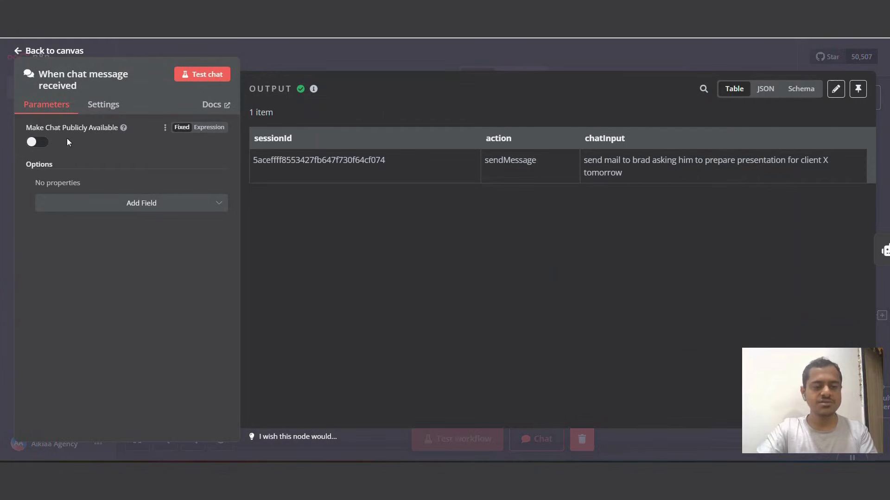
left_click(44, 145)
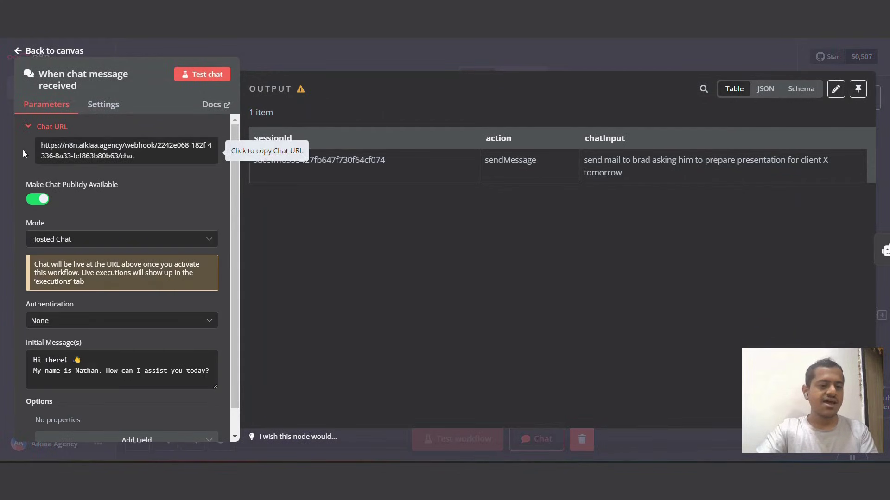
left_click(49, 150)
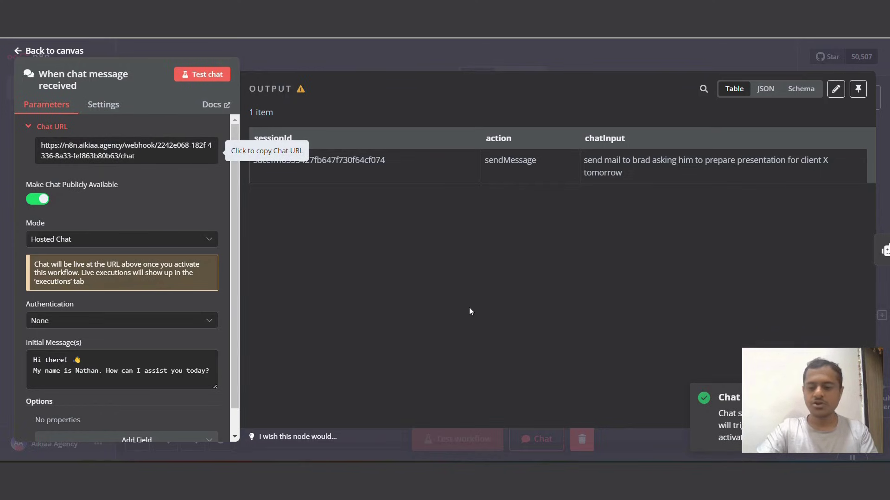
left_click(383, 58)
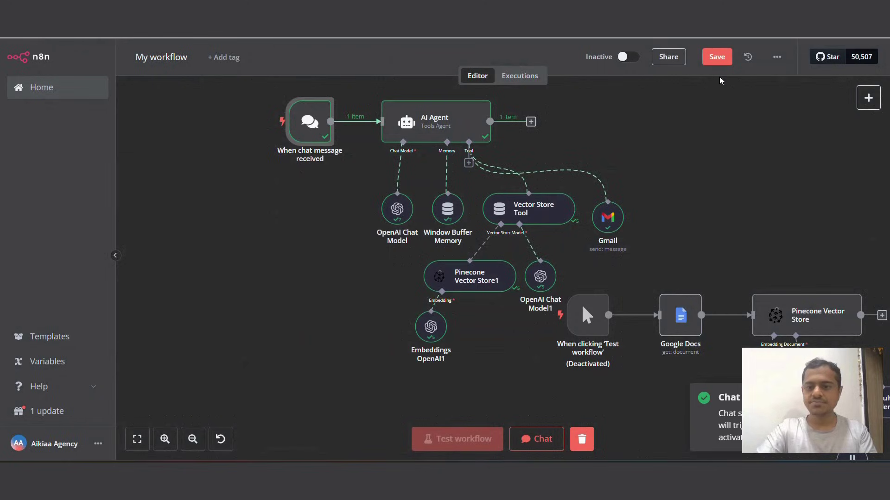
Step: Activate the workflow and load the public chat URL in a new browser tab
left_click(630, 58)
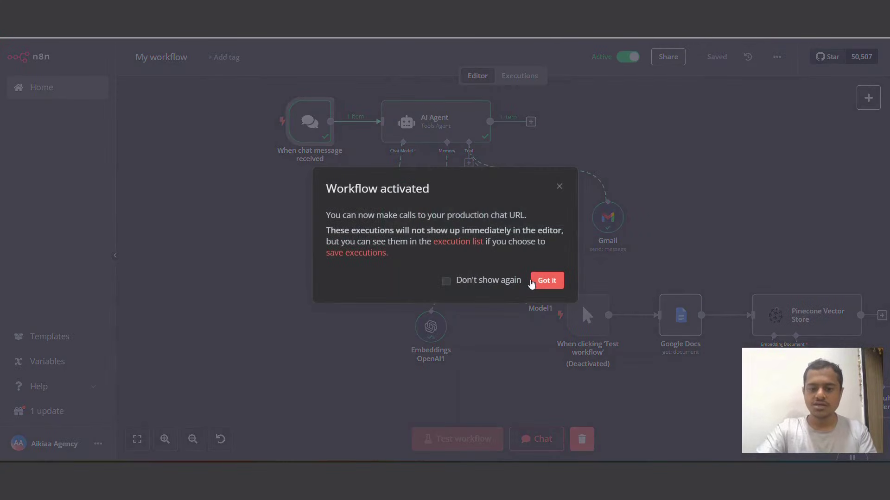
left_click(533, 281)
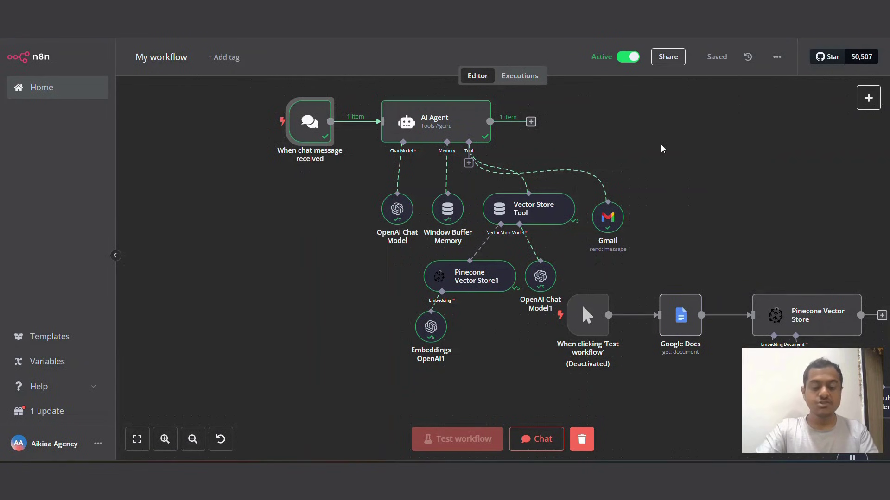
key("ctrl+t")
key("Return")
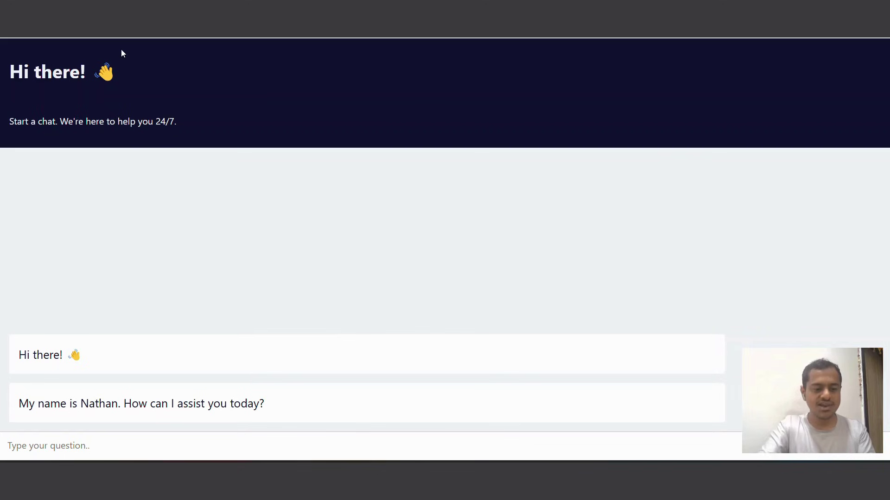
Step: Type 'Send mail to' into the hosted chat's question box
type("Se")
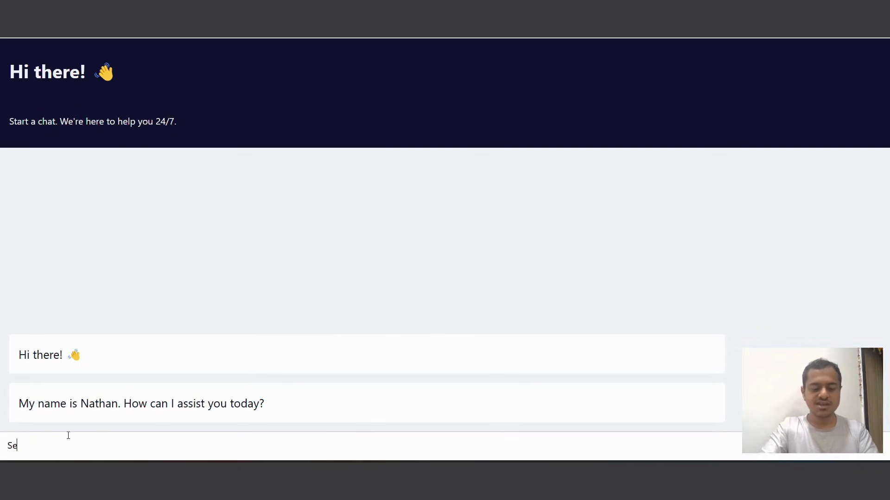
type("nd mail to")
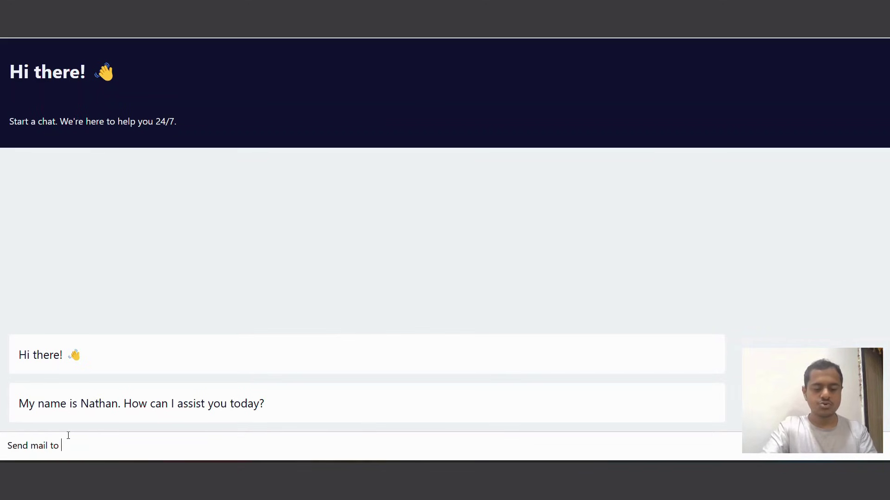